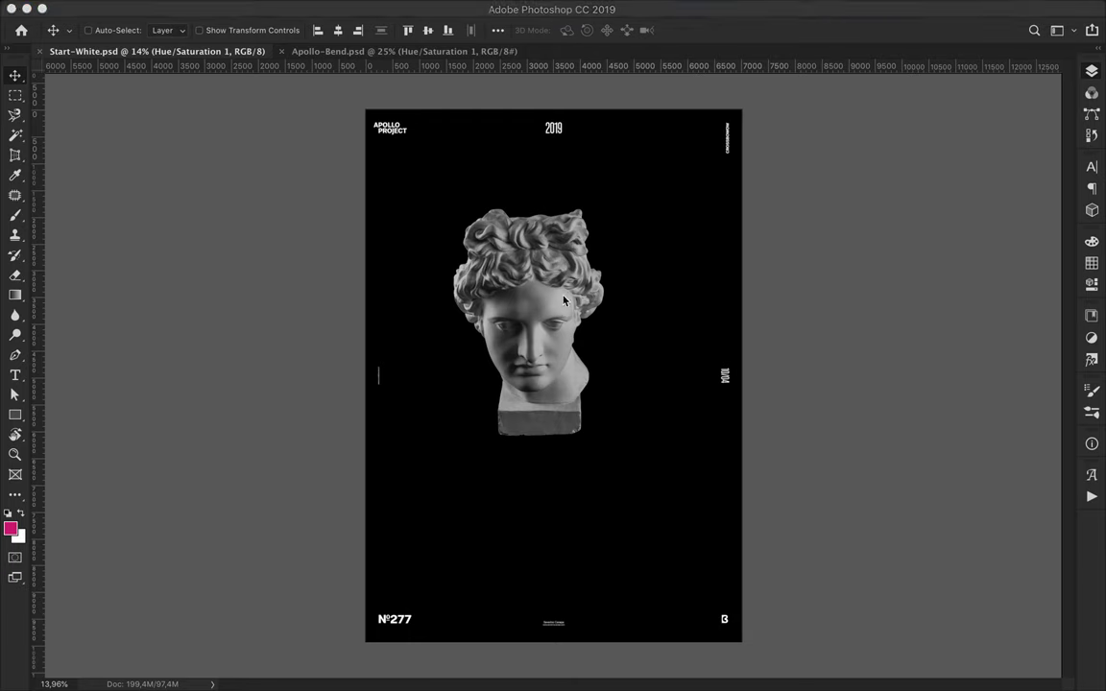
# Show the Layers panel and add a Selective Color adjustment layer.
pyautogui.press('F7')
pyautogui.click(995, 578)
pyautogui.click(997, 652)
# Replace the Selective Color layer with a Gradient Map adjustment layer.
pyautogui.click(1092, 72)
pyautogui.press('BackSpace')
pyautogui.click(987, 571)
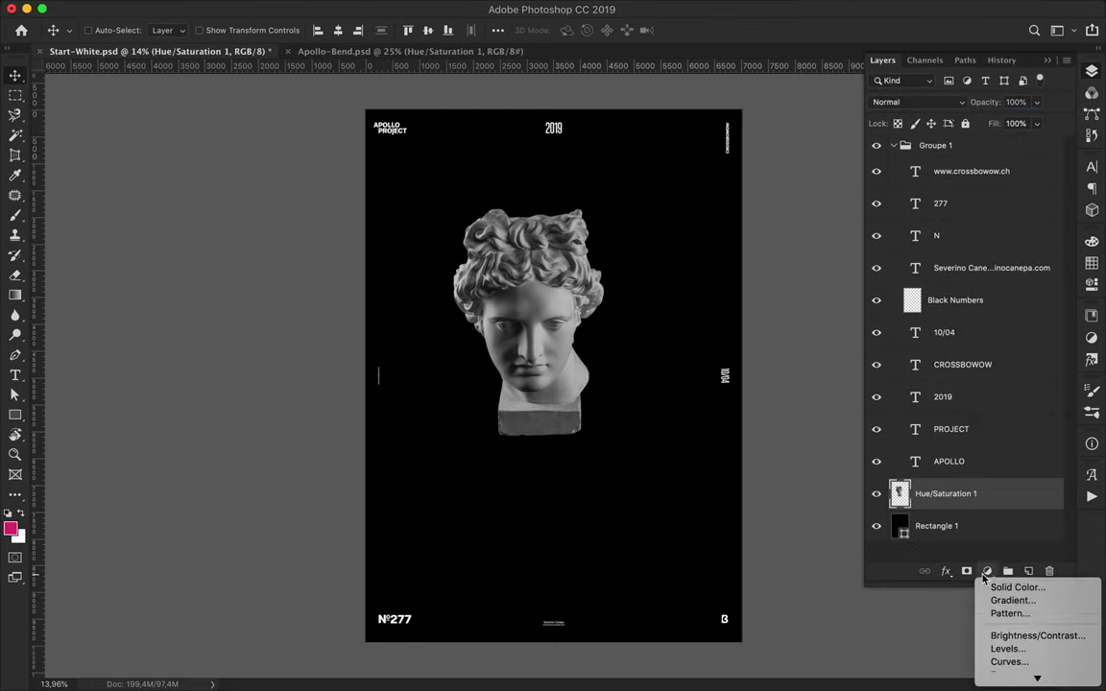
pyautogui.click(1008, 666)
# In the Gradient Editor, slide three colour stops left and remove four others, including the pink one.
pyautogui.click(974, 285)
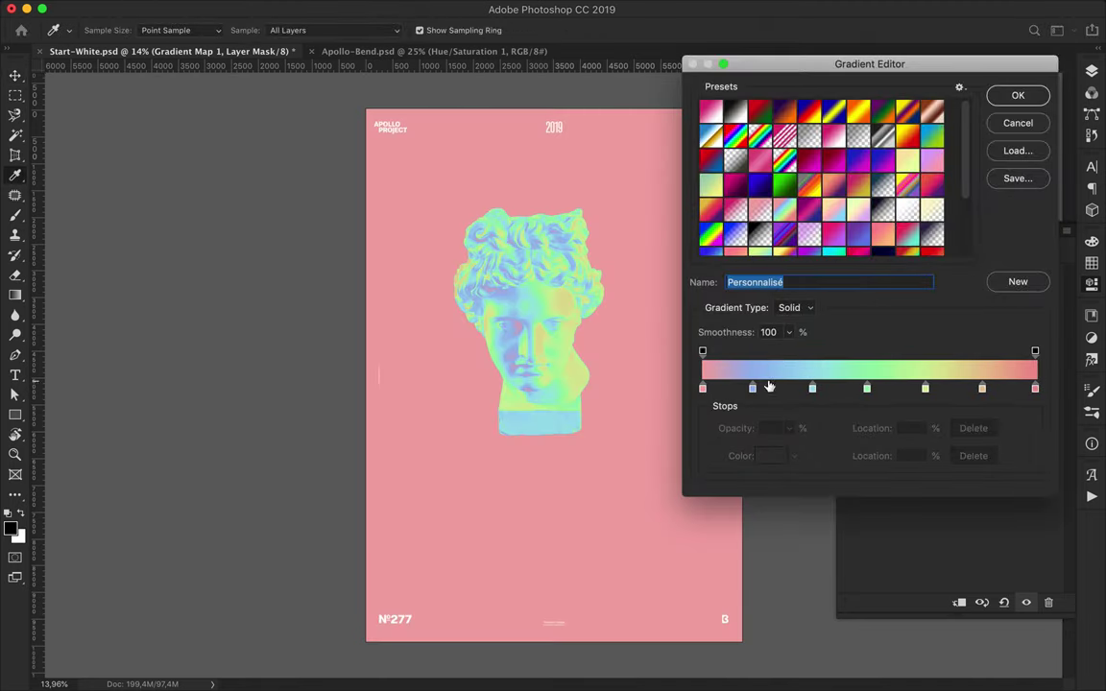
pyautogui.click(766, 388)
pyautogui.moveTo(752, 388); pyautogui.dragTo(702, 388)
pyautogui.moveTo(813, 388); pyautogui.dragTo(758, 388)
pyautogui.moveTo(867, 388); pyautogui.dragTo(838, 388)
pyautogui.moveTo(982, 388); pyautogui.dragTo(982, 432)
pyautogui.moveTo(1009, 388); pyautogui.dragTo(1043, 334)
pyautogui.moveTo(759, 388); pyautogui.dragTo(712, 423)
pyautogui.moveTo(1035, 388)
pyautogui.mouseDown()
pyautogui.moveTo(903, 388)
pyautogui.moveTo(893, 432)
pyautogui.mouseUp()
# Recolour the left stop, apply a noise gradient preset, accept, and hide Rectangle 1.
pyautogui.click(831, 388)
pyautogui.click(702, 388)
pyautogui.doubleClick(702, 388)
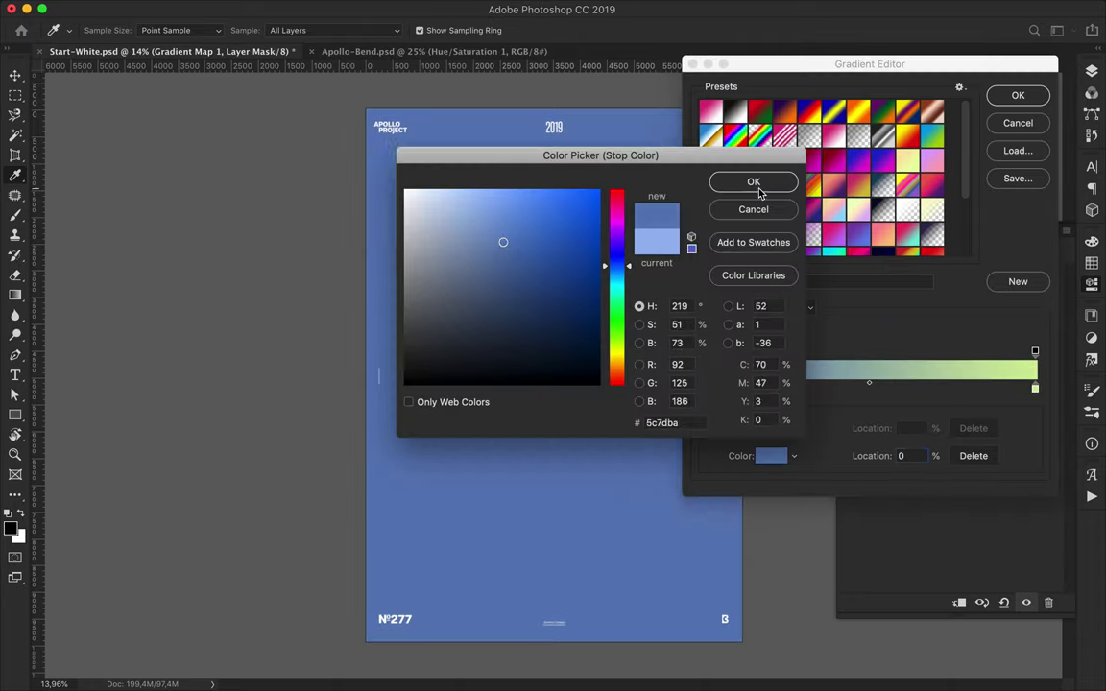
pyautogui.click(773, 180)
pyautogui.click(814, 190)
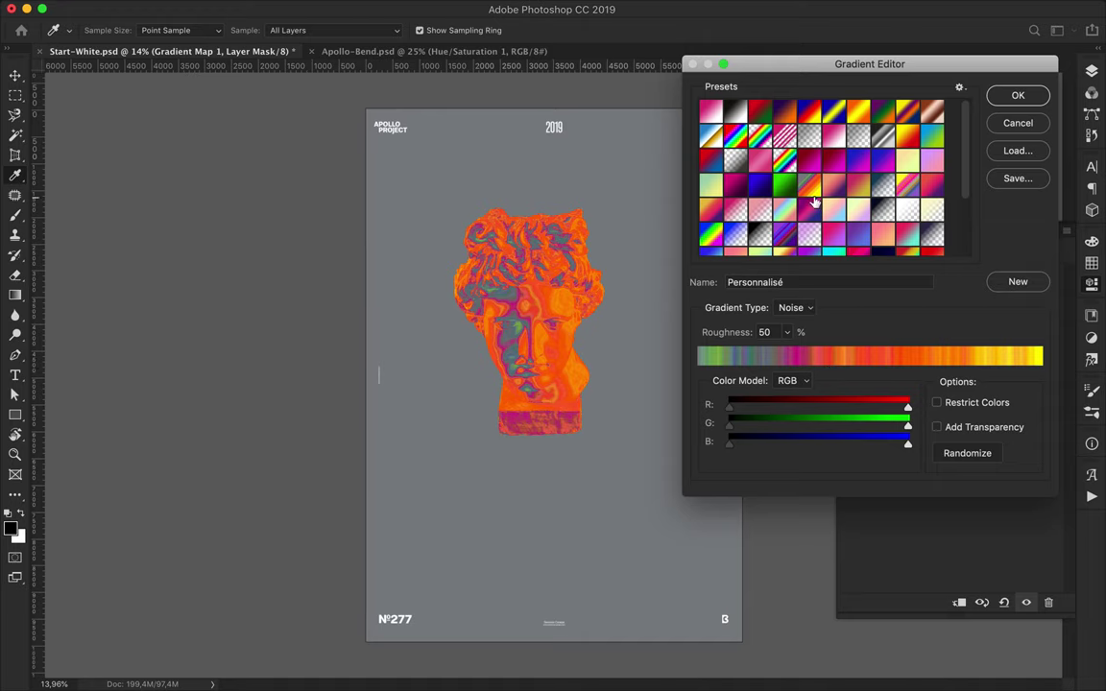
pyautogui.click(1018, 95)
pyautogui.press('F7')
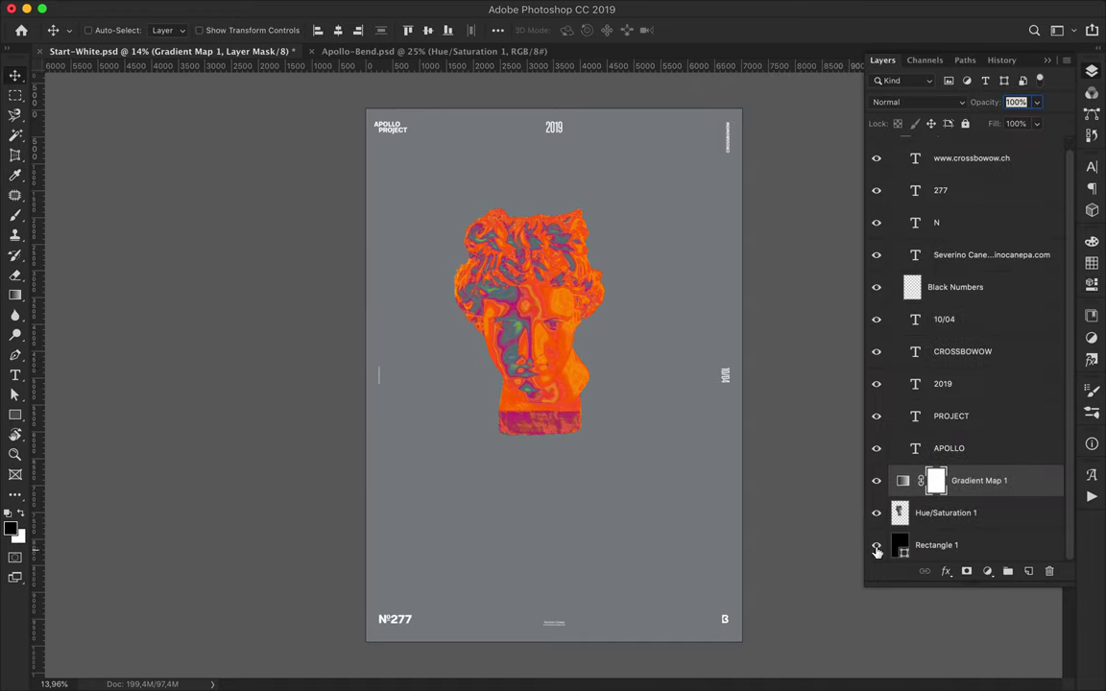
pyautogui.click(877, 550)
# Move the bust up-left and enlarge the duplicated bust copy.
pyautogui.moveTo(526, 329)
pyautogui.mouseDown()
pyautogui.moveTo(485, 266)
pyautogui.moveTo(624, 470)
pyautogui.mouseUp()
pyautogui.hotkey('ctrl', 't')
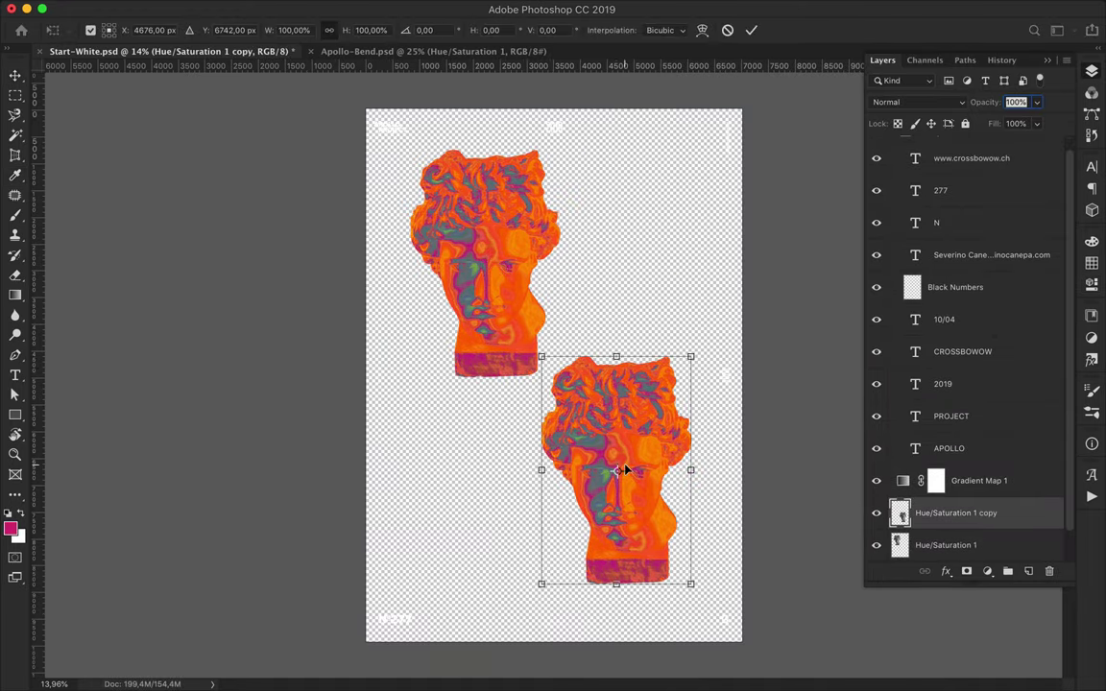
pyautogui.moveTo(617, 356); pyautogui.dragTo(618, 250)
pyautogui.press('Return')
# Save the poster as JPEG Start-White.jpg in ASDFPixelSort, replacing the existing file.
pyautogui.hotkey('ctrl', 'shift', 's')
pyautogui.click(576, 517)
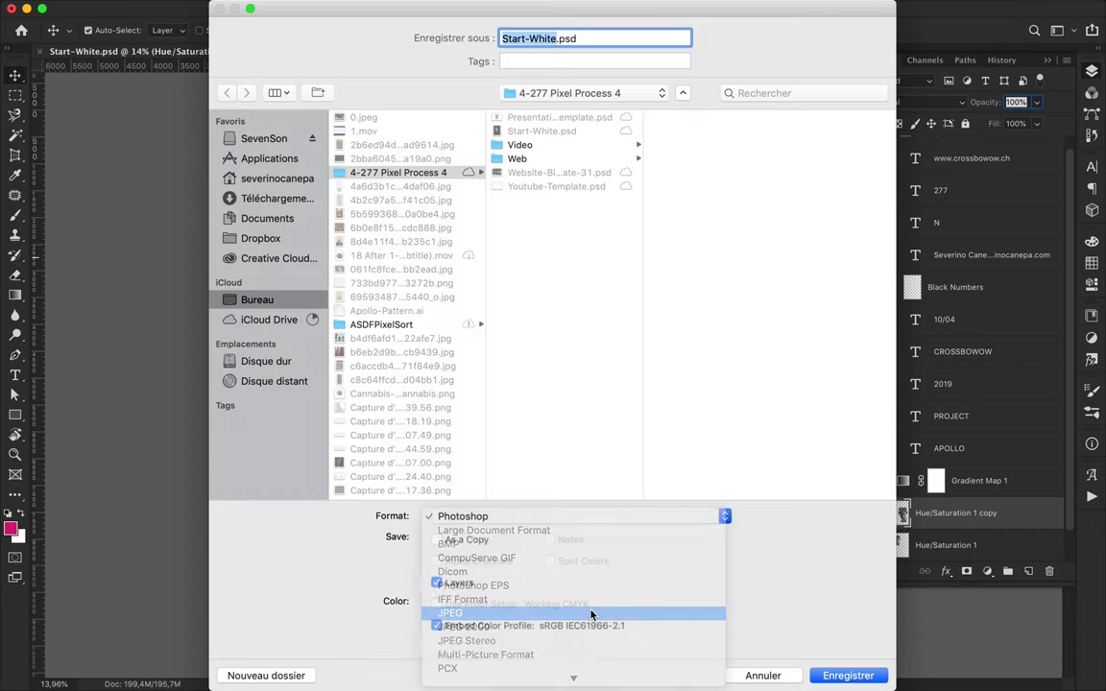
pyautogui.click(590, 614)
pyautogui.click(381, 324)
pyautogui.press('Return')
pyautogui.click(656, 109)
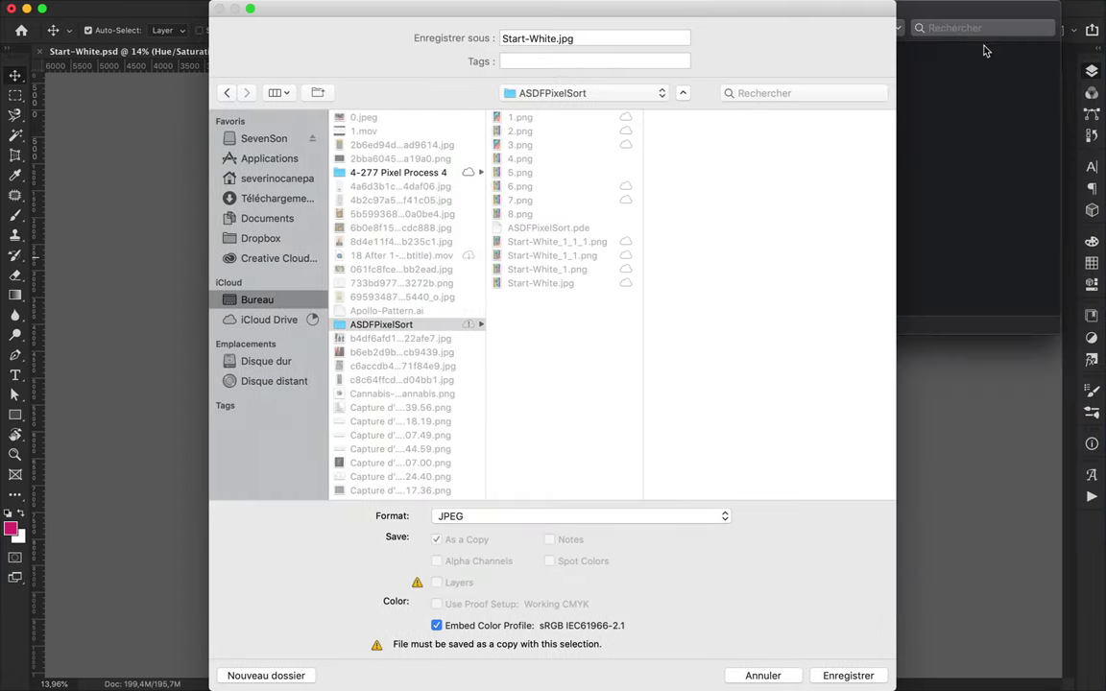
pyautogui.press('Return')
pyautogui.press('Return')
# Delete the old Start-White outputs and numbered PNGs, then open the ASDFPixelSort sketch.
pyautogui.click(427, 661)
pyautogui.click(781, 202)
pyautogui.keyDown('shift'); pyautogui.click(768, 175); pyautogui.keyUp('shift')
pyautogui.press('super+BackSpace')
pyautogui.click(753, 49)
pyautogui.keyDown('shift'); pyautogui.click(754, 146); pyautogui.keyUp('shift')
pyautogui.press('super+BackSpace')
pyautogui.doubleClick(771, 50)
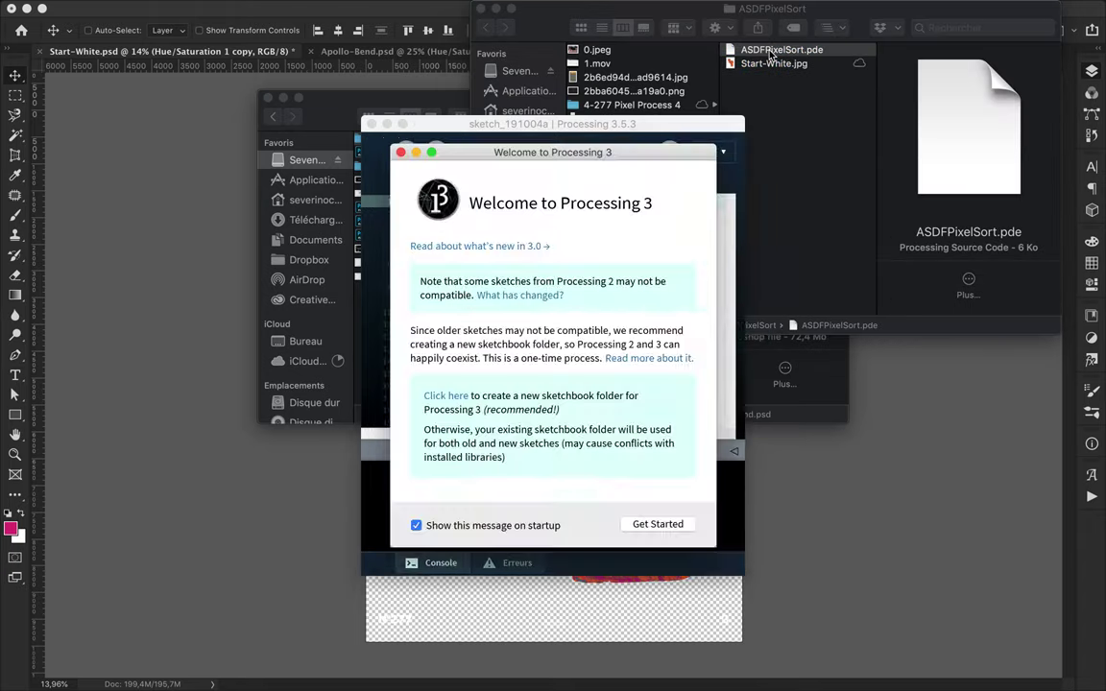
# Change the sketch fileType from png to jpg and run the pixel sort.
pyautogui.click(658, 525)
pyautogui.click(773, 63)
pyautogui.doubleClick(531, 432)
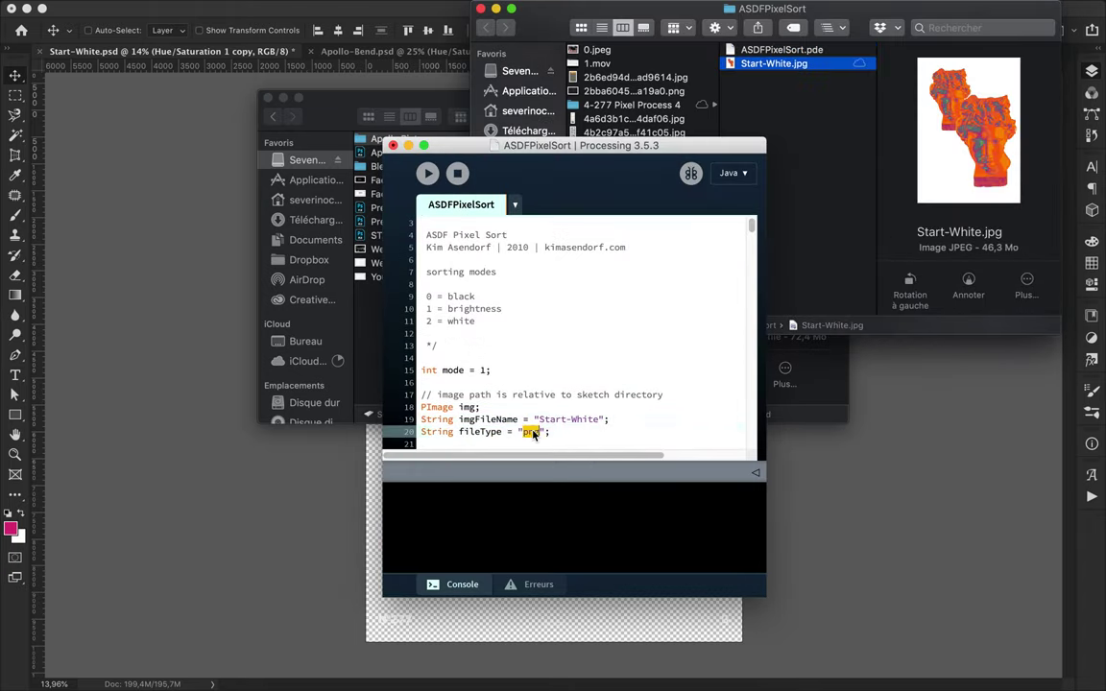
pyautogui.moveTo(469, 150); pyautogui.dragTo(357, 88)
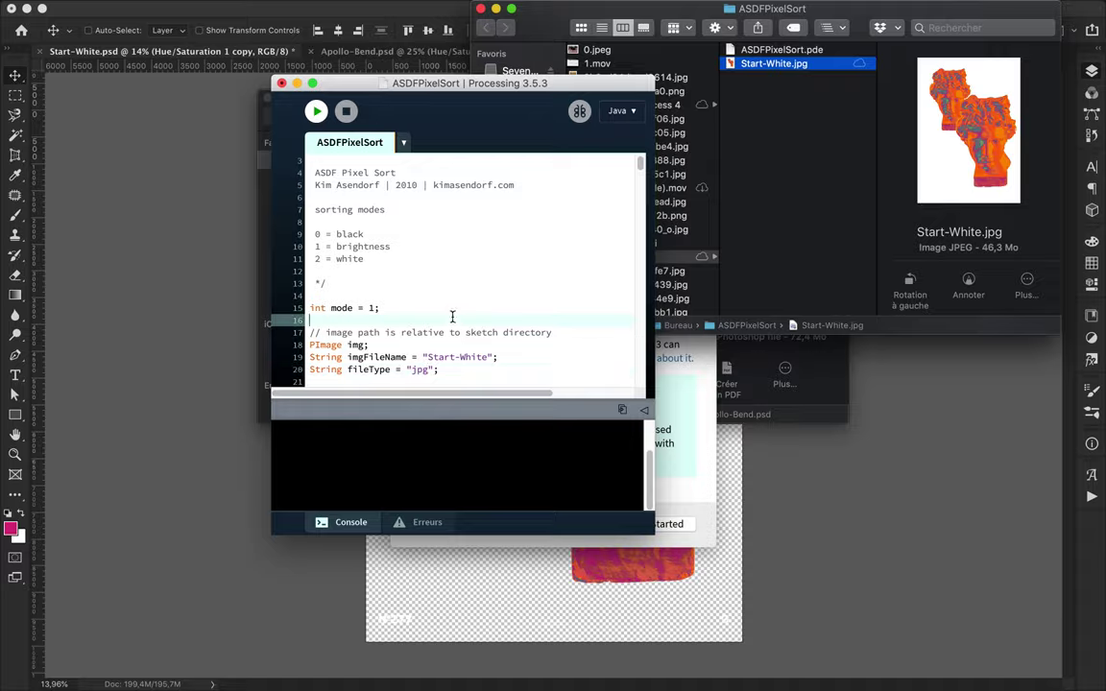
pyautogui.press('super+r')
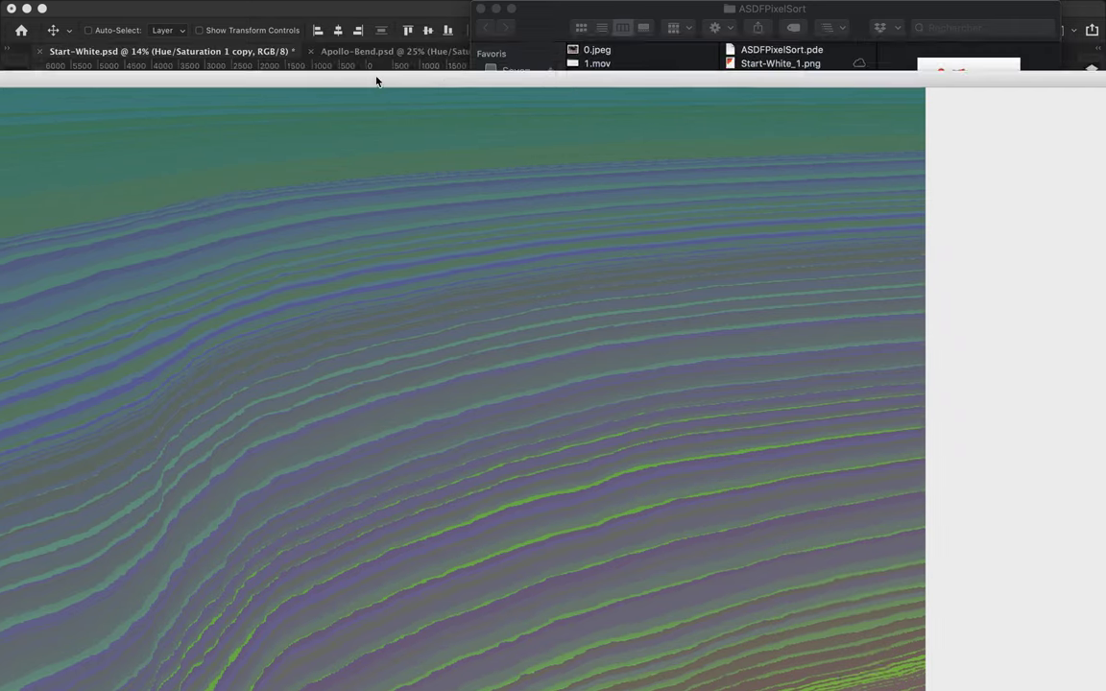
# Preview the sorted Start-White_1.png, then return to the sketch's threshold values.
pyautogui.click(754, 64)
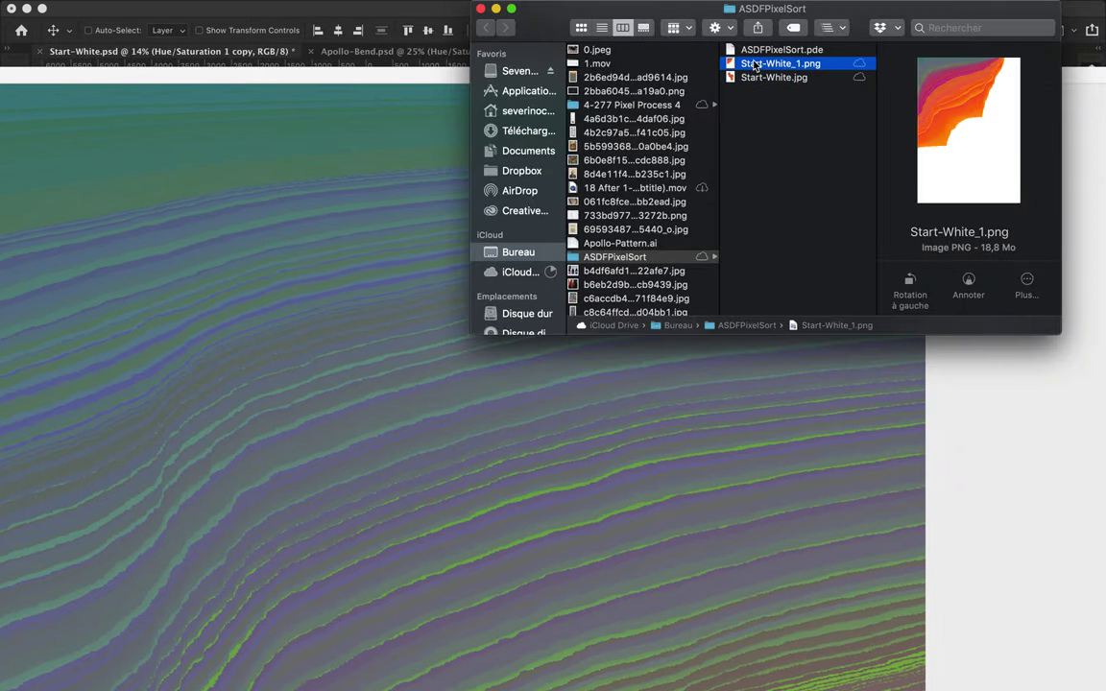
pyautogui.press('space')
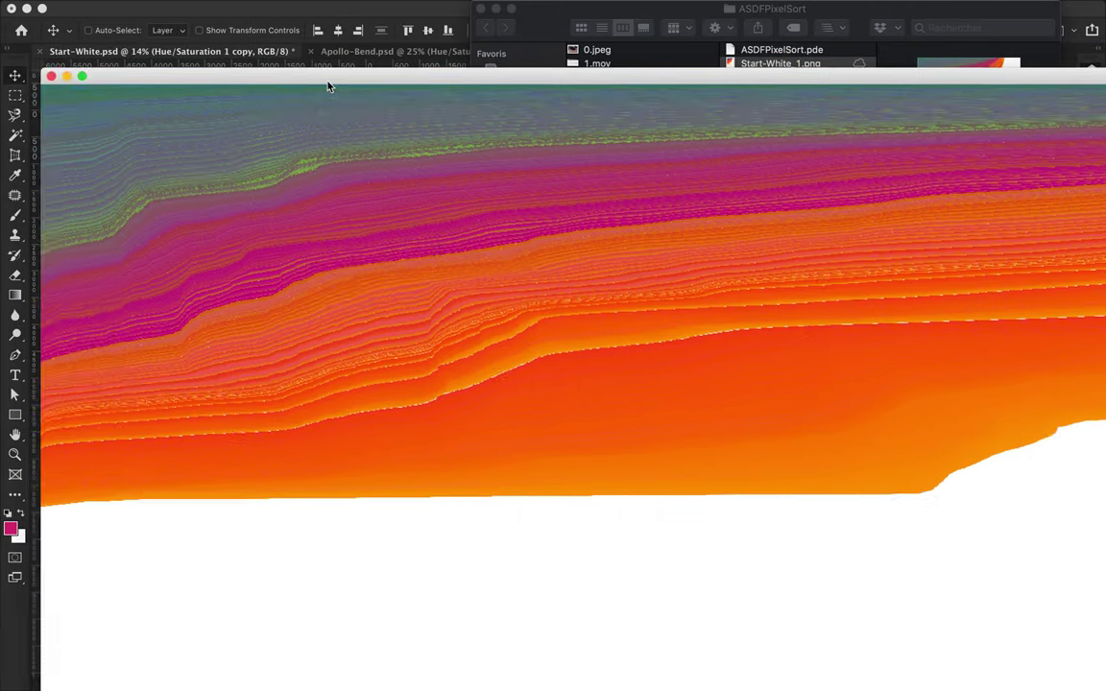
pyautogui.click(328, 87)
pyautogui.click(753, 76)
pyautogui.click(375, 307)
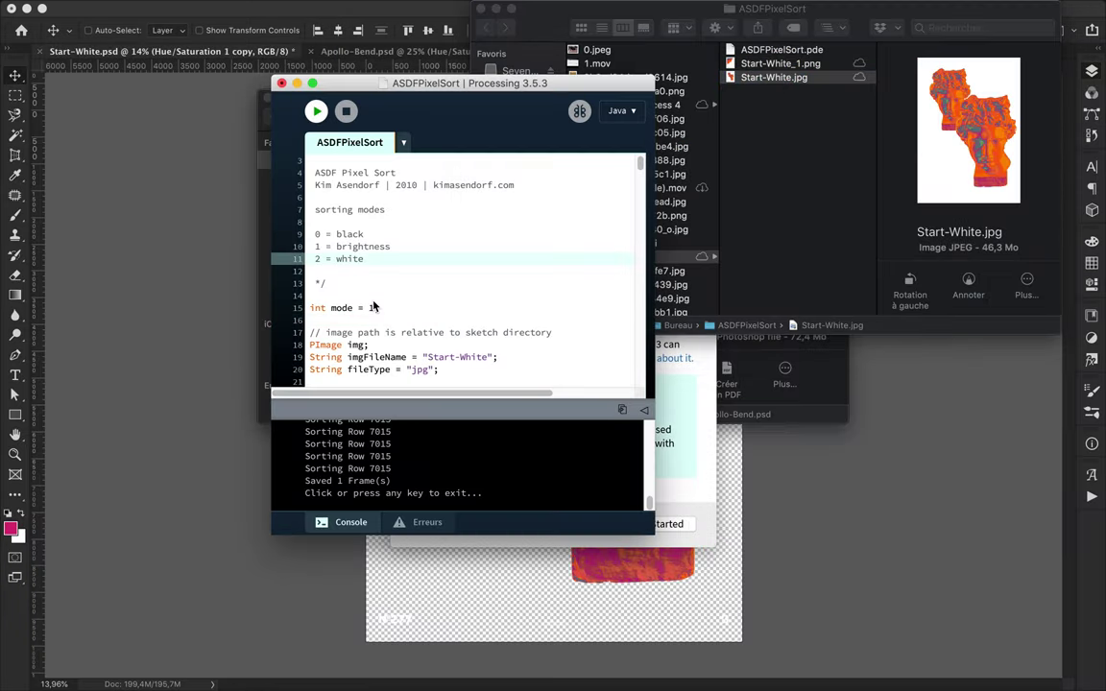
pyautogui.scroll(-3, 373, 310)
pyautogui.scroll(-1, 432, 297)
pyautogui.moveTo(432, 297); pyautogui.dragTo(457, 300)
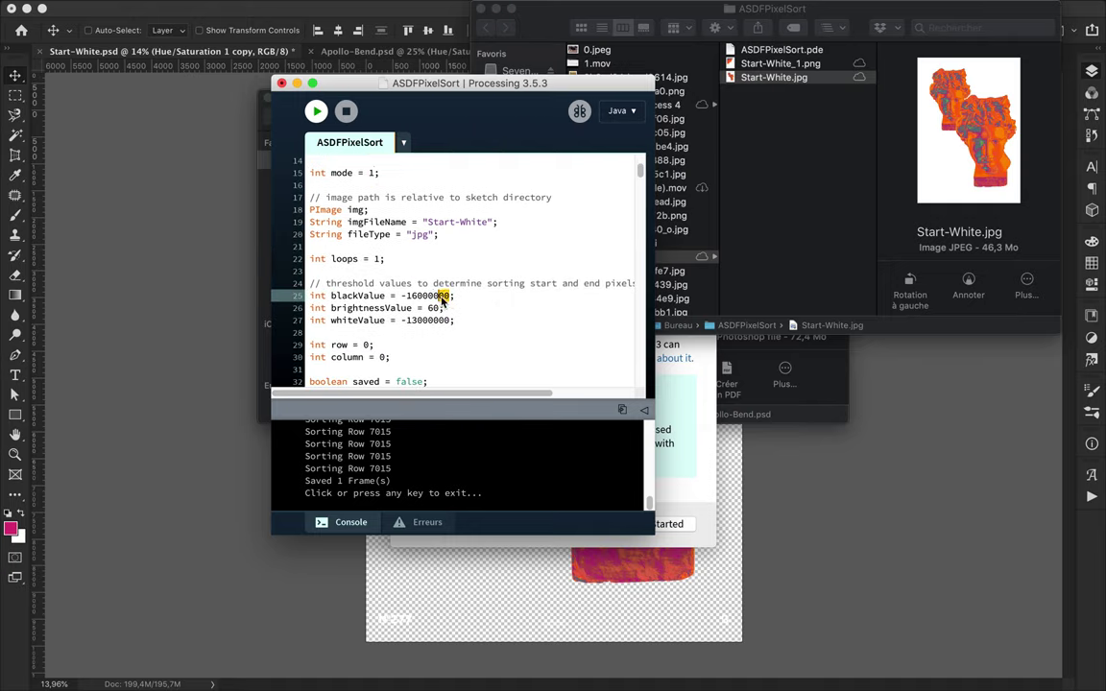
# Rerun the sketch, check the 1.png output, and run it once more.
pyautogui.click(315, 111)
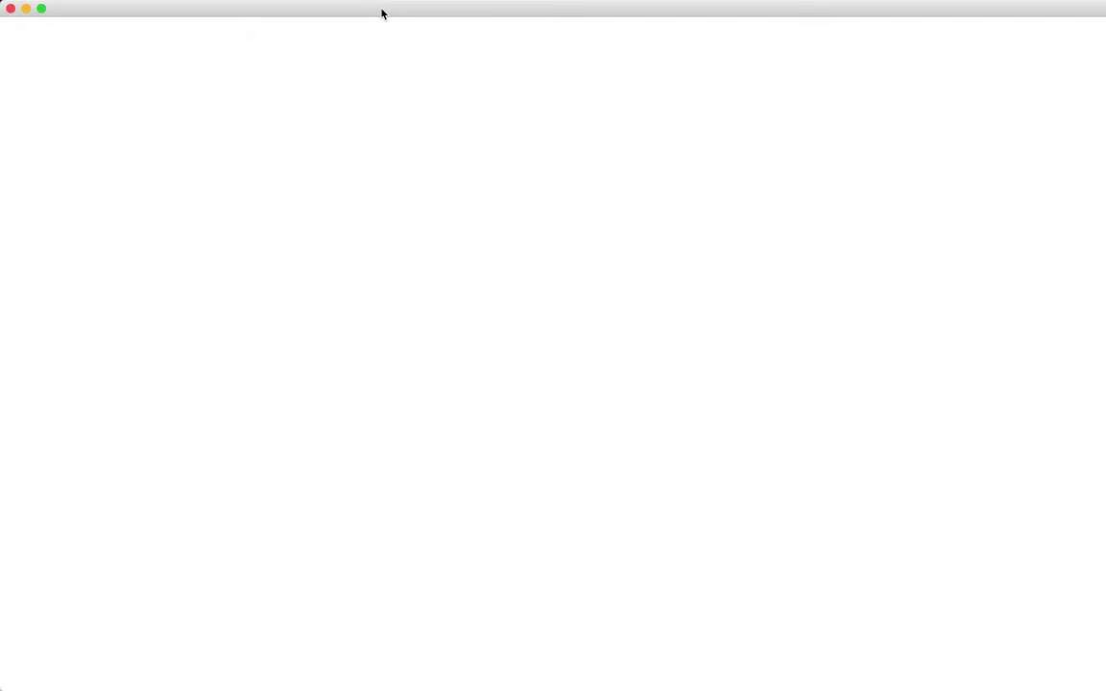
pyautogui.moveTo(381, 12); pyautogui.dragTo(381, 195)
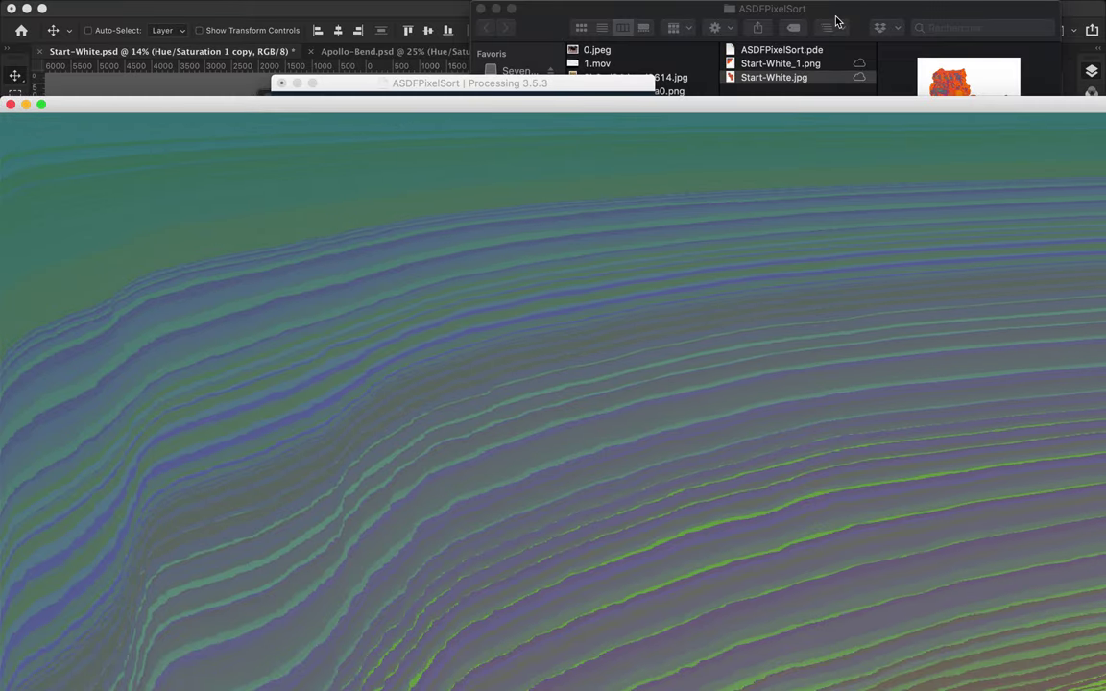
pyautogui.click(777, 64)
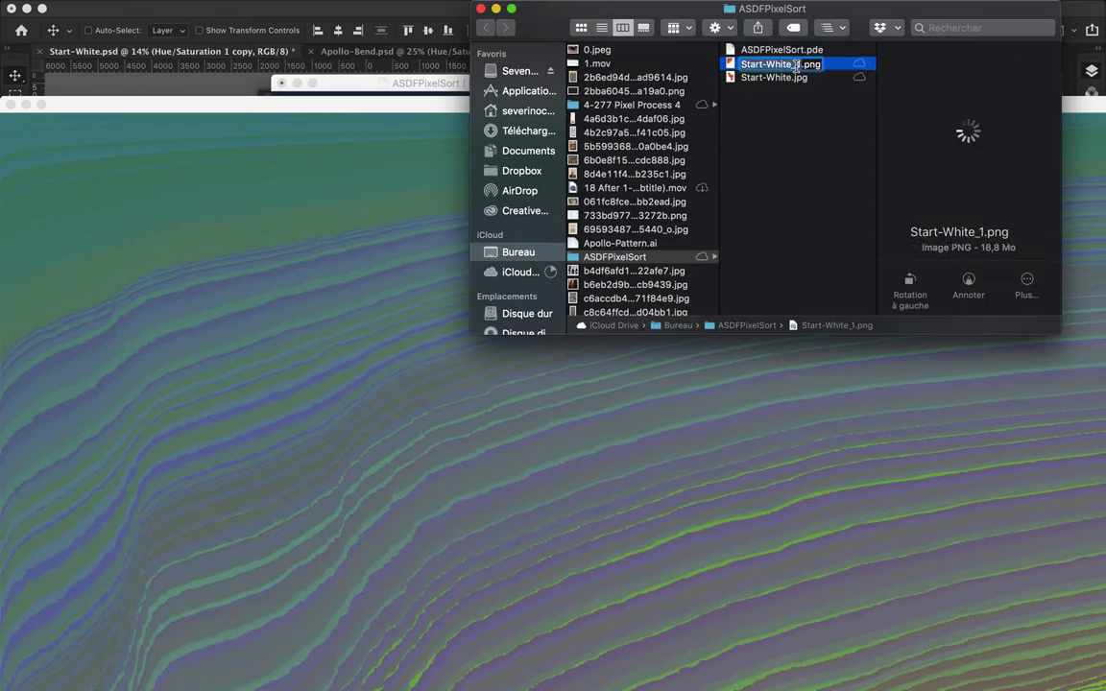
pyautogui.write('1.png')
pyautogui.click(755, 49)
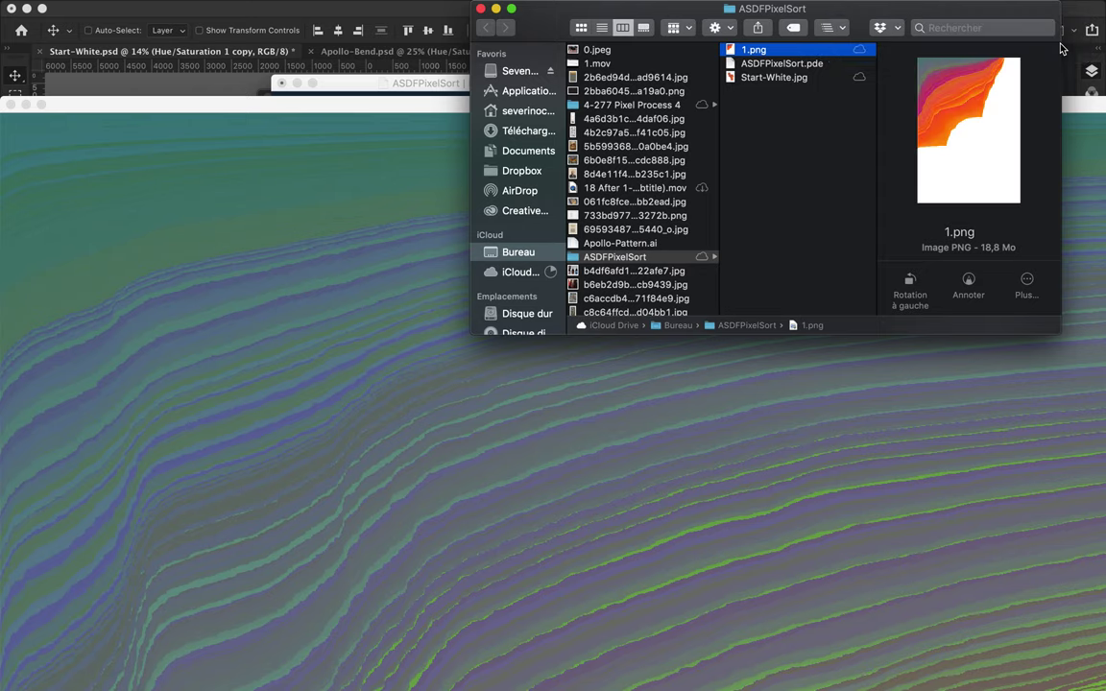
pyautogui.click(728, 385)
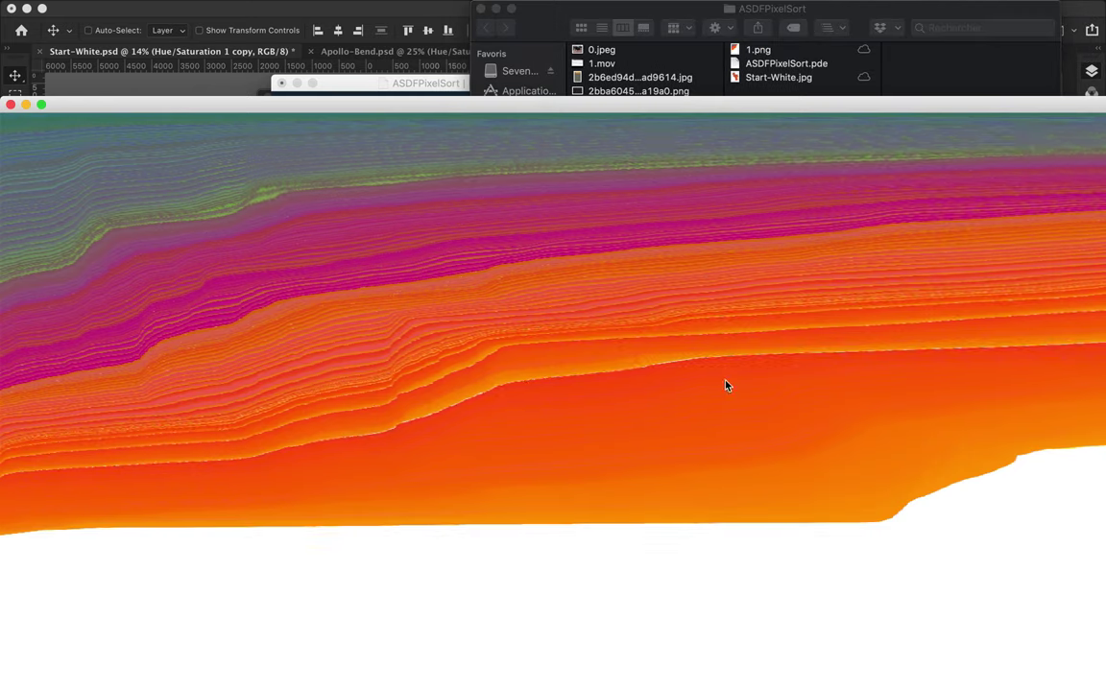
pyautogui.press('Escape')
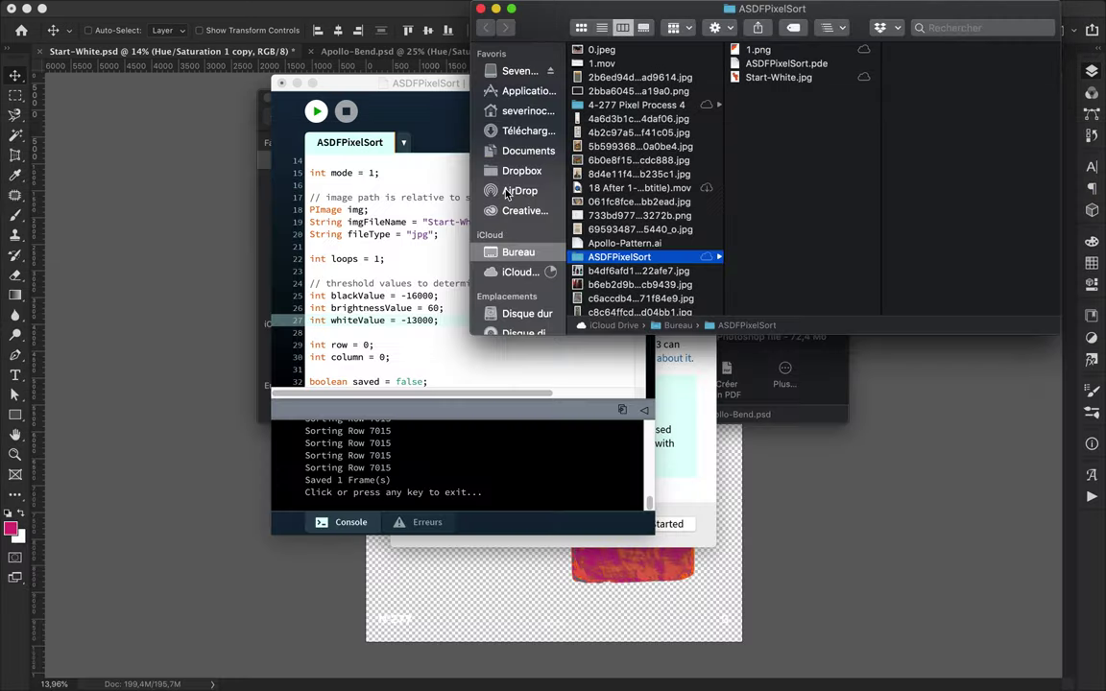
pyautogui.press('super+r')
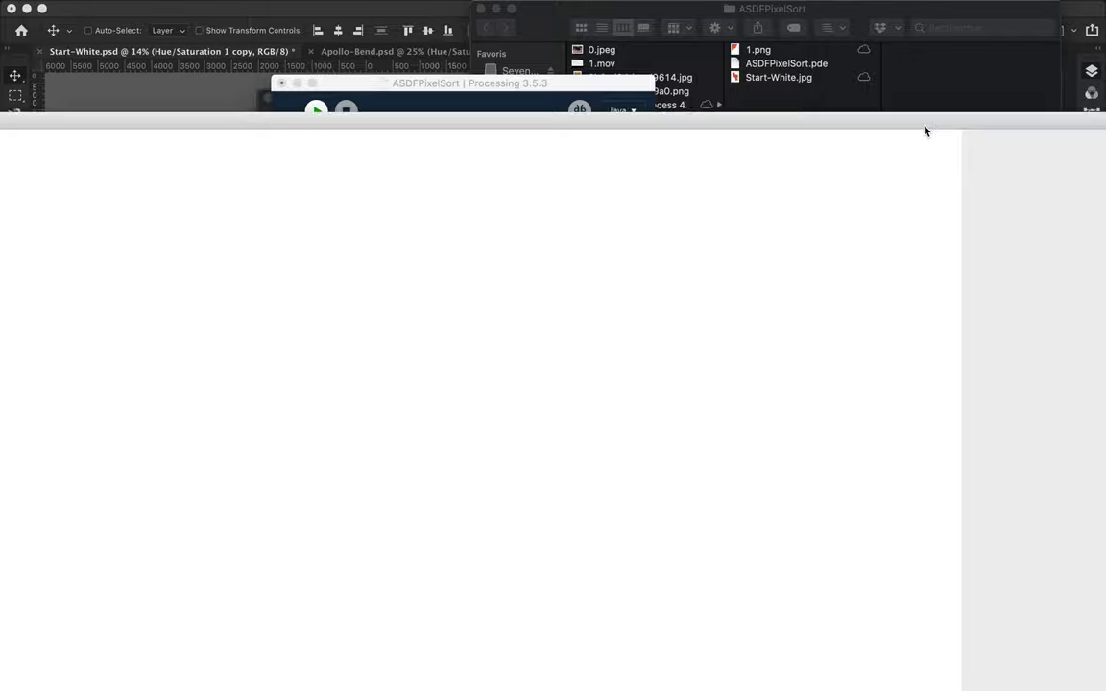
# Compare the new Start-White_1.png preview against 1.png.
pyautogui.click(407, 82)
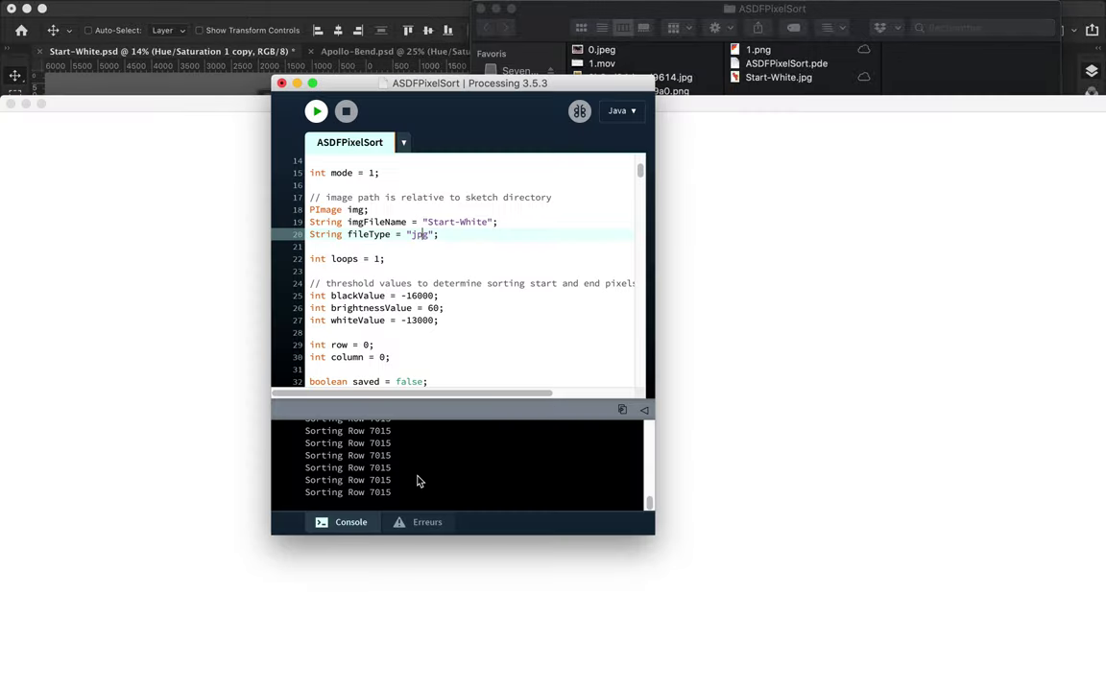
pyautogui.click(765, 79)
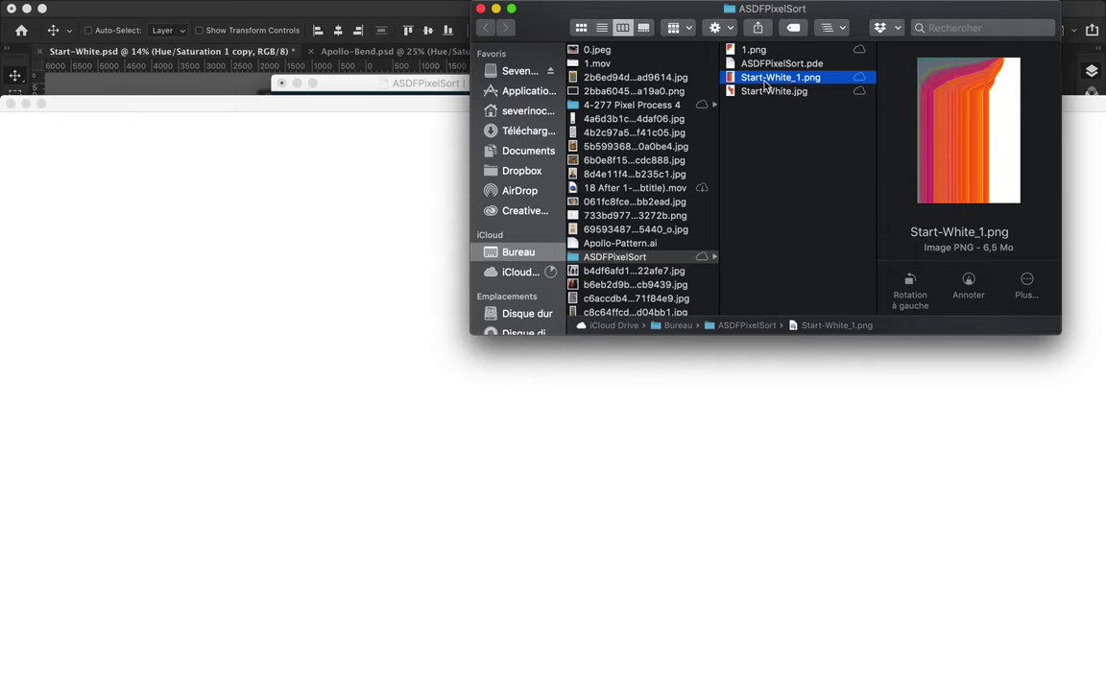
pyautogui.press('space')
pyautogui.press('space')
pyautogui.click(754, 51)
pyautogui.press('space')
pyautogui.press('space')
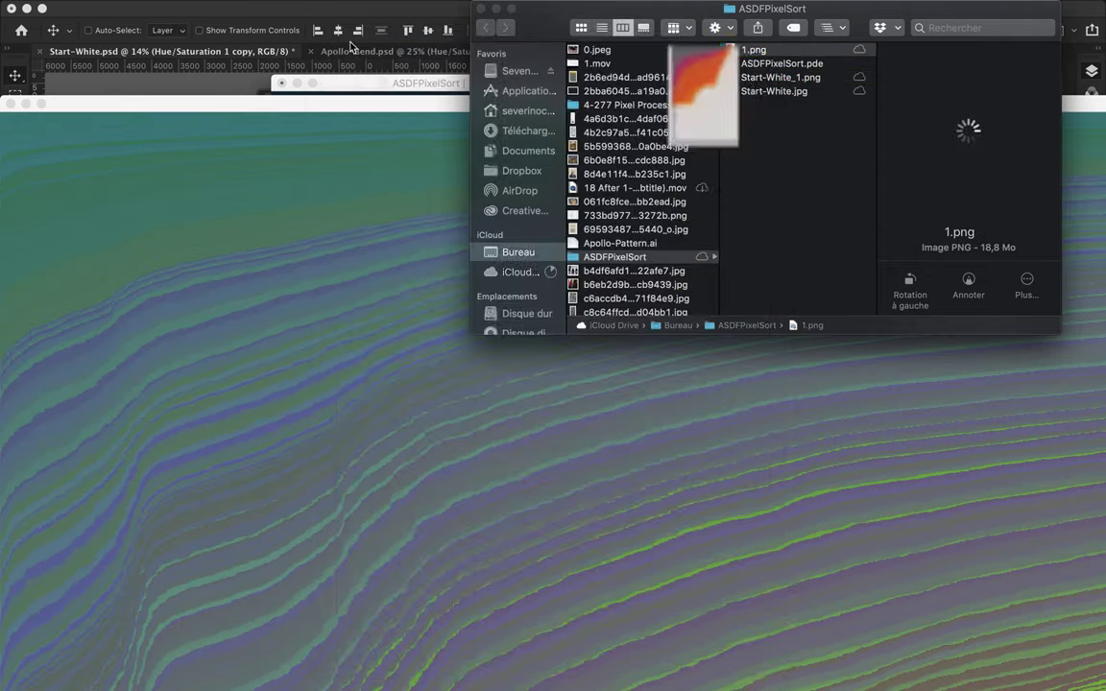
pyautogui.click(264, 106)
pyautogui.click(434, 250)
pyautogui.scroll(-1, 434, 250)
# Set loops to 99 and brightnessValue to 120, and rename Start-White_1.png to 2.png.
pyautogui.doubleClick(377, 222)
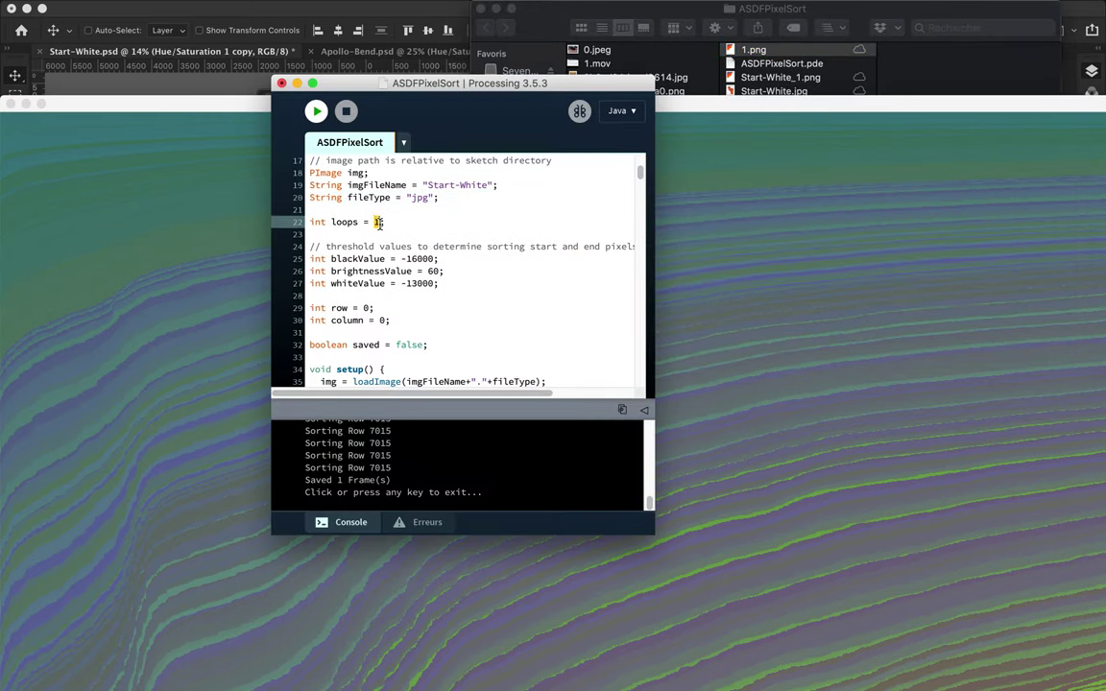
pyautogui.doubleClick(434, 272)
pyautogui.click(801, 78)
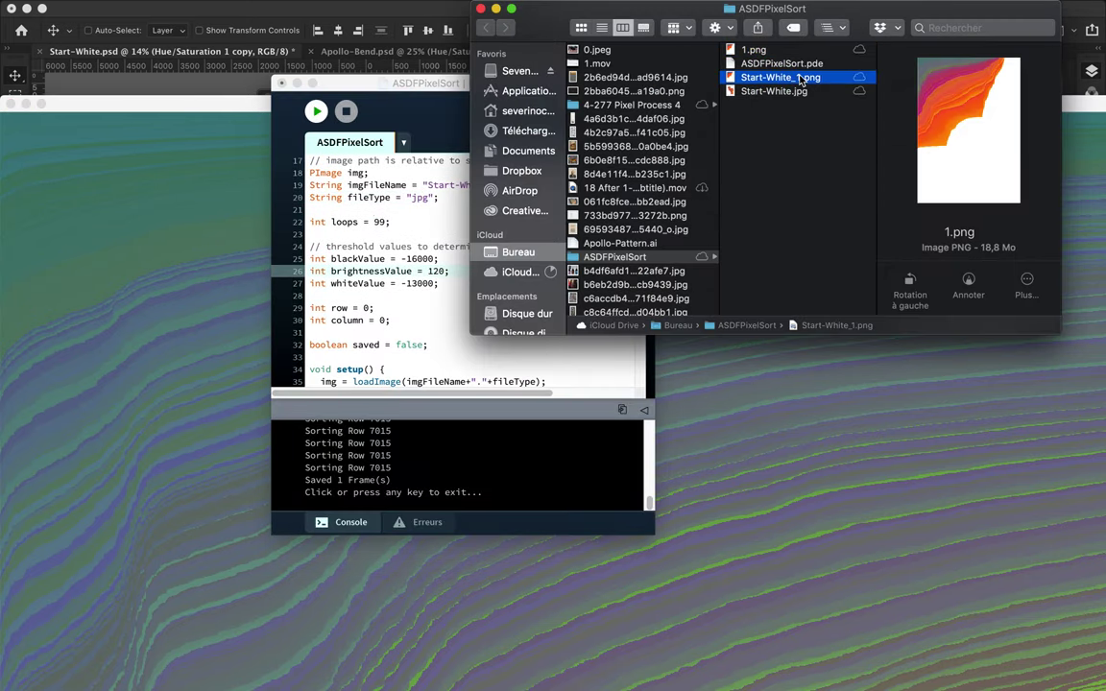
pyautogui.press('Return')
pyautogui.write('2')
pyautogui.press('Return')
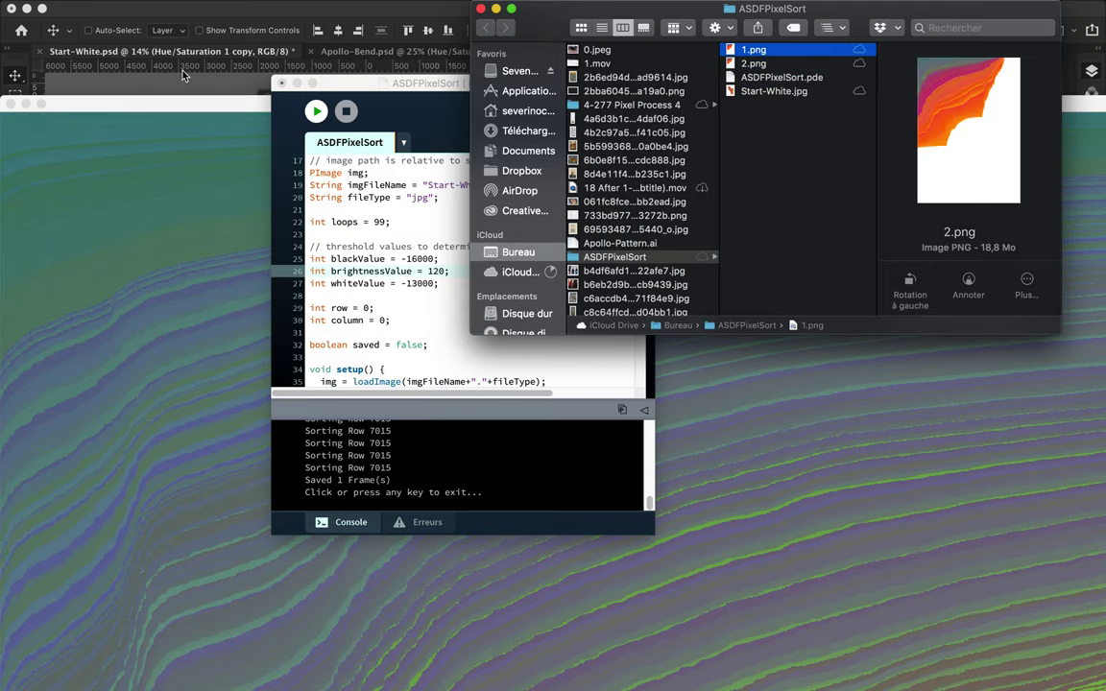
# Run the sketch with the new settings and move 2.png to the Trash.
pyautogui.press('Up')
pyautogui.click(44, 116)
pyautogui.click(348, 88)
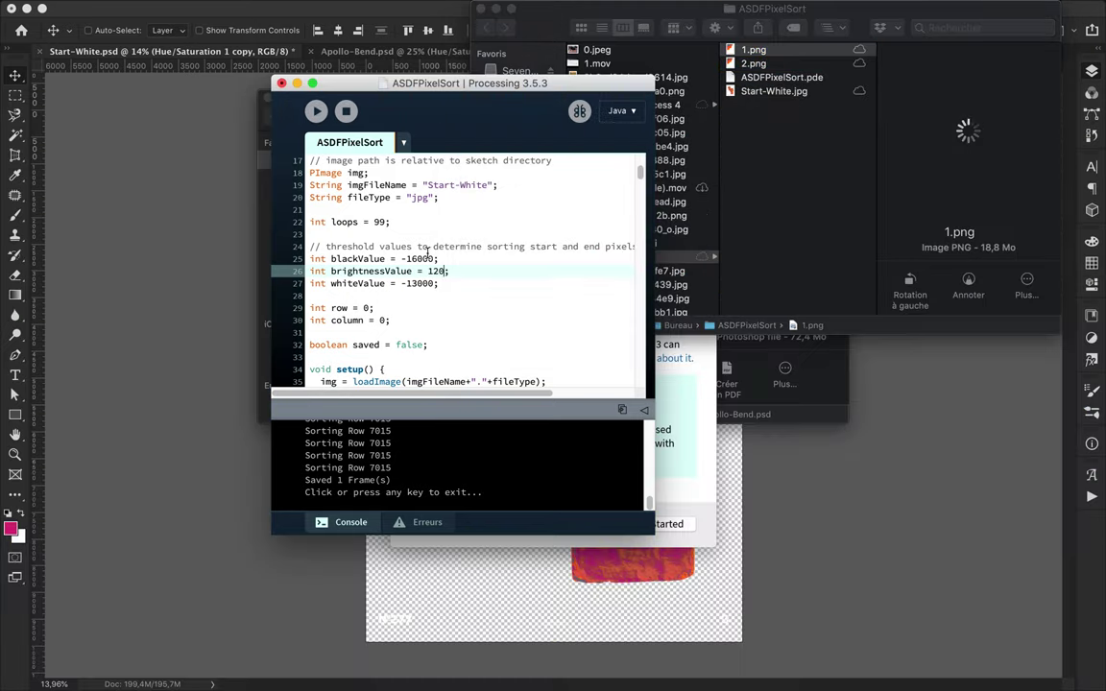
pyautogui.click(316, 112)
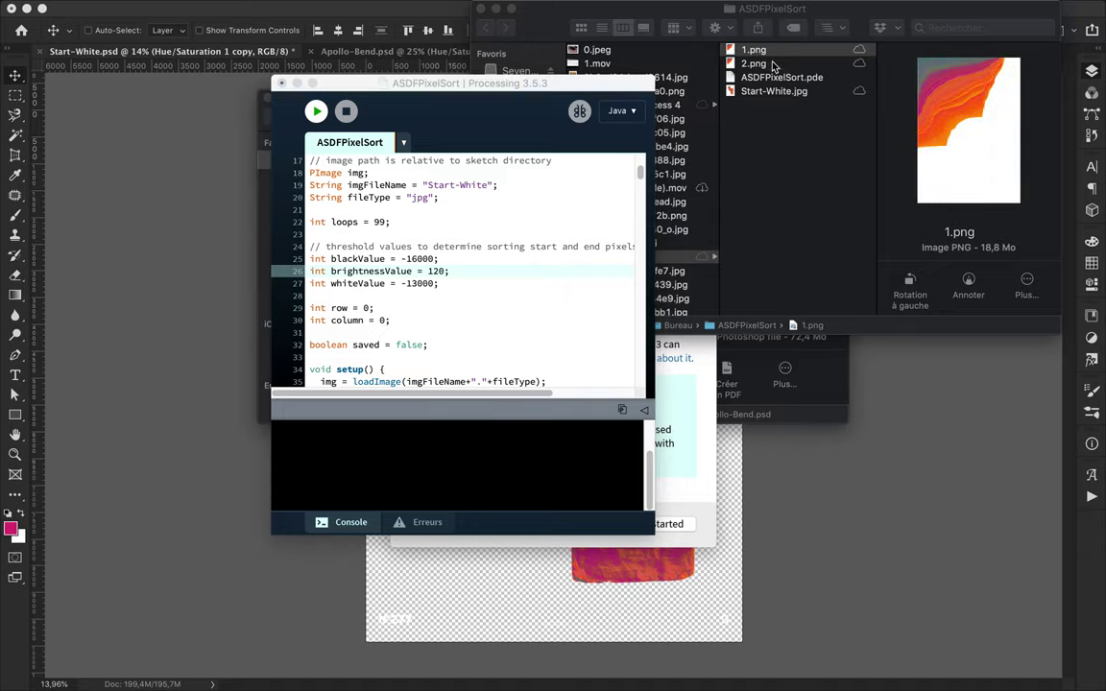
pyautogui.click(754, 64)
pyautogui.press('super+BackSpace')
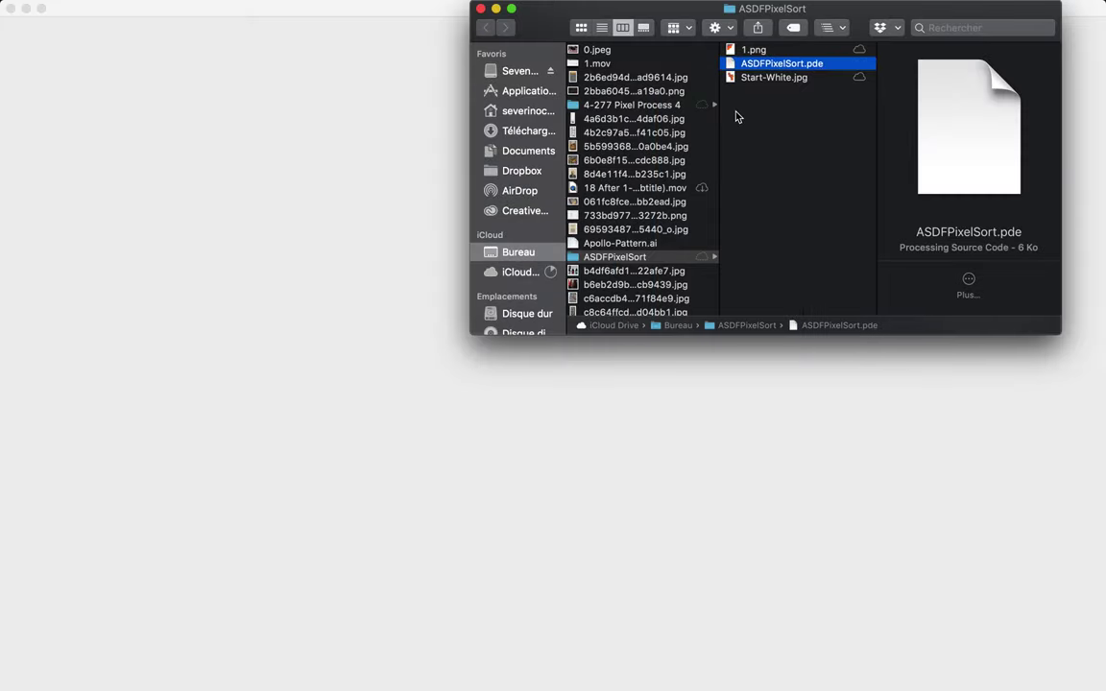
# Move the sketch output window lower and scroll down through the sketch code.
pyautogui.click(365, 12)
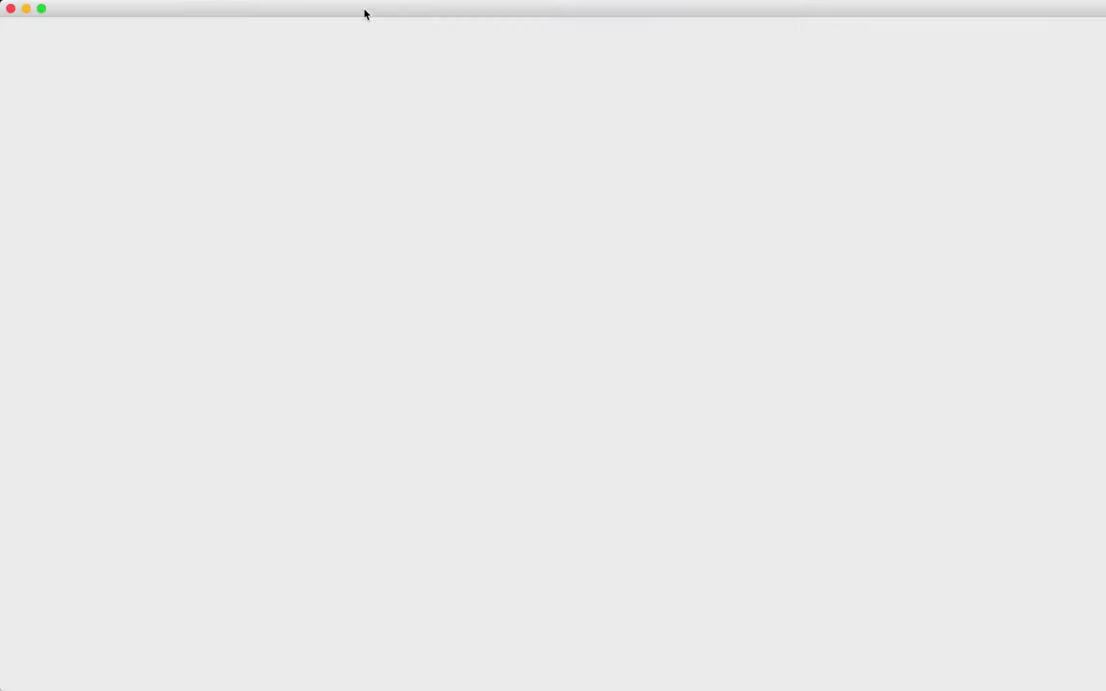
pyautogui.moveTo(509, 11); pyautogui.dragTo(510, 119)
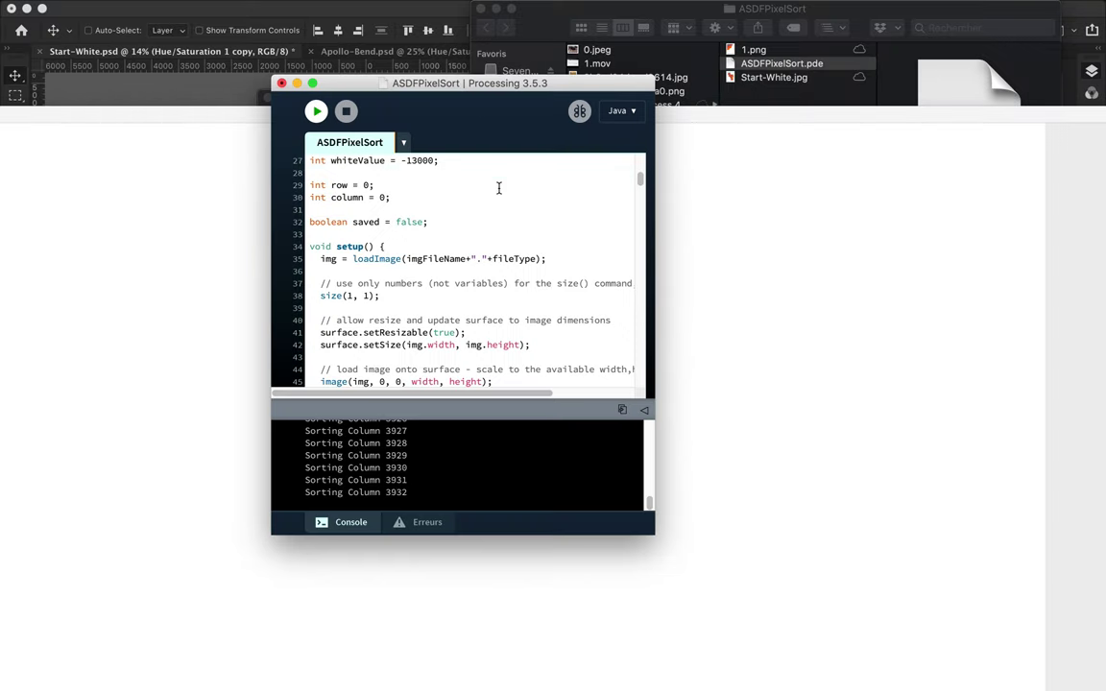
pyautogui.scroll(-1, 498, 188)
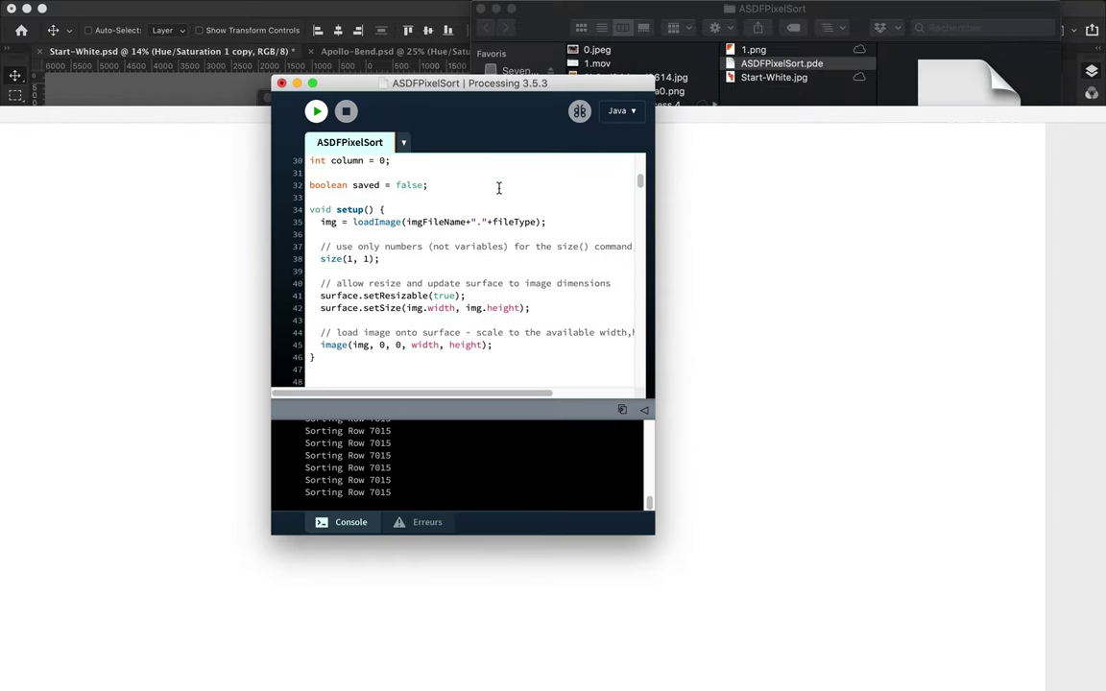
pyautogui.scroll(-1, 498, 188)
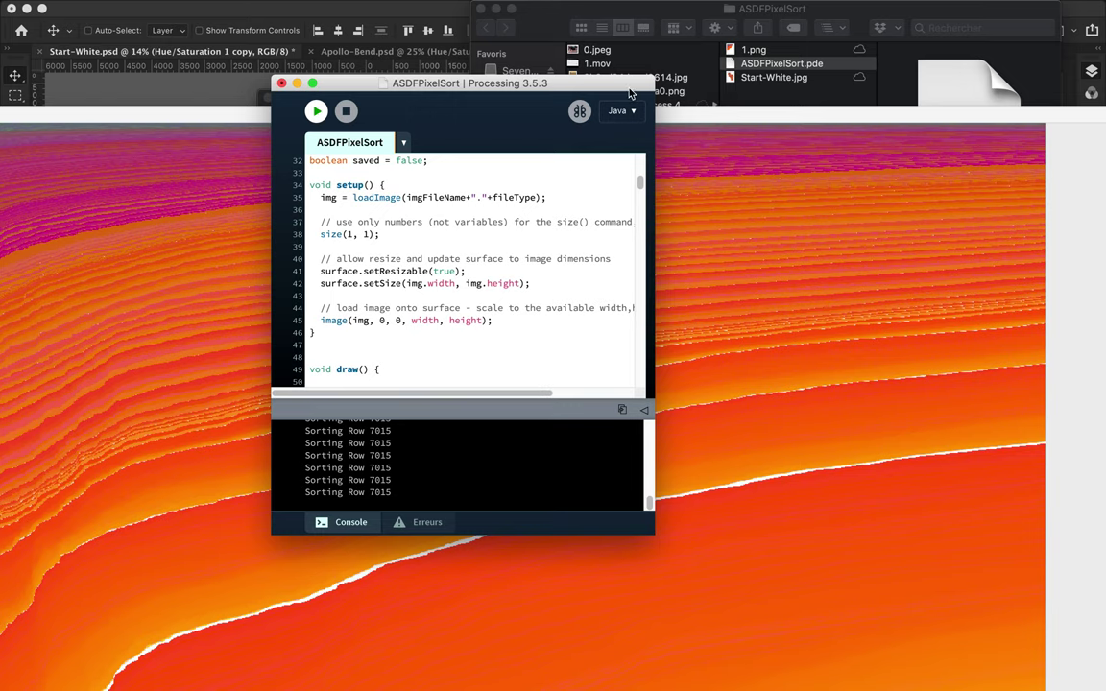
pyautogui.scroll(-1, 557, 234)
pyautogui.scroll(-1, 562, 288)
pyautogui.hscroll(2, 563, 384)
pyautogui.hscroll(-2, 538, 336)
pyautogui.scroll(-3, 460, 263)
pyautogui.scroll(-3, 460, 263)
pyautogui.scroll(-2, 460, 265)
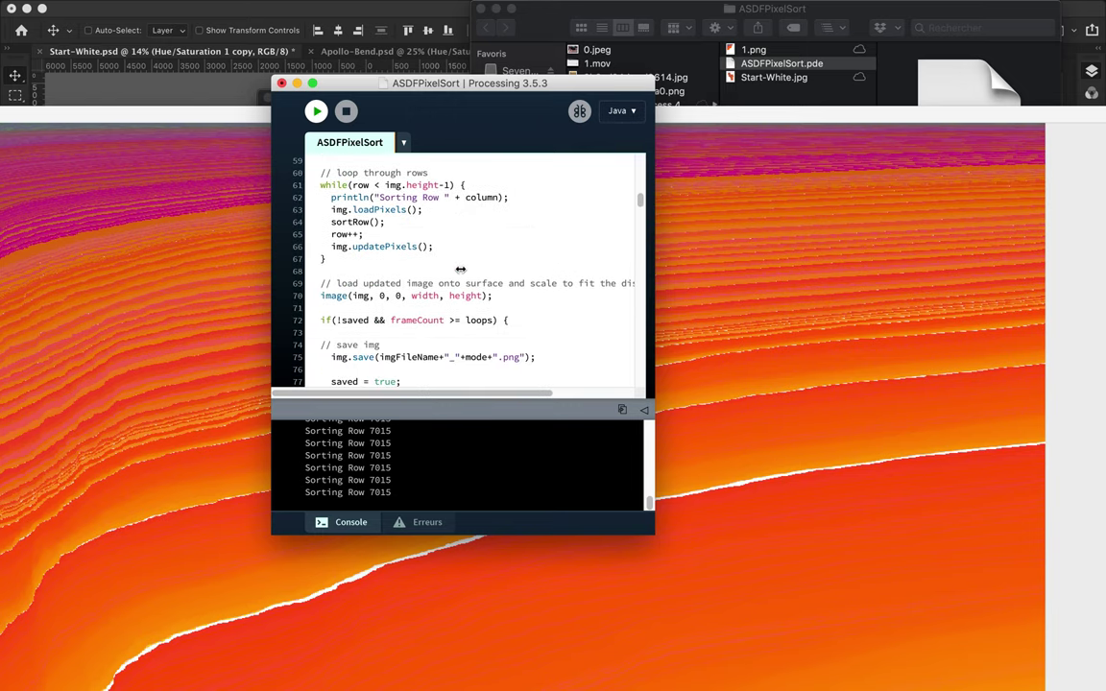
pyautogui.scroll(-1, 461, 266)
pyautogui.scroll(-3, 461, 269)
pyautogui.scroll(-6, 461, 270)
pyautogui.scroll(-2, 461, 269)
pyautogui.scroll(-3, 461, 270)
pyautogui.scroll(-3, 460, 270)
pyautogui.scroll(-5, 460, 269)
pyautogui.scroll(-4, 461, 269)
pyautogui.scroll(-1, 501, 255)
pyautogui.scroll(-6, 502, 257)
pyautogui.scroll(6, 360, 224)
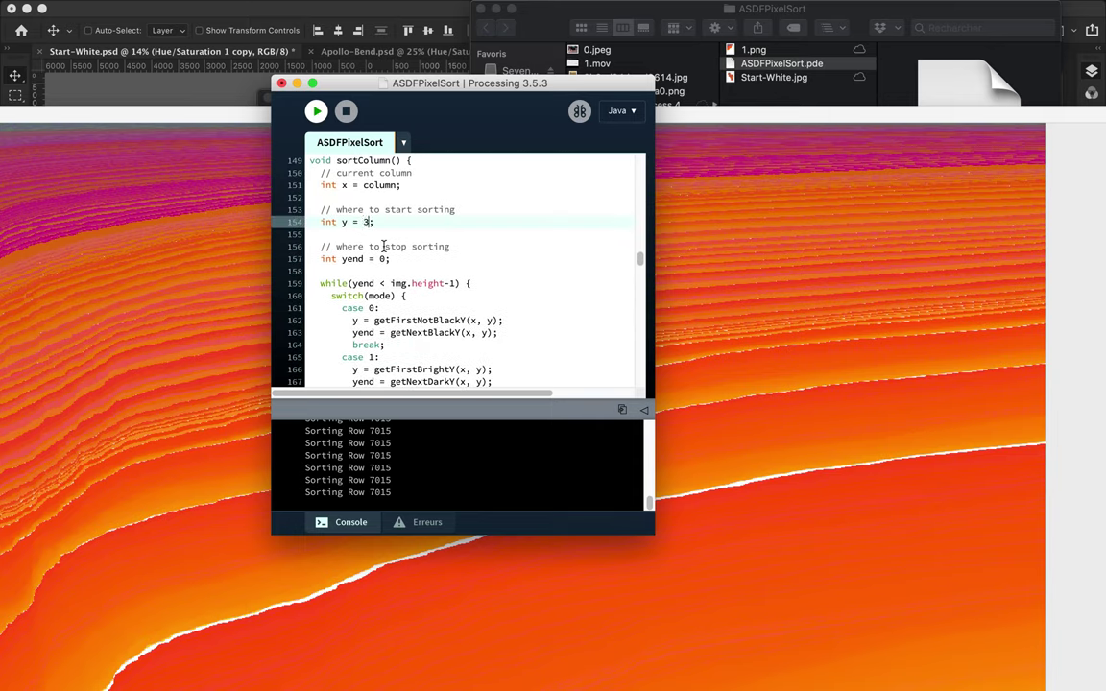
# Set yend to 3 and loops to 1 in the sketch code.
pyautogui.write('3')
pyautogui.click(659, 243)
pyautogui.click(702, 67)
pyautogui.click(754, 49)
pyautogui.click(460, 83)
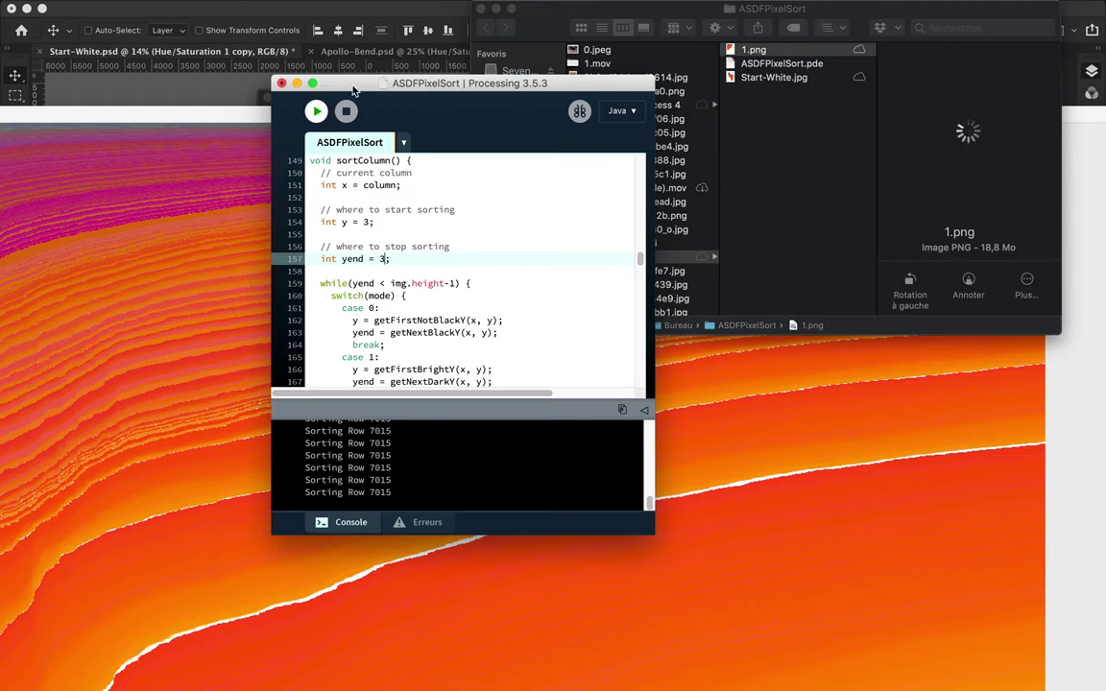
pyautogui.scroll(20, 509, 314)
pyautogui.doubleClick(380, 296)
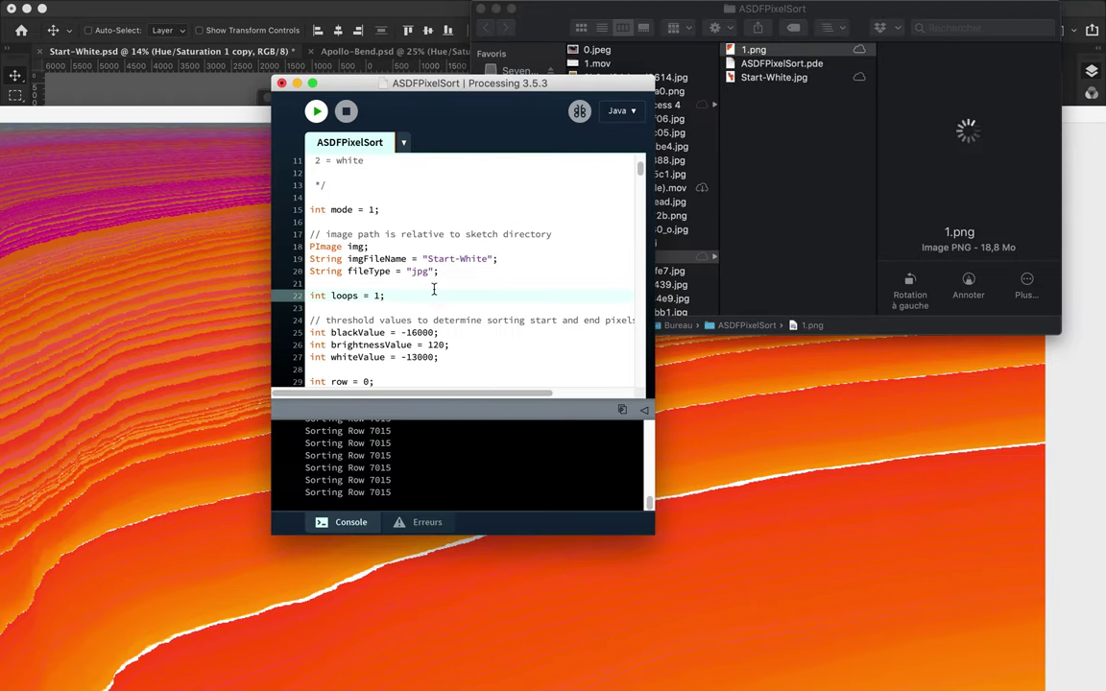
pyautogui.scroll(-2, 413, 294)
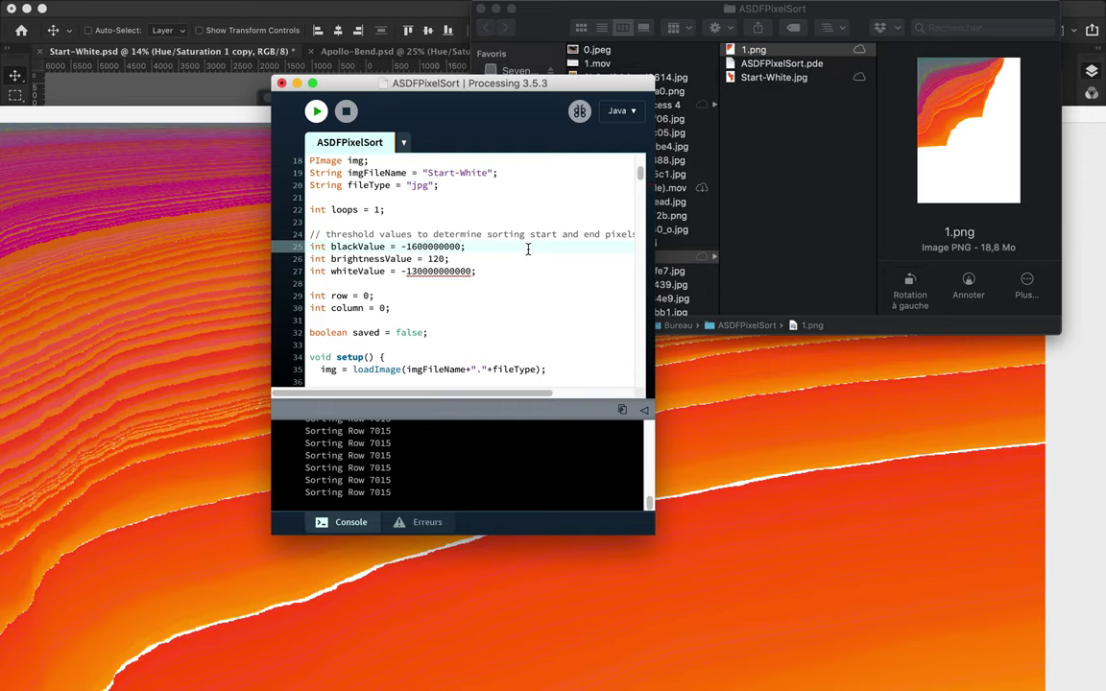
pyautogui.scroll(-3, 527, 249)
pyautogui.click(524, 234)
pyautogui.press('BackSpace')
pyautogui.press('BackSpace')
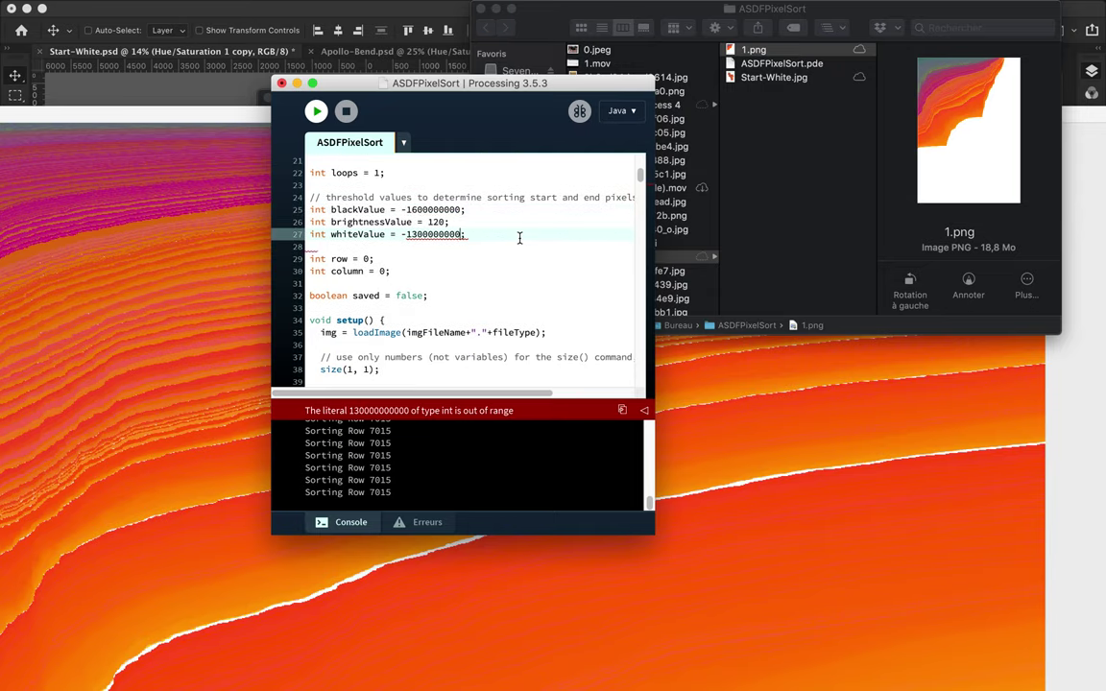
pyautogui.press('super+r')
pyautogui.click(347, 108)
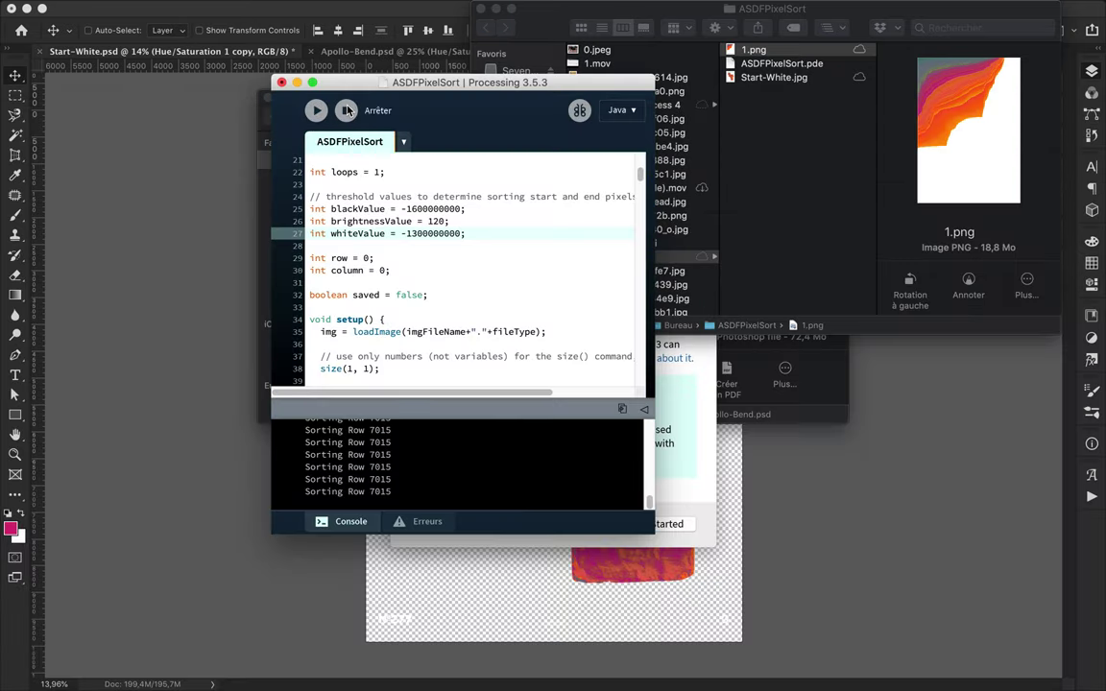
pyautogui.click(316, 110)
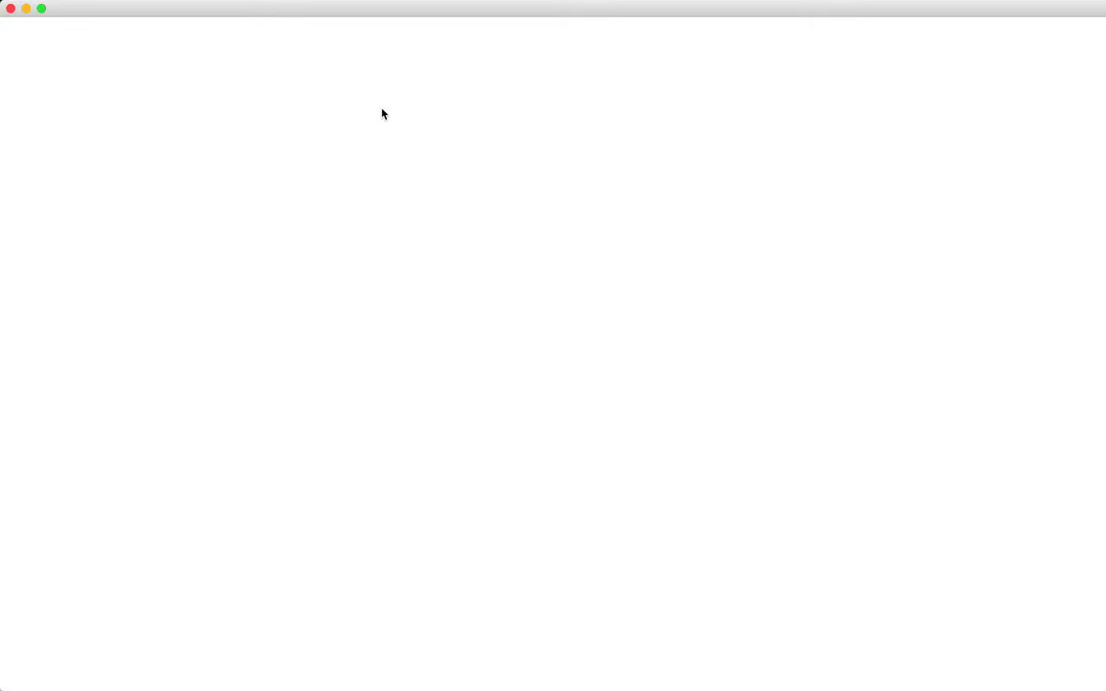
# Close the finished sketch window and preview the saved Start-White_1.png output.
pyautogui.click(381, 114)
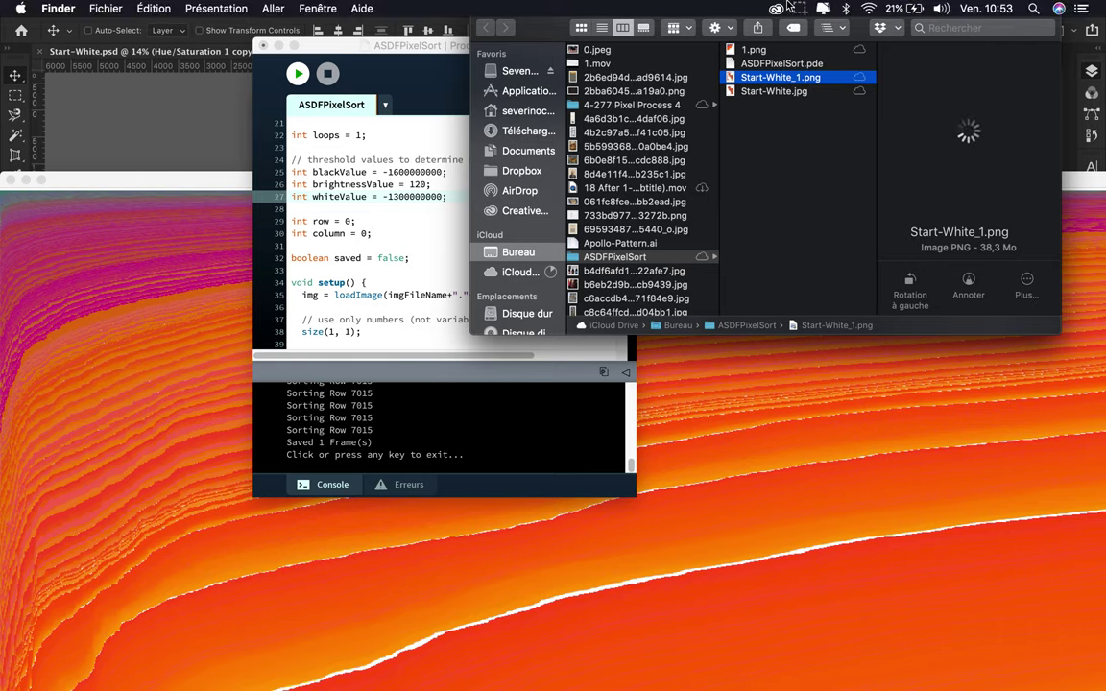
pyautogui.press('space')
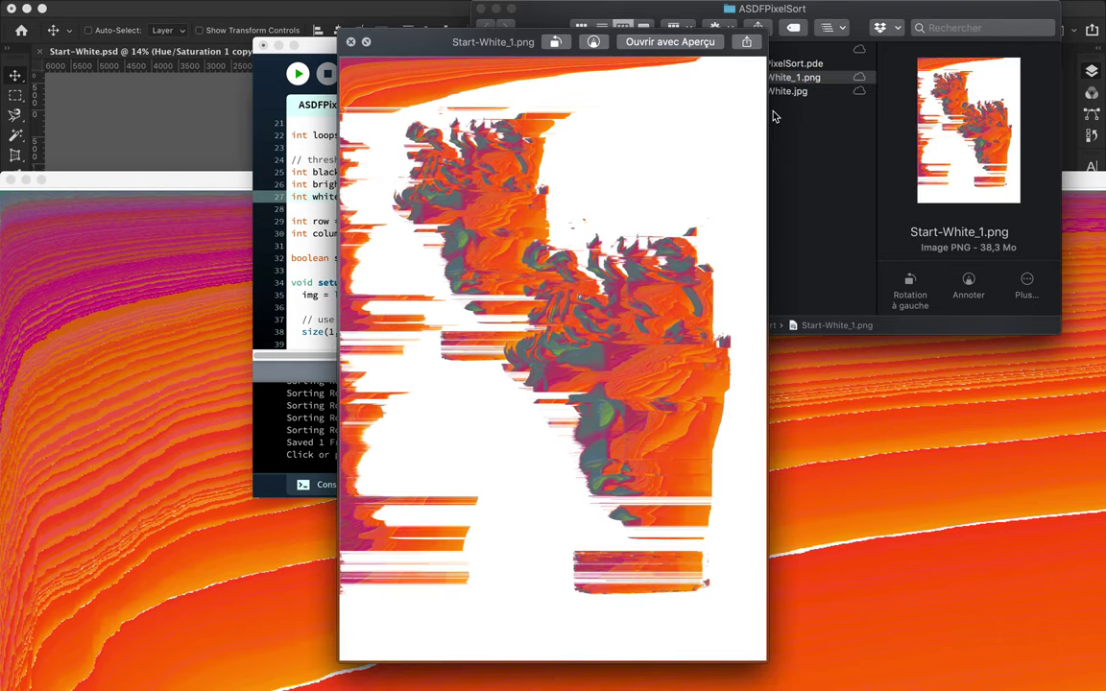
pyautogui.press('space')
# In the sketch code, set loops 3, brightnessValue 30 and thresholds -16000000 and -13000000.
pyautogui.click(386, 242)
pyautogui.scroll(-10, 386, 242)
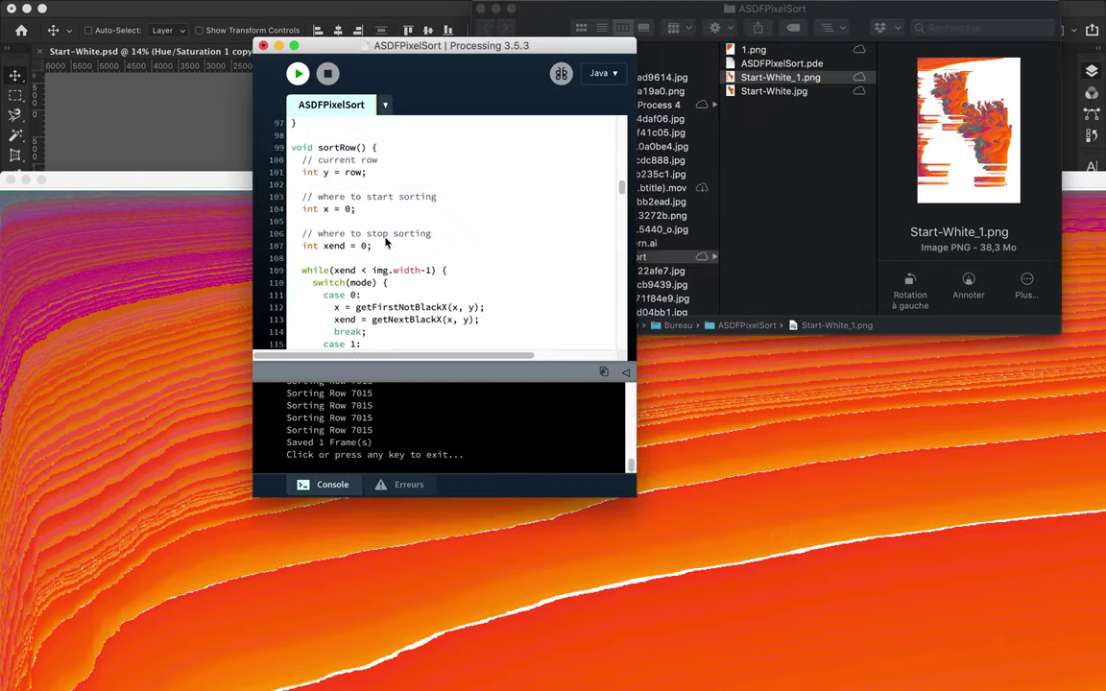
pyautogui.scroll(-5, 386, 242)
pyautogui.scroll(-5, 386, 242)
pyautogui.scroll(-10, 386, 242)
pyautogui.scroll(-10, 386, 242)
pyautogui.scroll(-10, 386, 242)
pyautogui.scroll(-10, 386, 242)
pyautogui.scroll(20, 386, 242)
pyautogui.scroll(-5, 386, 242)
pyautogui.scroll(-5, 386, 242)
pyautogui.scroll(-4, 386, 242)
pyautogui.scroll(-3, 386, 242)
pyautogui.scroll(-5, 386, 242)
pyautogui.scroll(-5, 386, 242)
pyautogui.scroll(-6, 386, 242)
pyautogui.scroll(-5, 386, 242)
pyautogui.scroll(-2, 354, 234)
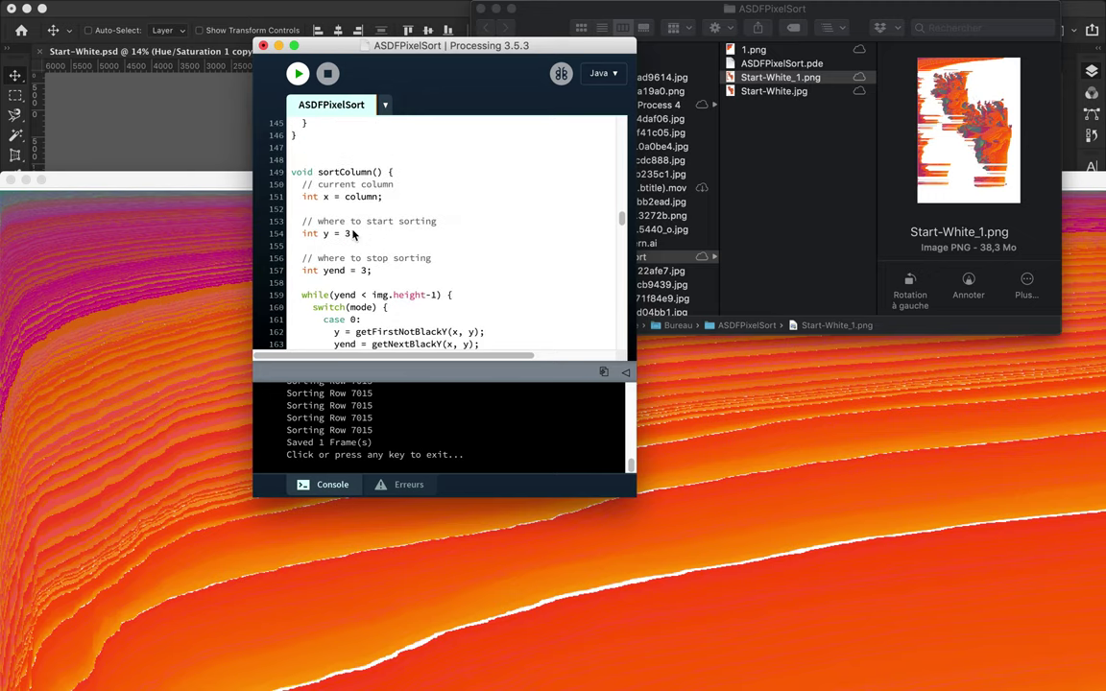
pyautogui.scroll(-2, 349, 248)
pyautogui.scroll(-2, 403, 242)
pyautogui.scroll(-1, 370, 237)
pyautogui.scroll(-6, 365, 213)
pyautogui.scroll(-5, 366, 213)
pyautogui.scroll(-3, 366, 216)
pyautogui.scroll(-2, 366, 216)
pyautogui.scroll(-1, 365, 216)
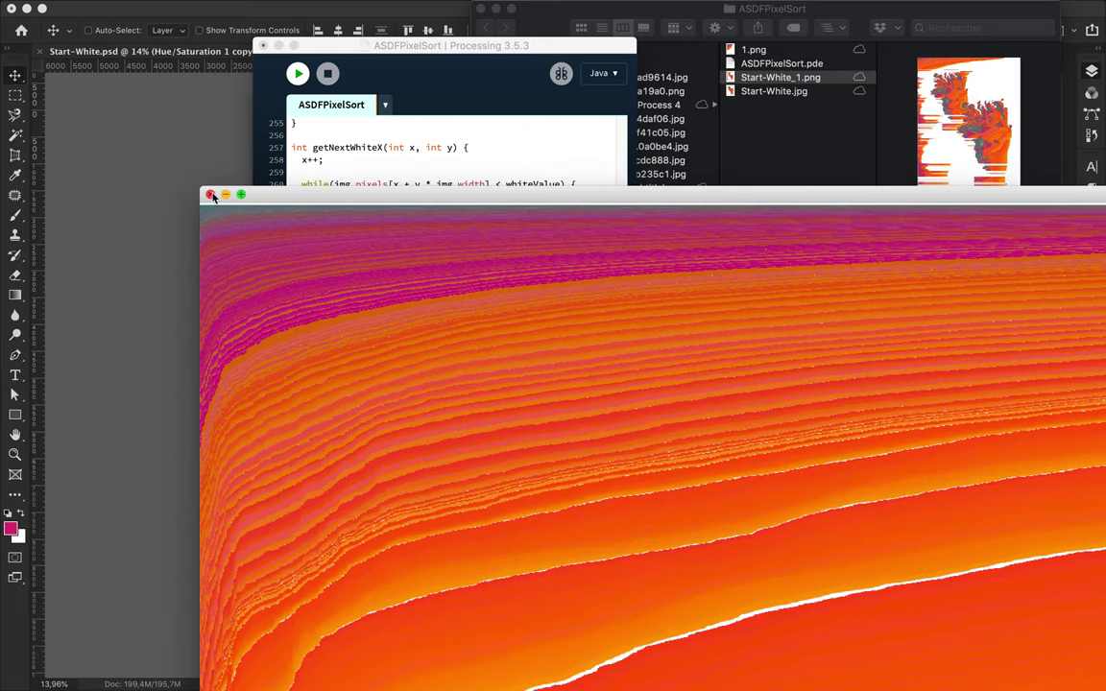
# Rename the Start-White_1.png output to 2.png and rerun the sketch.
pyautogui.click(741, 81)
pyautogui.press('space')
pyautogui.click(831, 81)
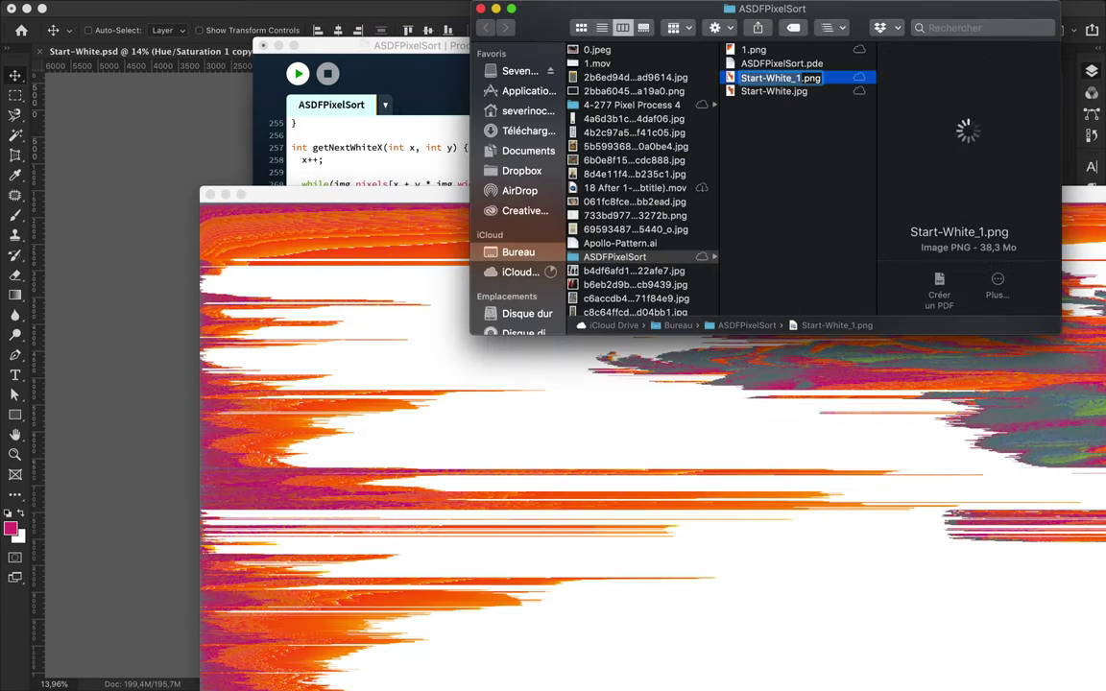
pyautogui.write('2')
pyautogui.press('Return')
pyautogui.click(298, 74)
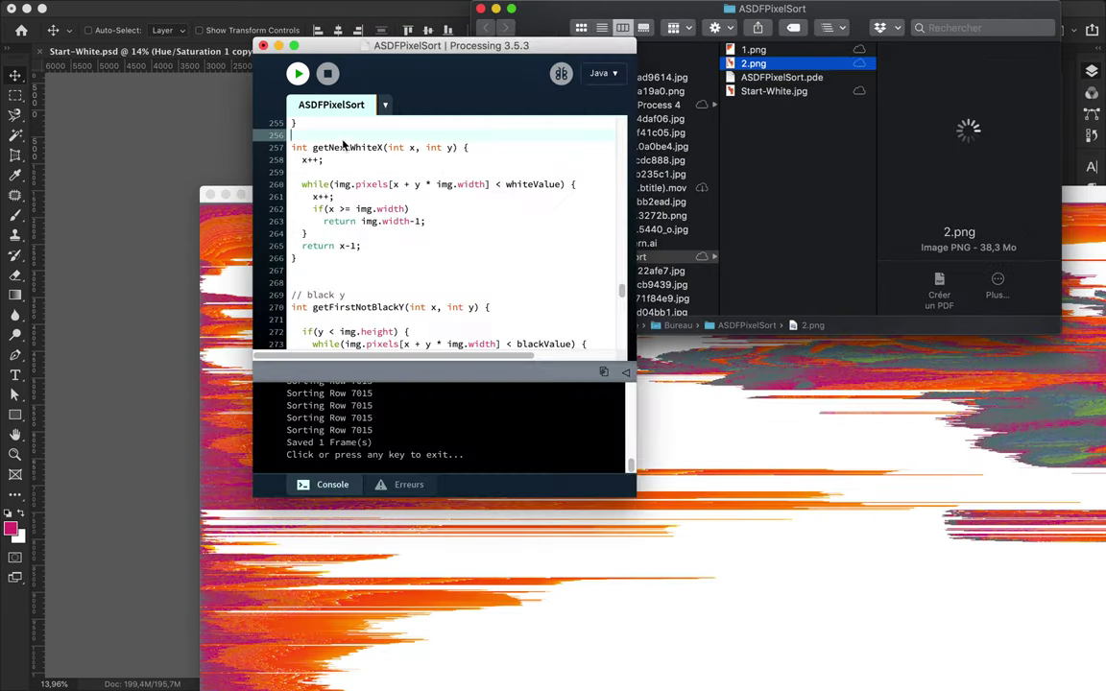
pyautogui.click(298, 74)
pyautogui.click(798, 9)
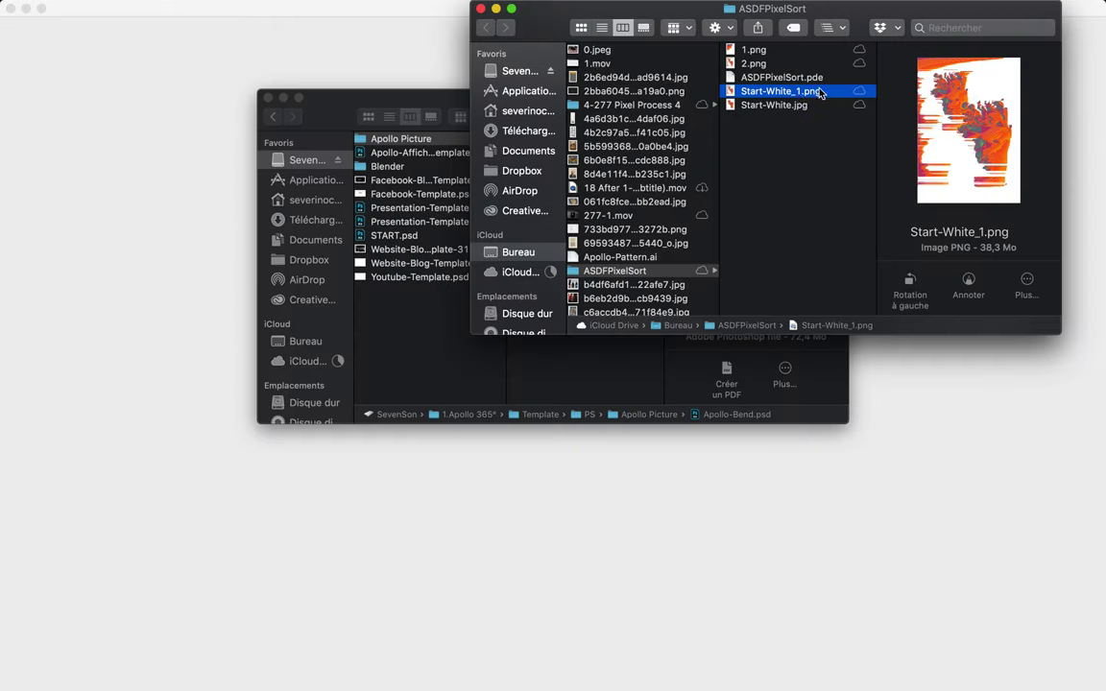
# Name the output 3.png, compare the 1.png and 2.png results, and delete Start-White_1.png.
pyautogui.write('3.png')
pyautogui.press('Return')
pyautogui.click(783, 50)
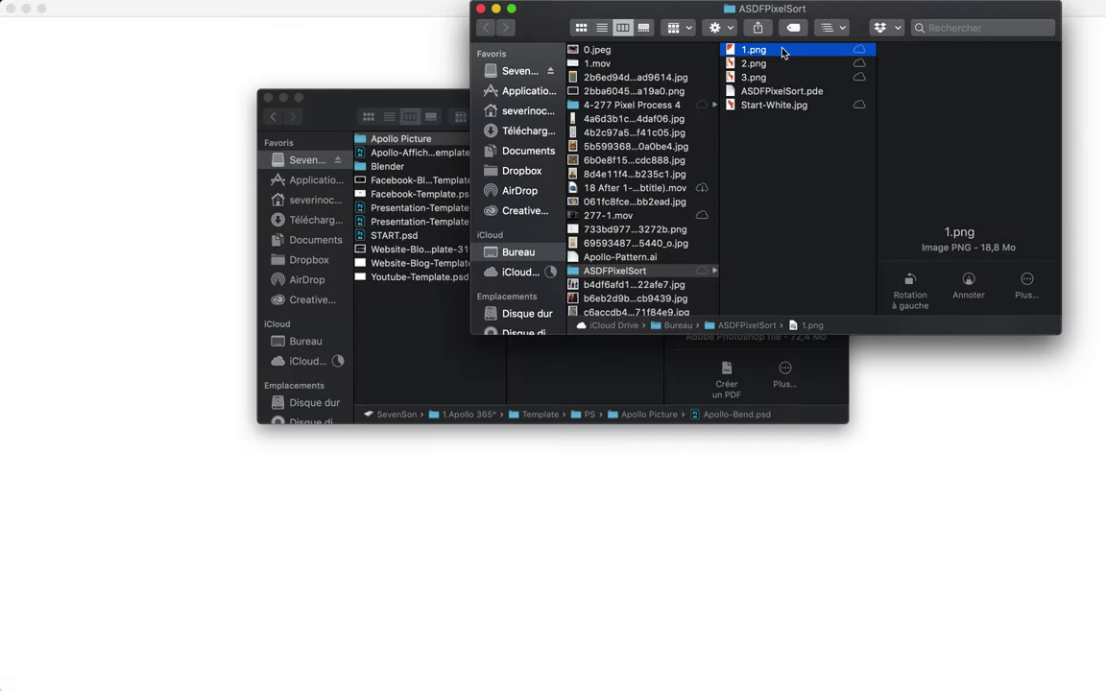
pyautogui.press('Down')
pyautogui.press('space')
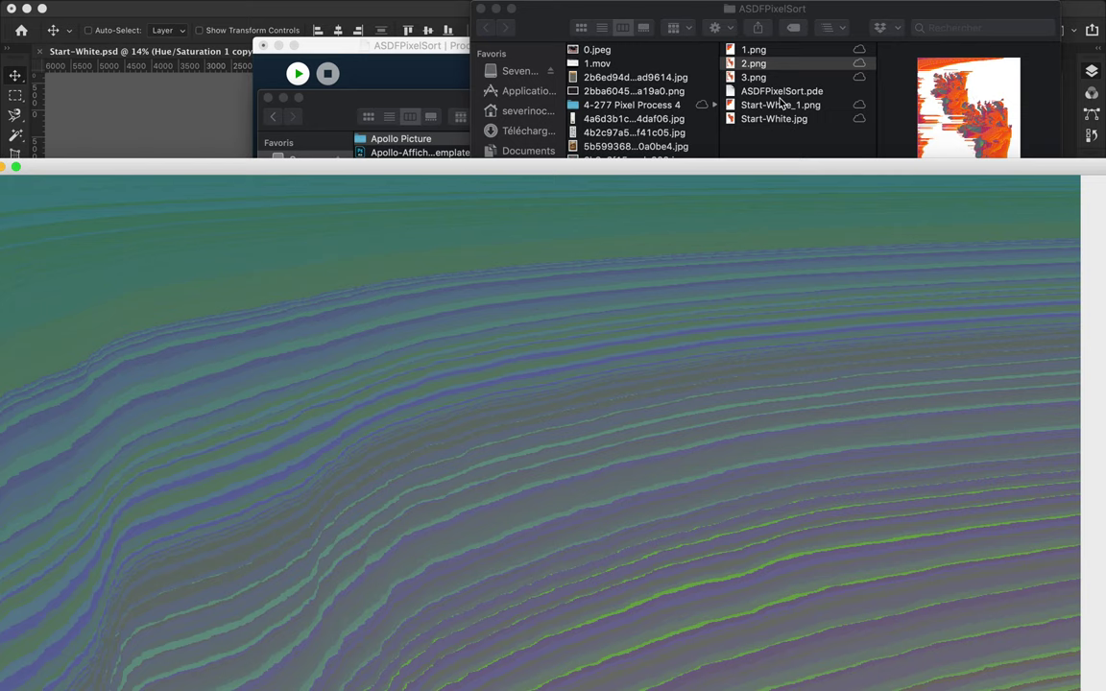
pyautogui.click(781, 105)
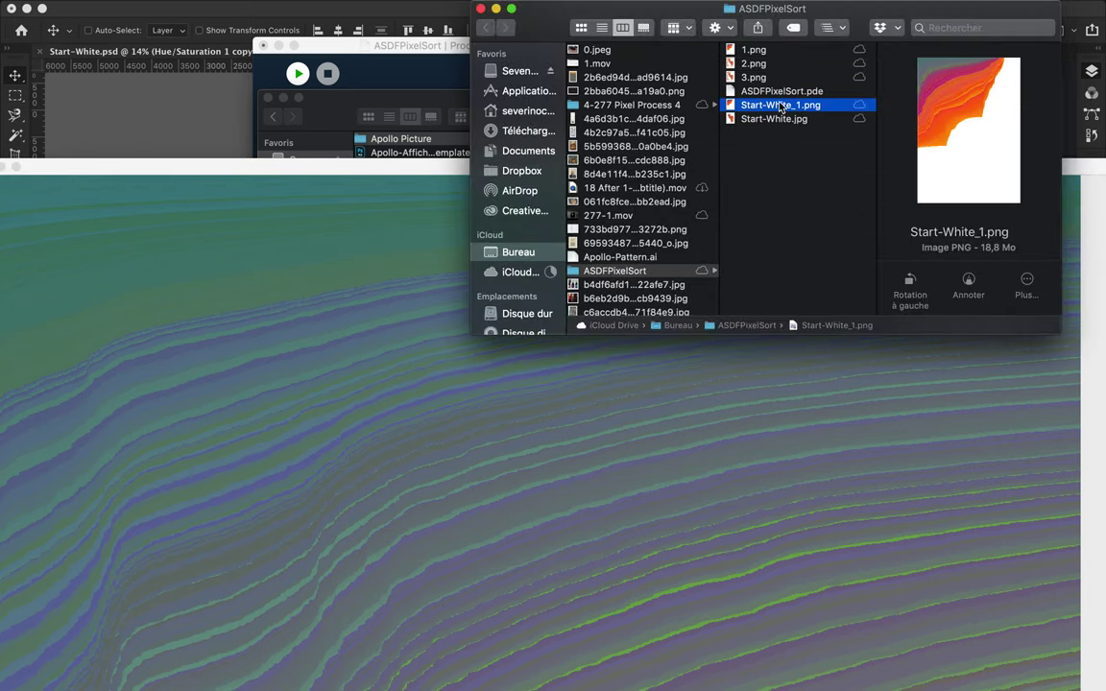
pyautogui.press('super+BackSpace')
# Close the sketch window and rerun the sketch with the updated sort range.
pyautogui.click(297, 73)
pyautogui.click(428, 246)
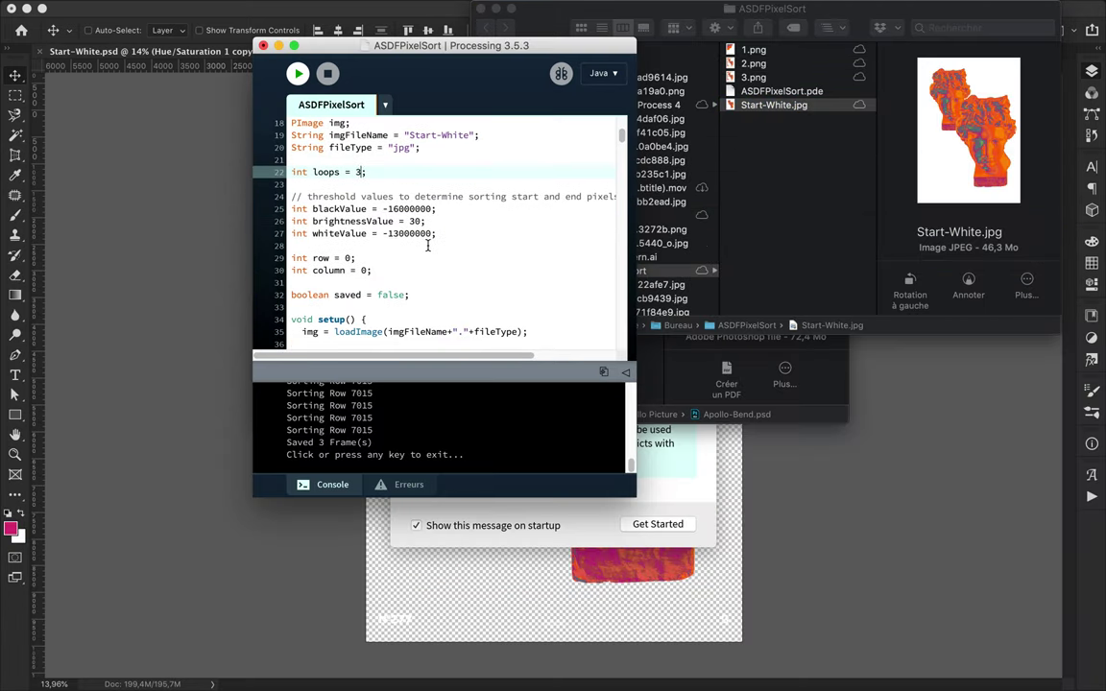
pyautogui.scroll(5, 357, 240)
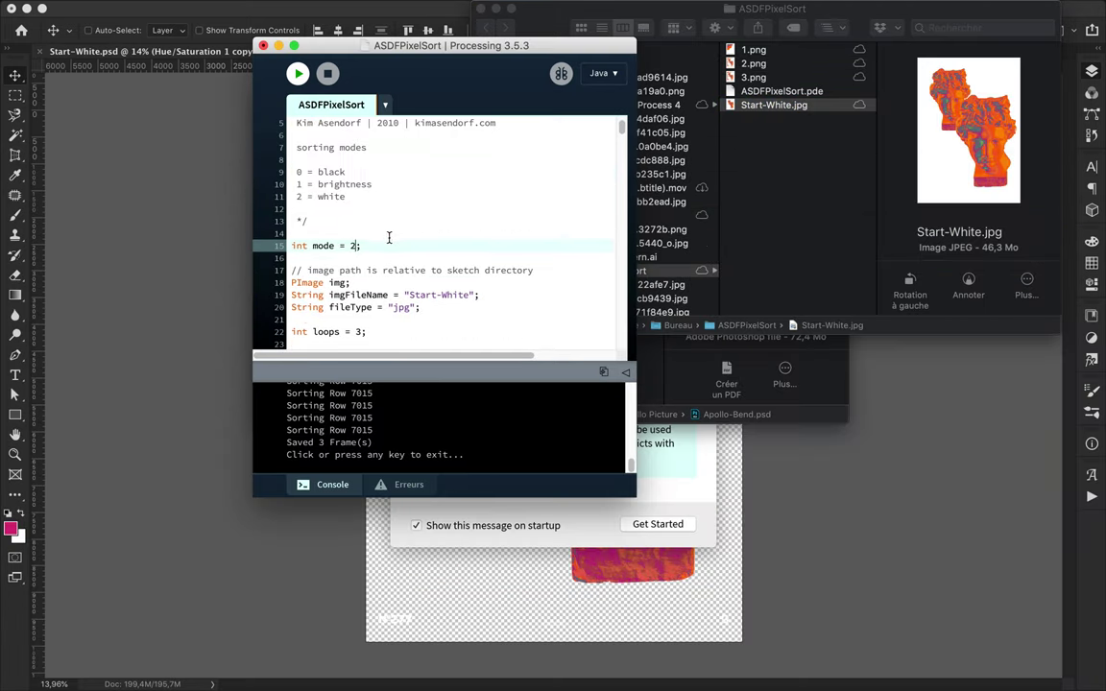
pyautogui.scroll(-6, 388, 237)
pyautogui.scroll(-5, 394, 236)
pyautogui.scroll(-5, 398, 236)
pyautogui.scroll(-6, 404, 236)
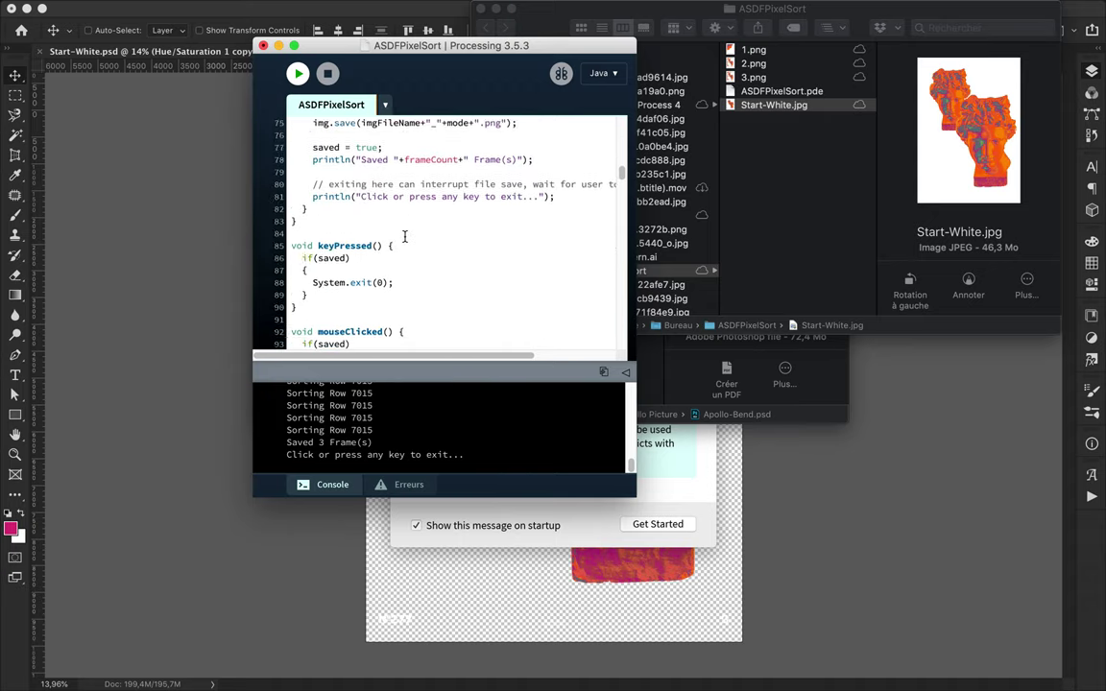
pyautogui.scroll(-6, 404, 236)
pyautogui.scroll(-5, 384, 246)
pyautogui.scroll(-6, 423, 247)
pyautogui.scroll(-1, 365, 247)
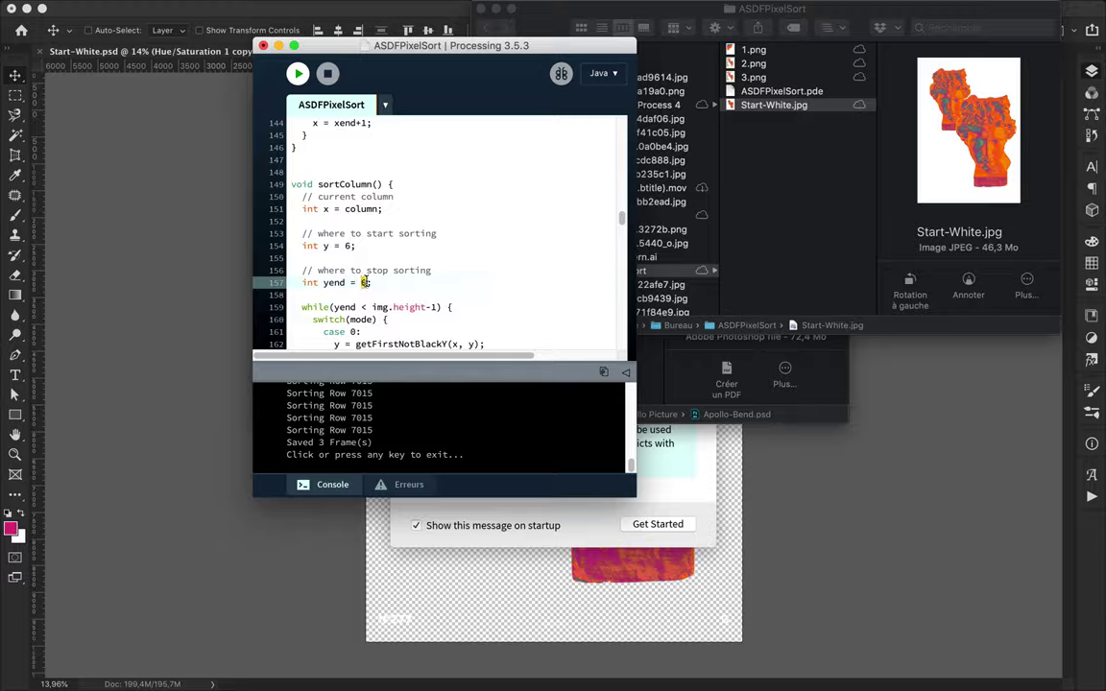
pyautogui.click(306, 75)
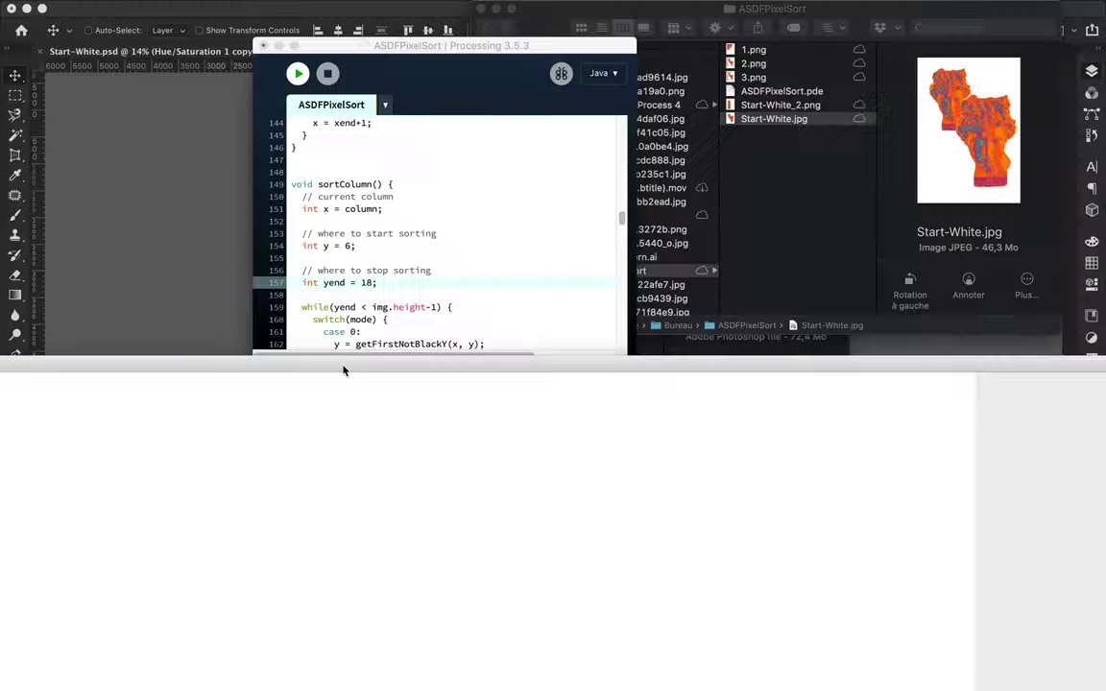
# Preview the new Start-White_2.png output.
pyautogui.click(758, 107)
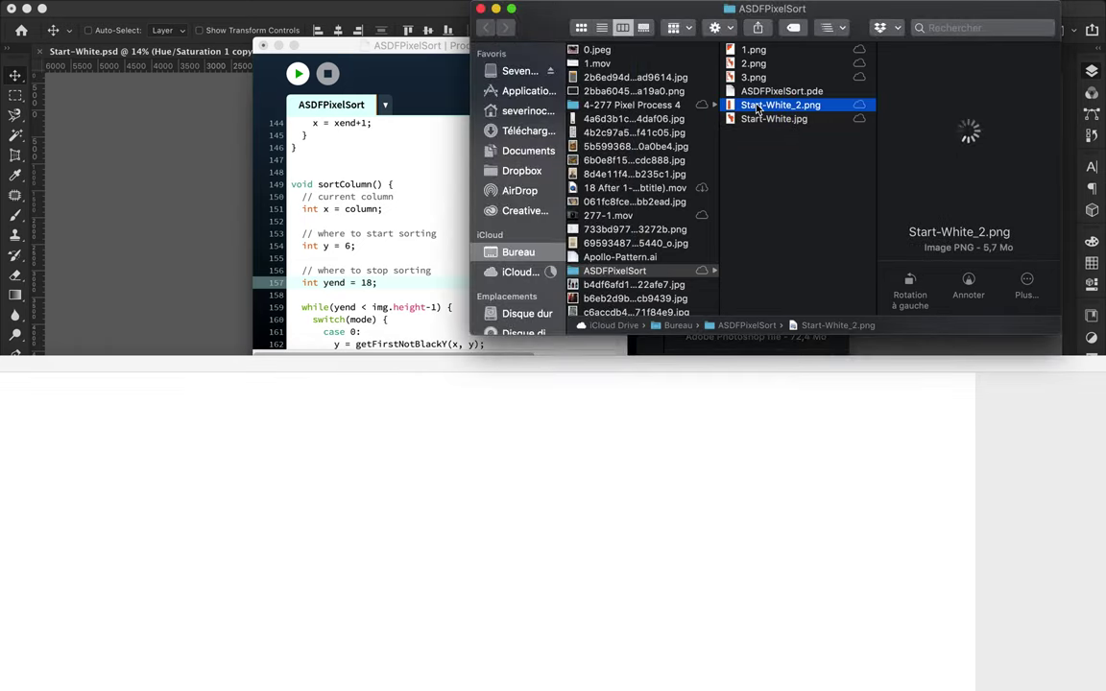
pyautogui.press('space')
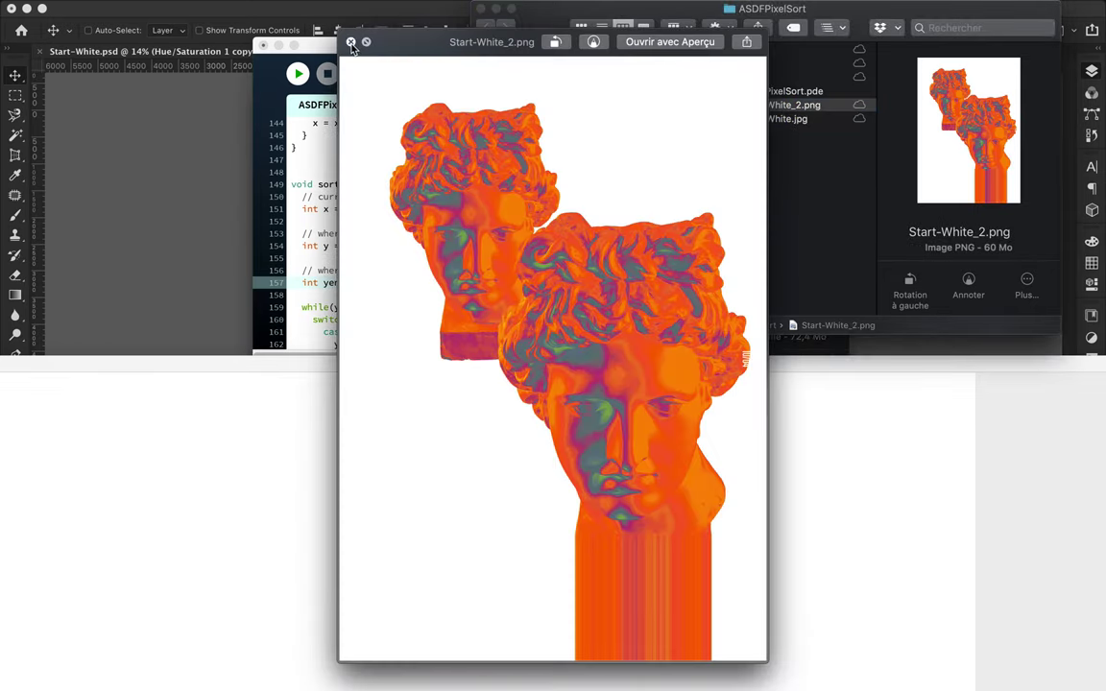
pyautogui.click(352, 43)
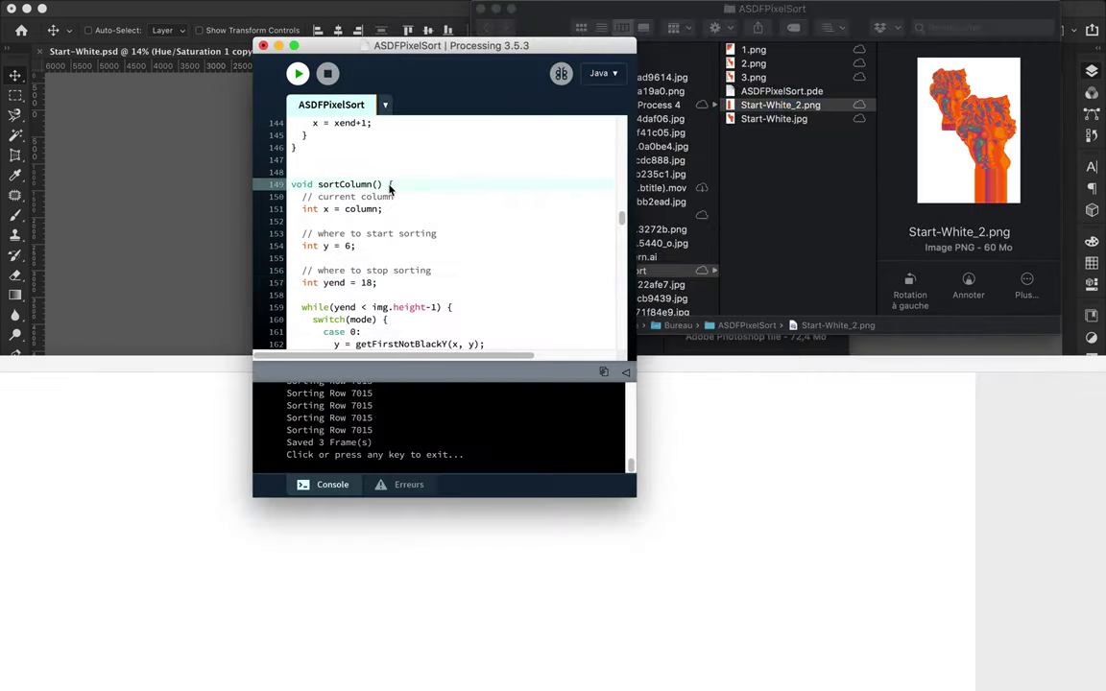
# Set mode 2, brightnessValue 30, loops 1 and row 5, then run the sketch.
pyautogui.scroll(10, 419, 204)
pyautogui.scroll(10, 419, 203)
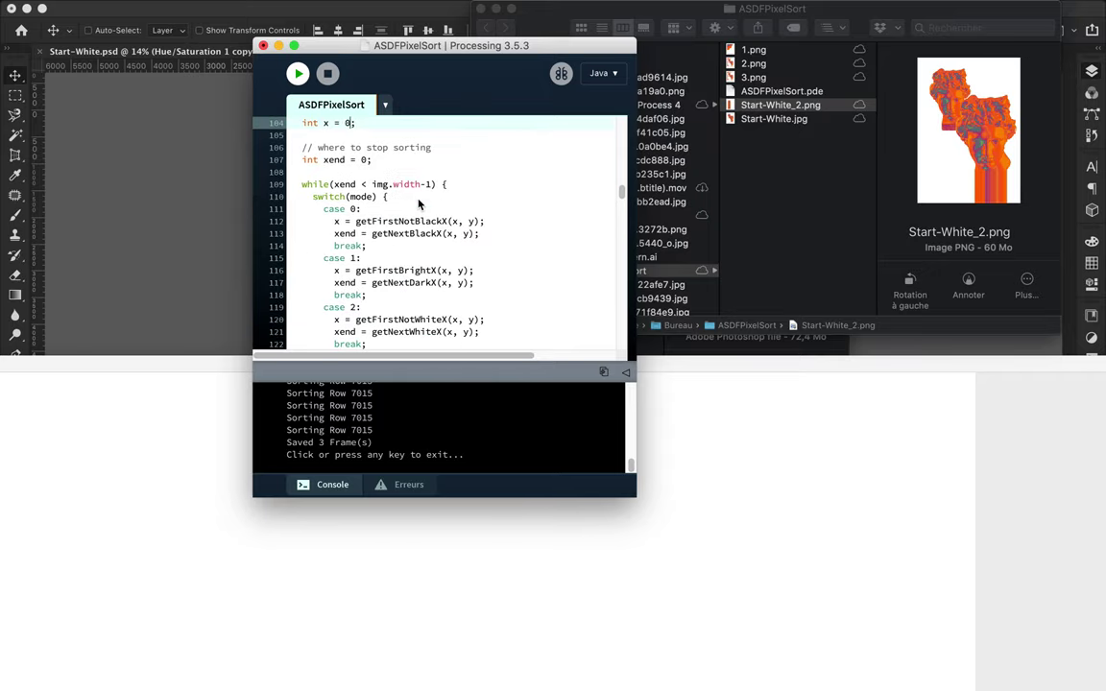
pyautogui.scroll(10, 419, 204)
pyautogui.press('super+z')
pyautogui.press('super+z')
pyautogui.press('super+z')
pyautogui.press('super+z')
pyautogui.press('super+z')
pyautogui.scroll(-2, 406, 282)
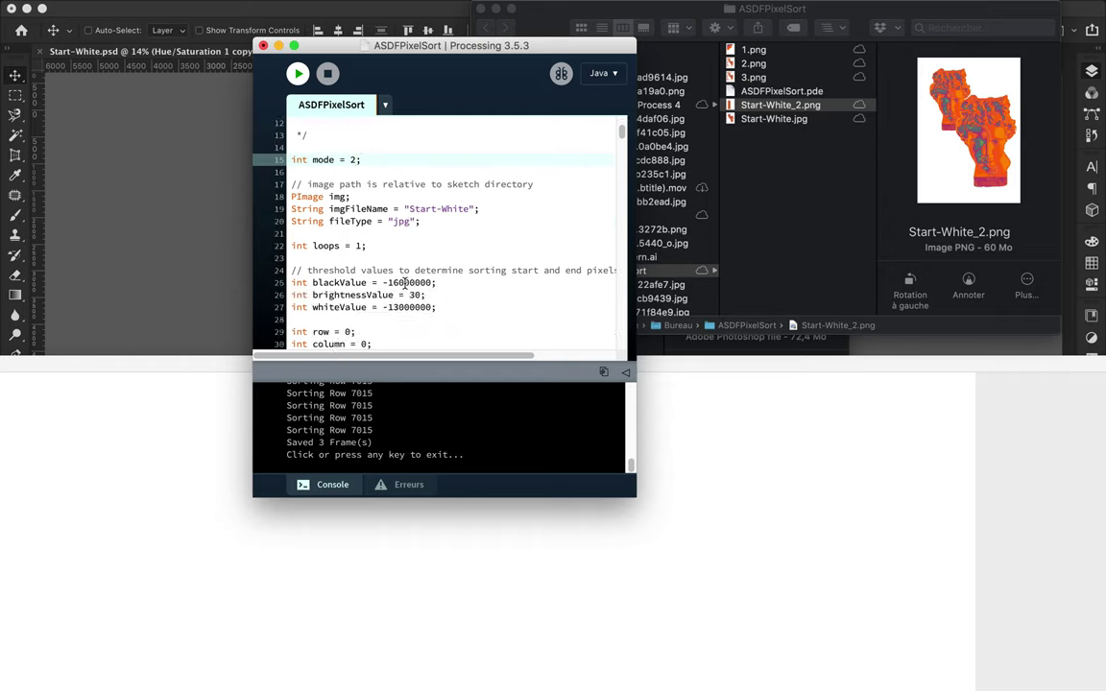
pyautogui.scroll(-3, 417, 295)
pyautogui.click(350, 233)
pyautogui.write('5')
pyautogui.click(298, 74)
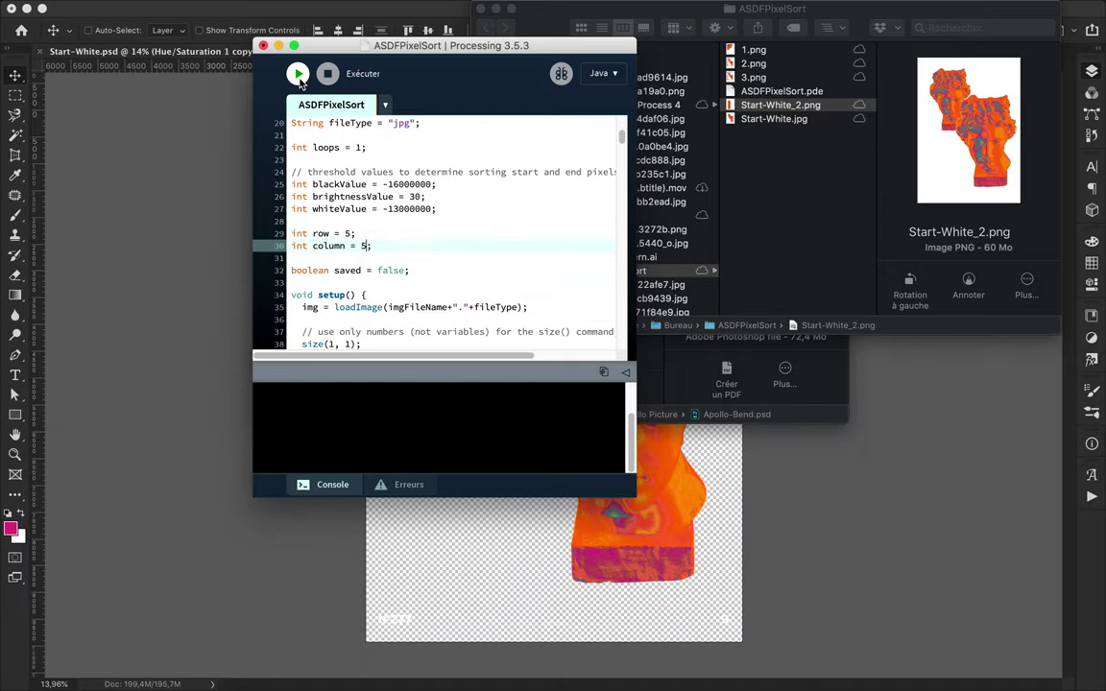
# Set column to 5, rerun the pixel sort and preview outputs 2.png and 3.png.
pyautogui.scroll(7, 379, 216)
pyautogui.click(380, 221)
pyautogui.click(299, 74)
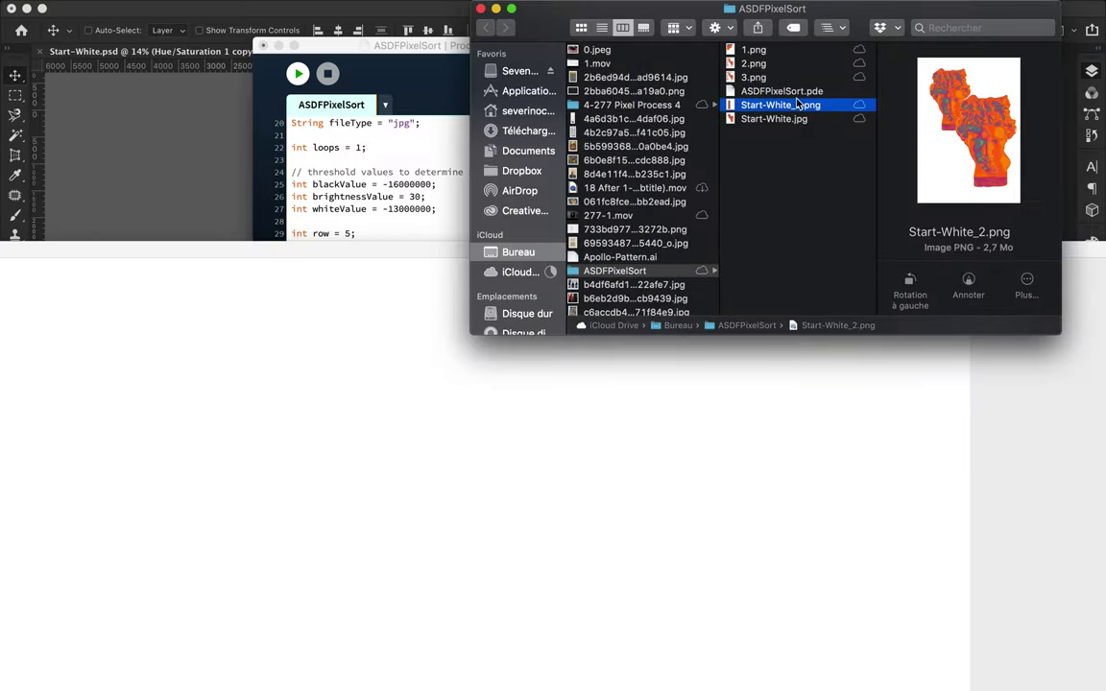
pyautogui.click(756, 64)
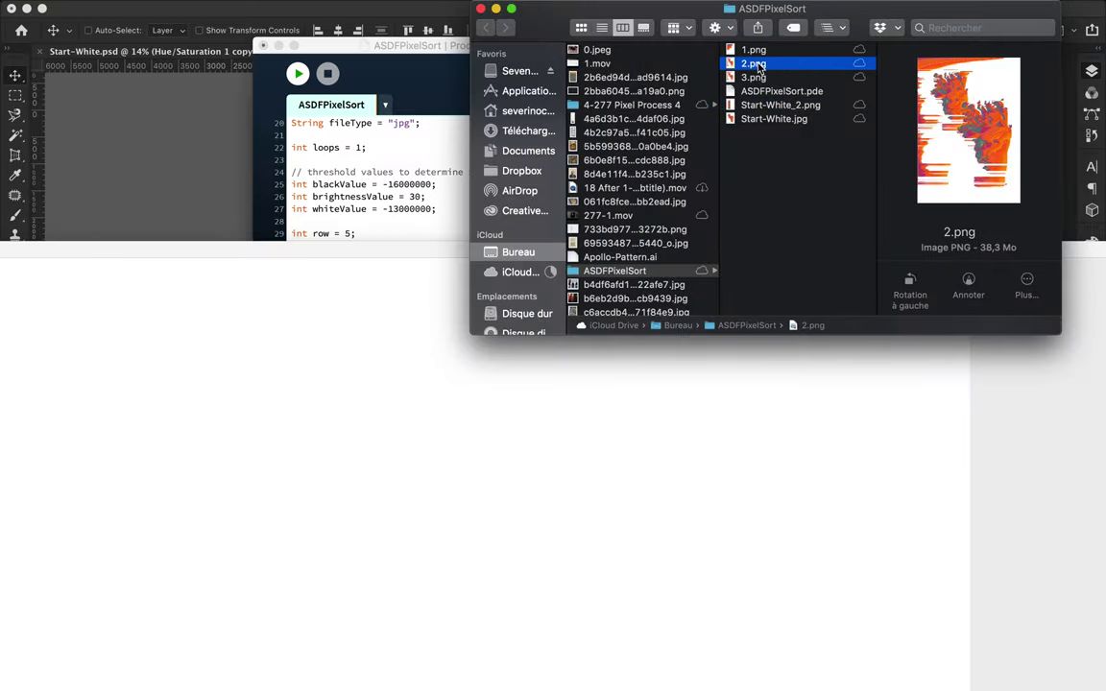
pyautogui.press('Down')
pyautogui.press('Down')
pyautogui.press('Down')
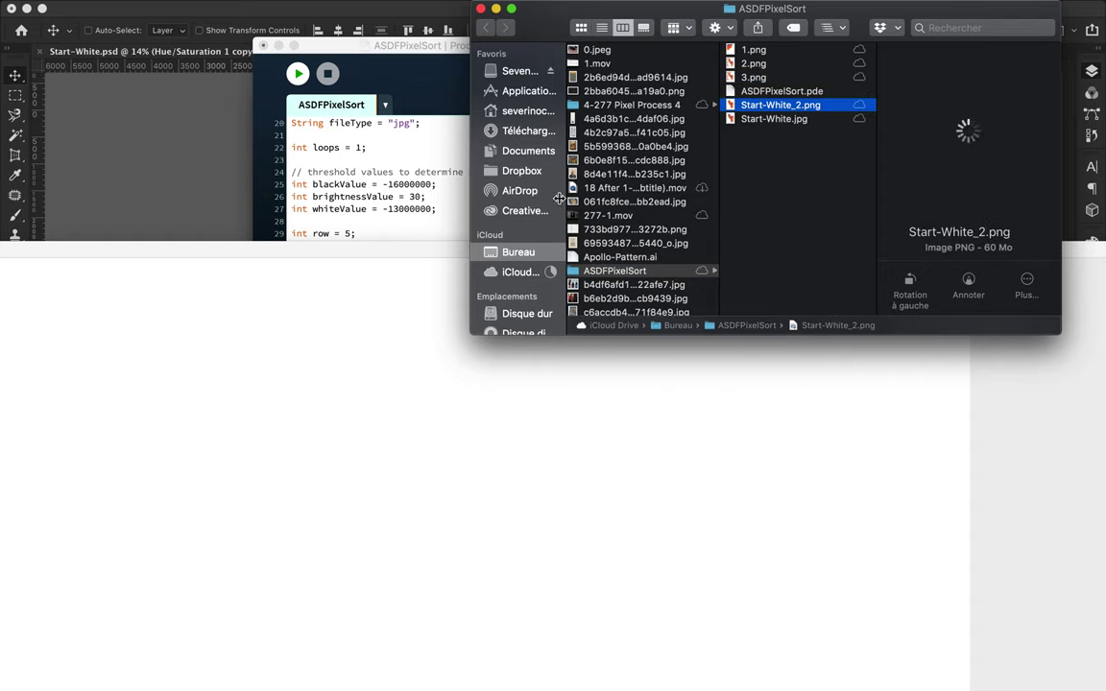
pyautogui.scroll(-2, 951, 384)
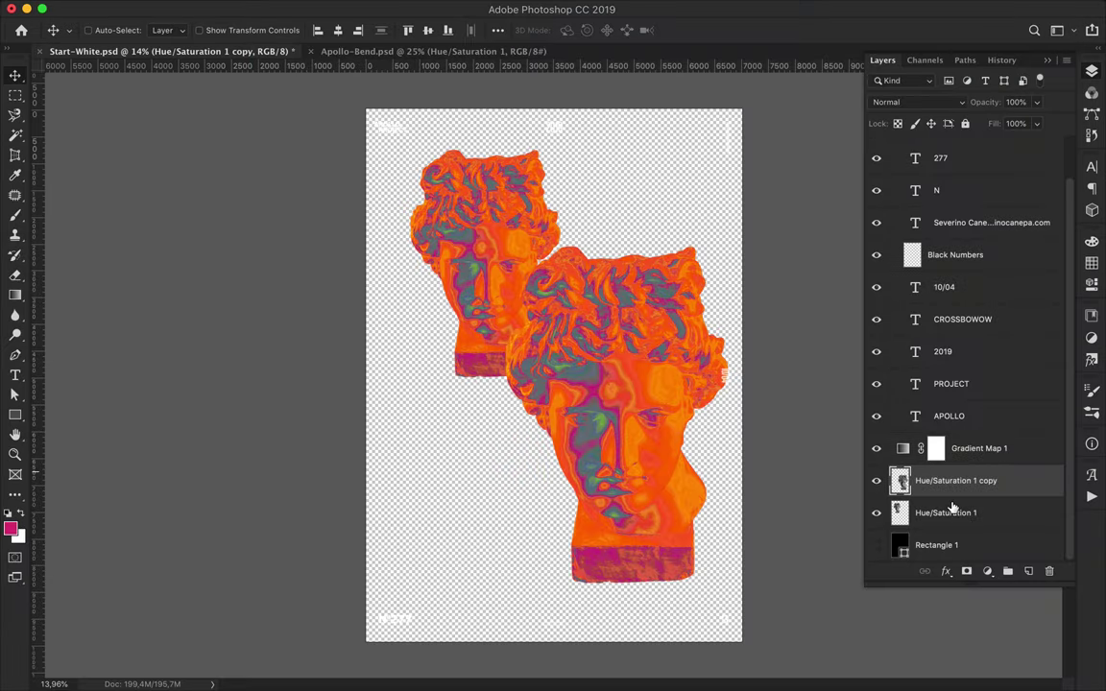
# Show Rectangle 1 and draw a yellow-filled rectangle covering the whole poster.
pyautogui.click(936, 545)
pyautogui.click(876, 546)
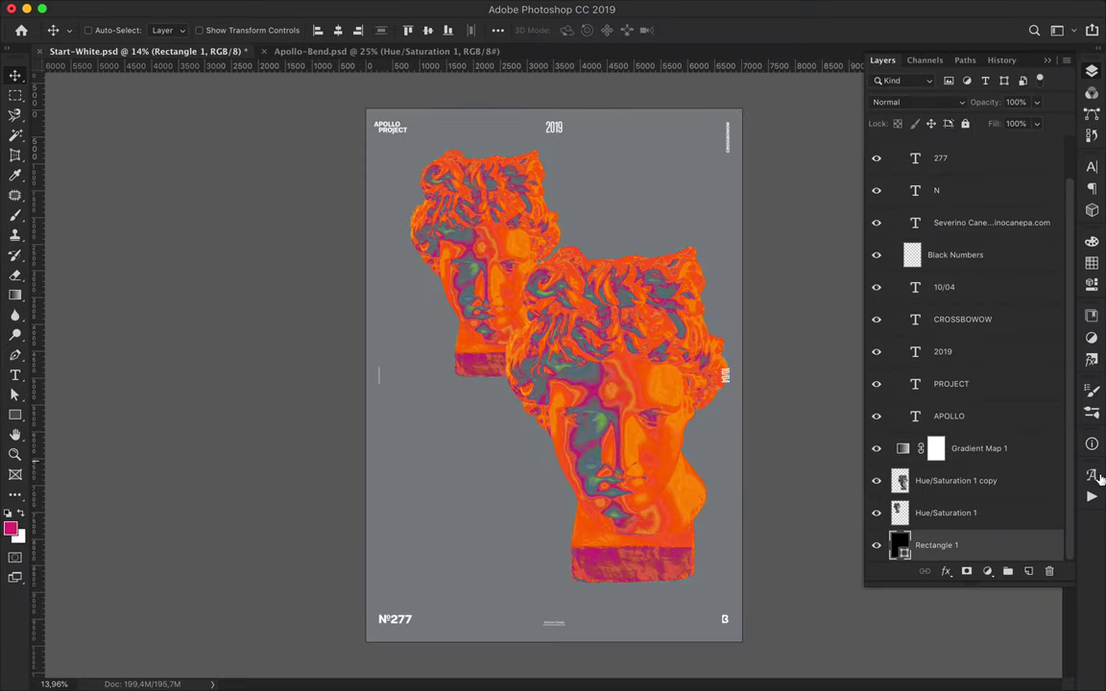
pyautogui.press('Delete')
pyautogui.press('u')
pyautogui.moveTo(359, 104)
pyautogui.mouseDown()
pyautogui.moveTo(424, 153)
pyautogui.moveTo(748, 645)
pyautogui.mouseUp()
pyautogui.press('a')
pyautogui.click(223, 32)
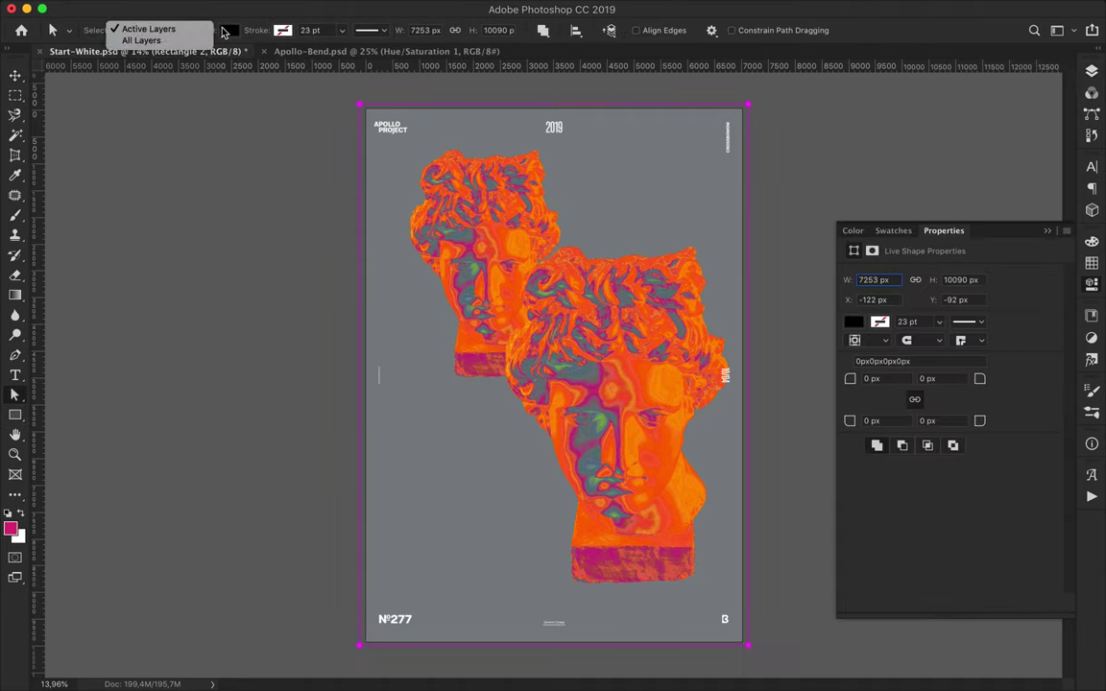
pyautogui.click(163, 149)
pyautogui.press('Return')
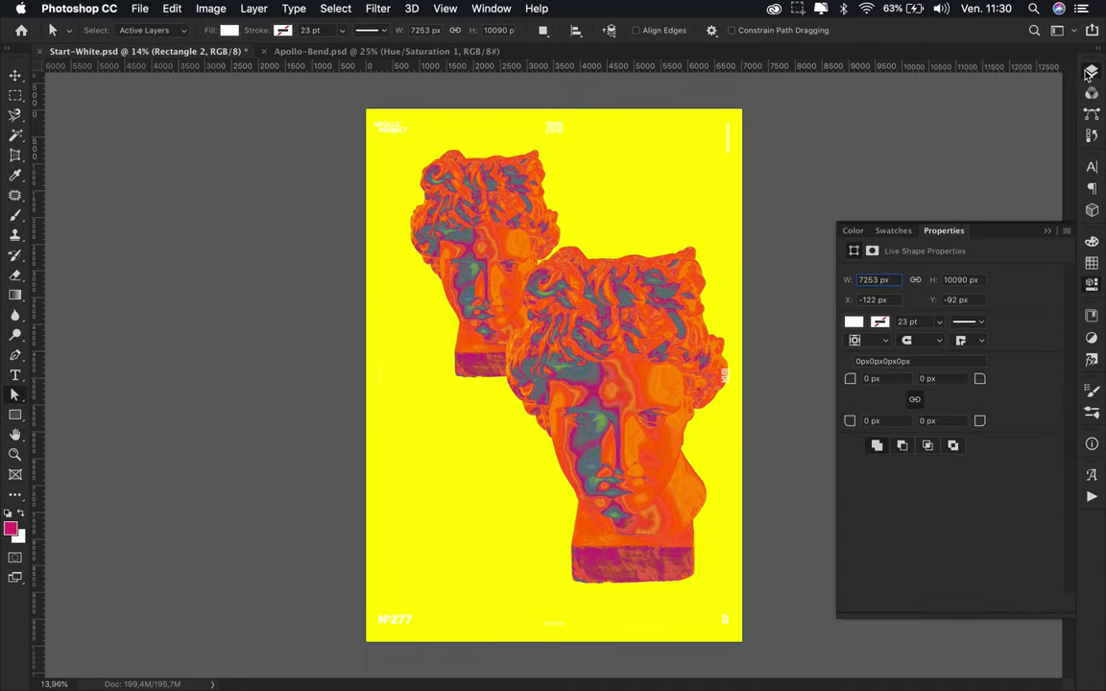
# Apply a Square Wave distortion (scale 6% by 44%) to the rectangle as a smart filter.
pyautogui.click(1090, 72)
pyautogui.click(378, 8)
pyautogui.click(624, 290)
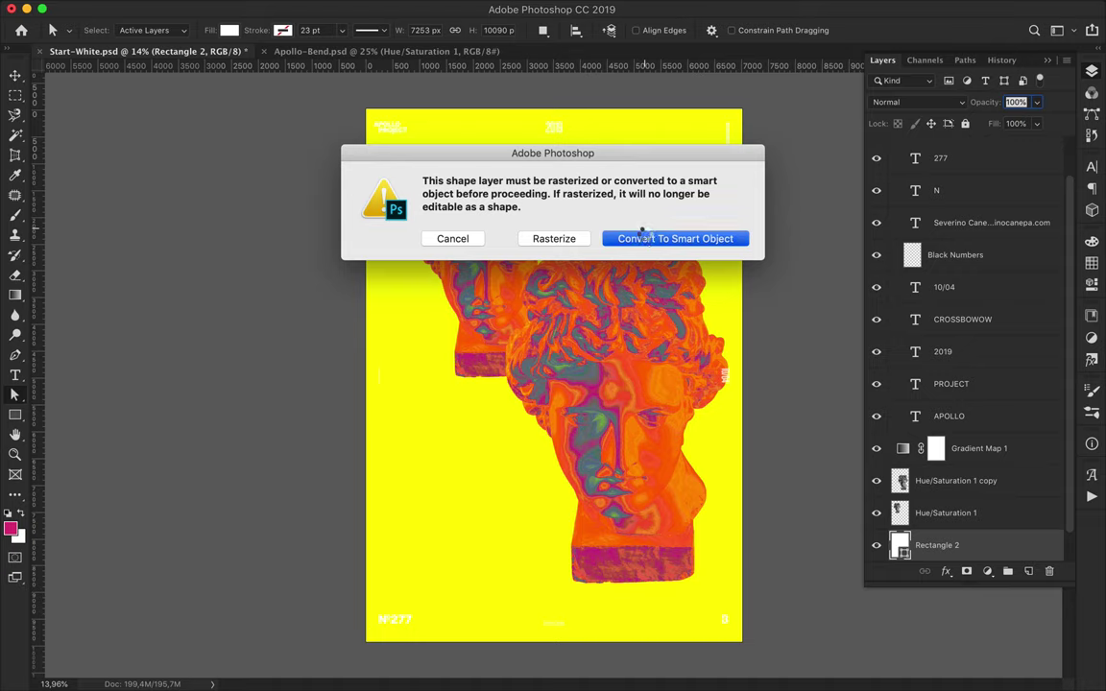
pyautogui.click(643, 236)
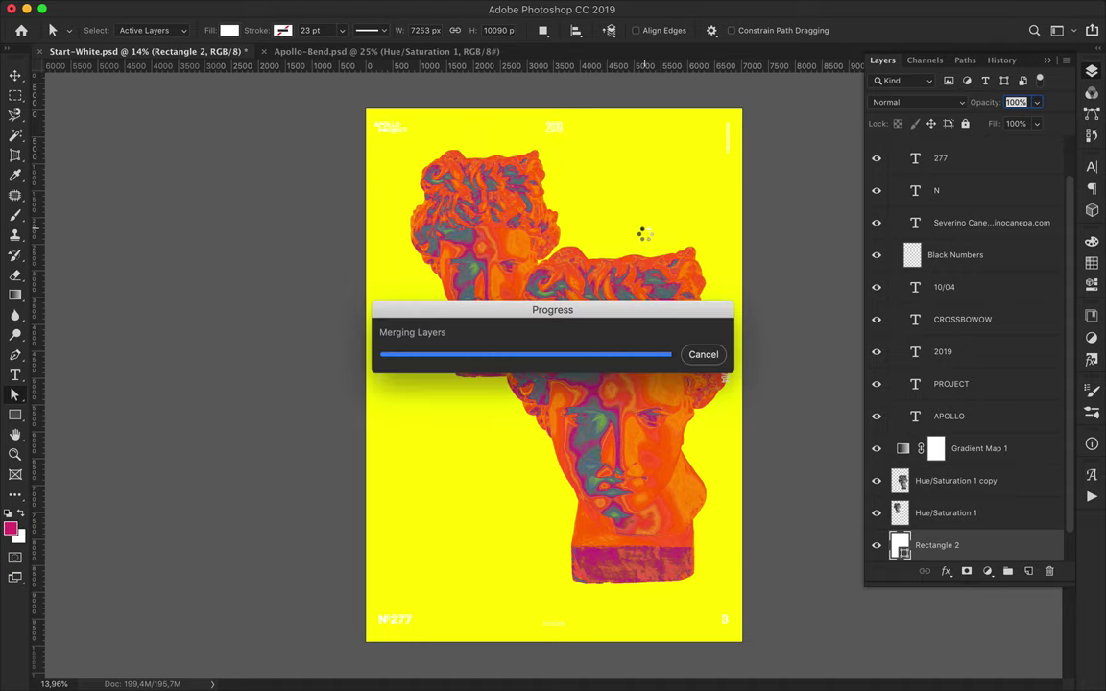
pyautogui.moveTo(682, 235); pyautogui.dragTo(833, 238)
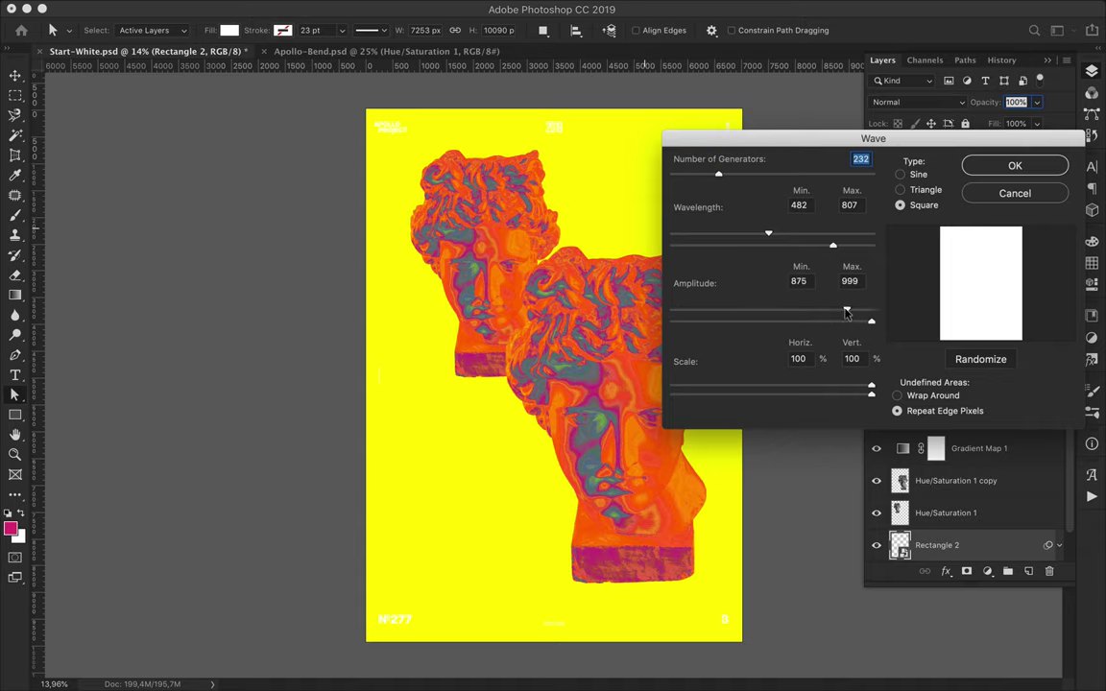
pyautogui.click(1018, 166)
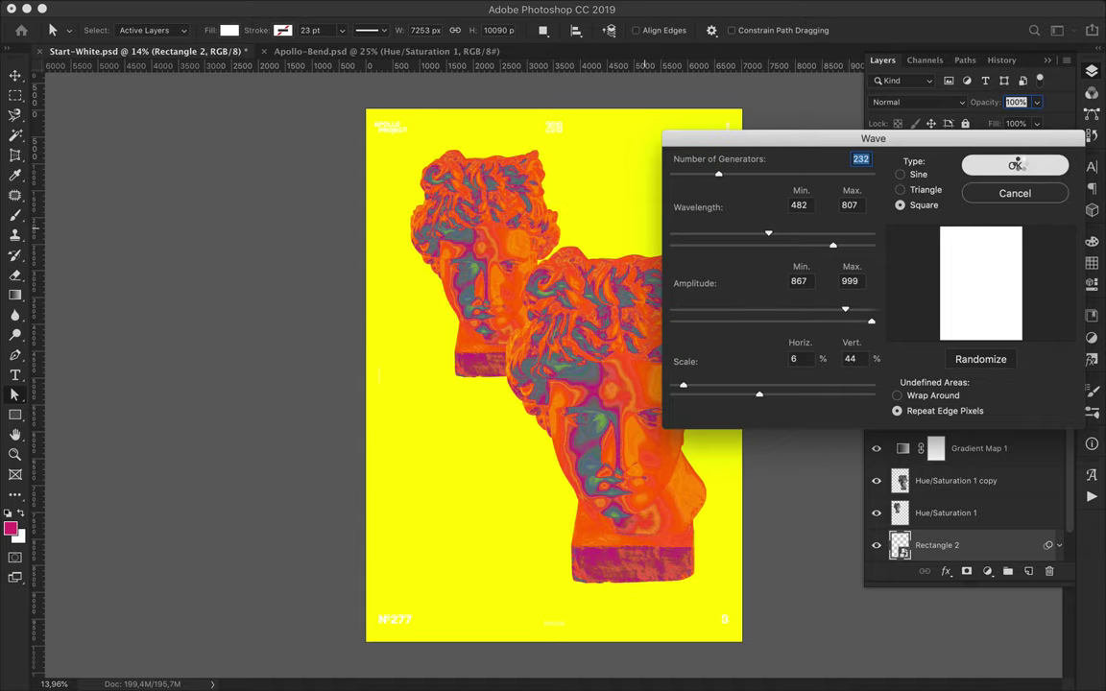
pyautogui.click(632, 661)
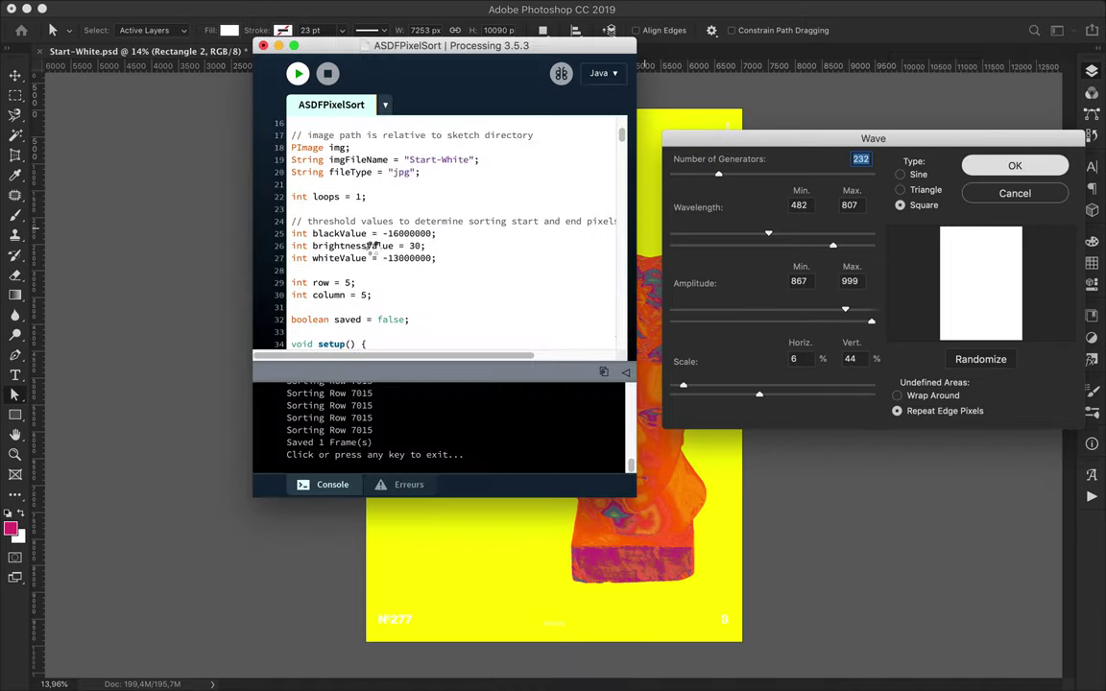
pyautogui.click(232, 238)
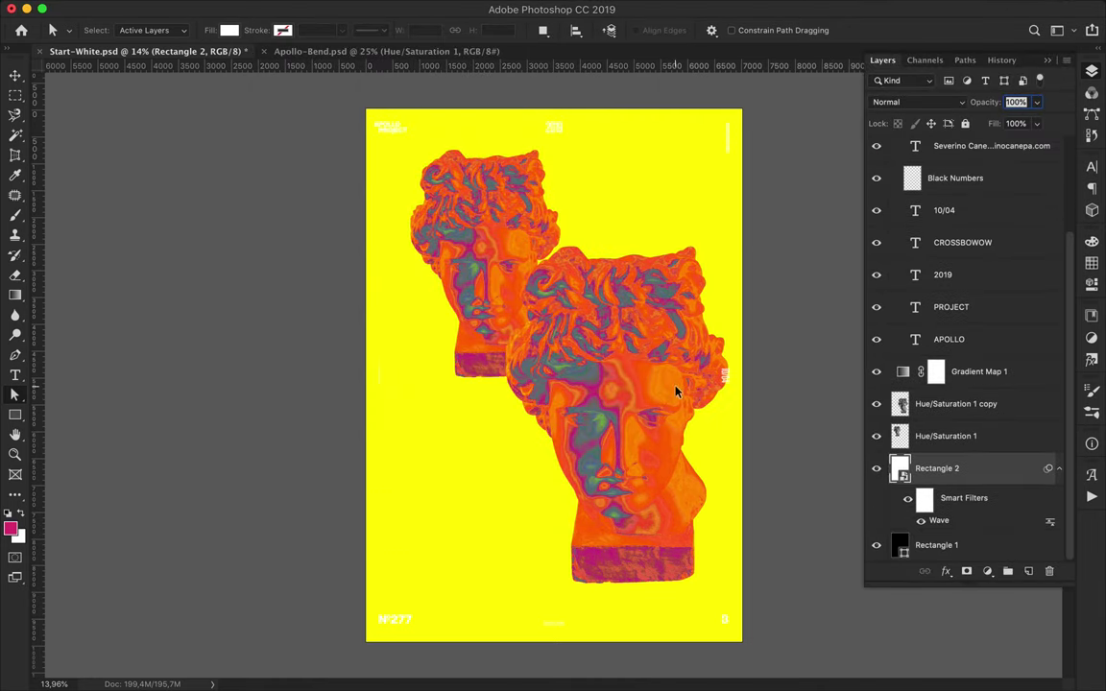
# Scale the waved yellow rectangle down to 75%.
pyautogui.hotkey('ctrl', 't')
pyautogui.moveTo(728, 108); pyautogui.dragTo(709, 157)
pyautogui.moveTo(358, 644); pyautogui.dragTo(415, 567)
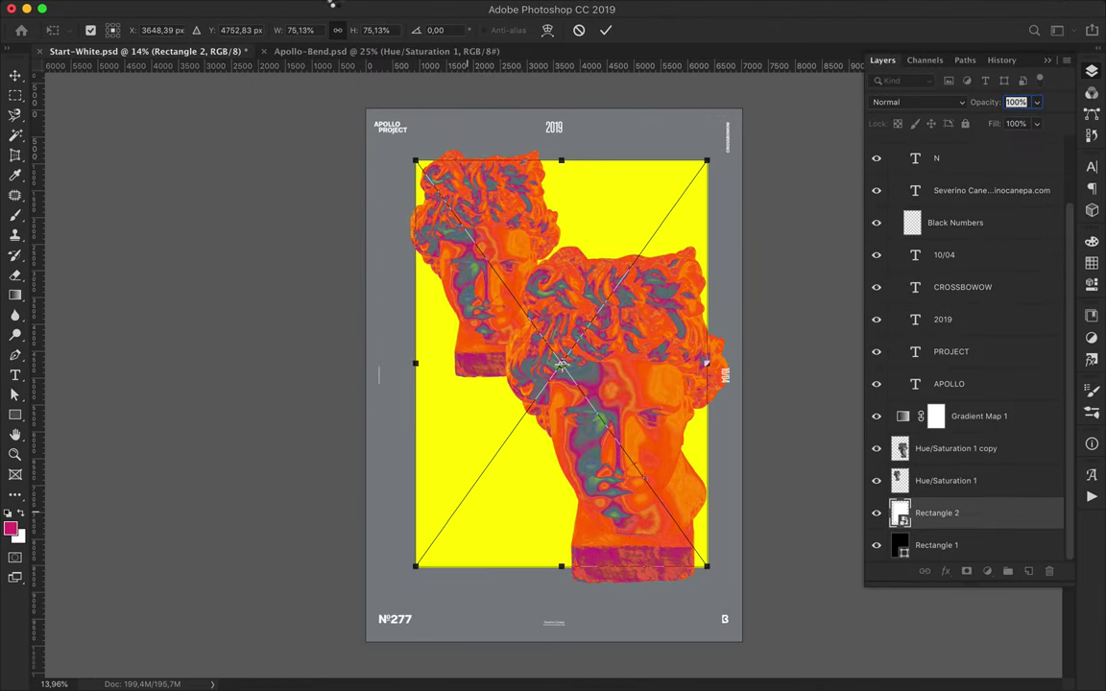
pyautogui.press('Return')
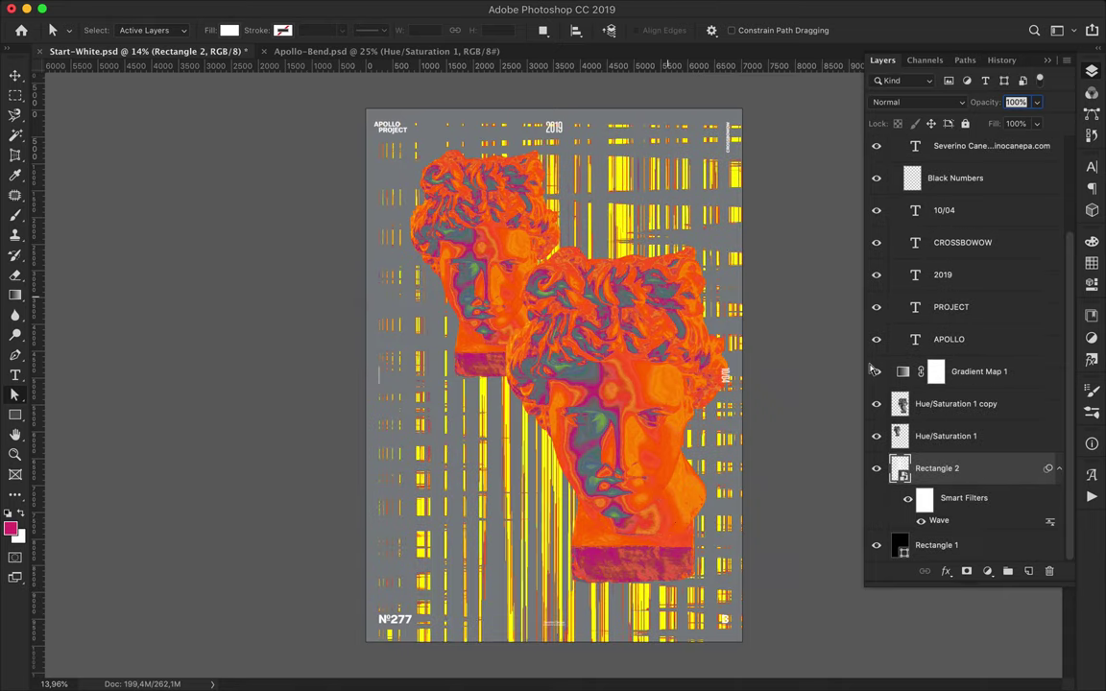
# Rerun the pixel sort sketch and preview the new Start-White_2.png.
pyautogui.hotkey('shift', 'Tab')
pyautogui.press('Return')
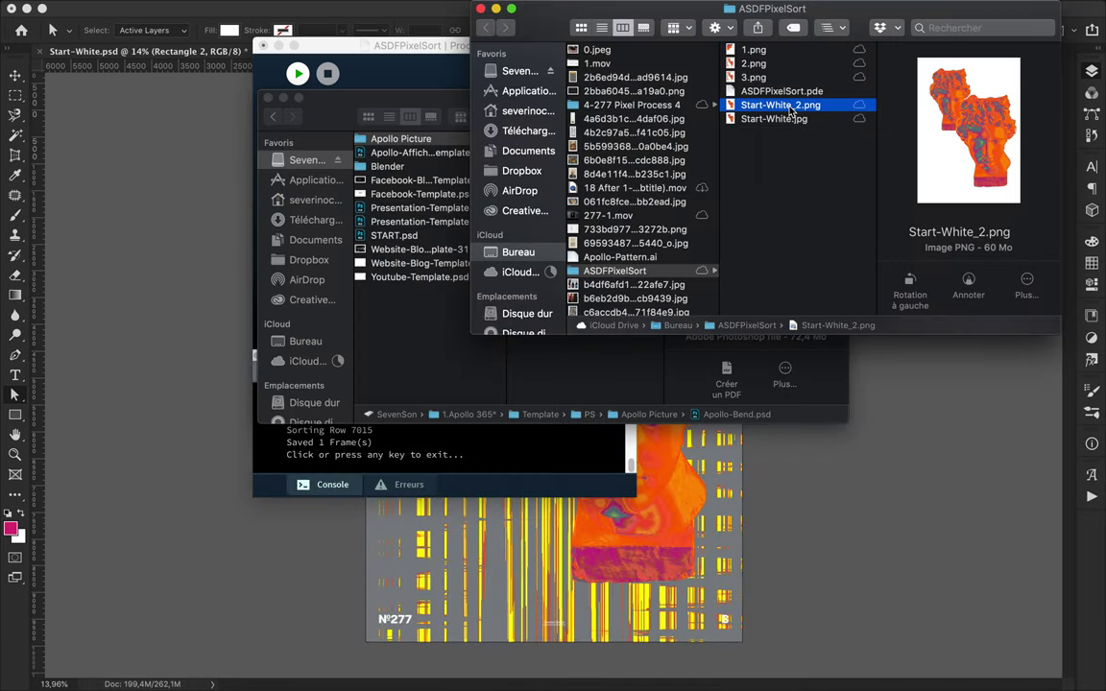
pyautogui.press('space')
pyautogui.press('space')
pyautogui.click(298, 110)
# Duplicate the APOLLO and PROJECT title layers and hide the original text group.
pyautogui.click(234, 159)
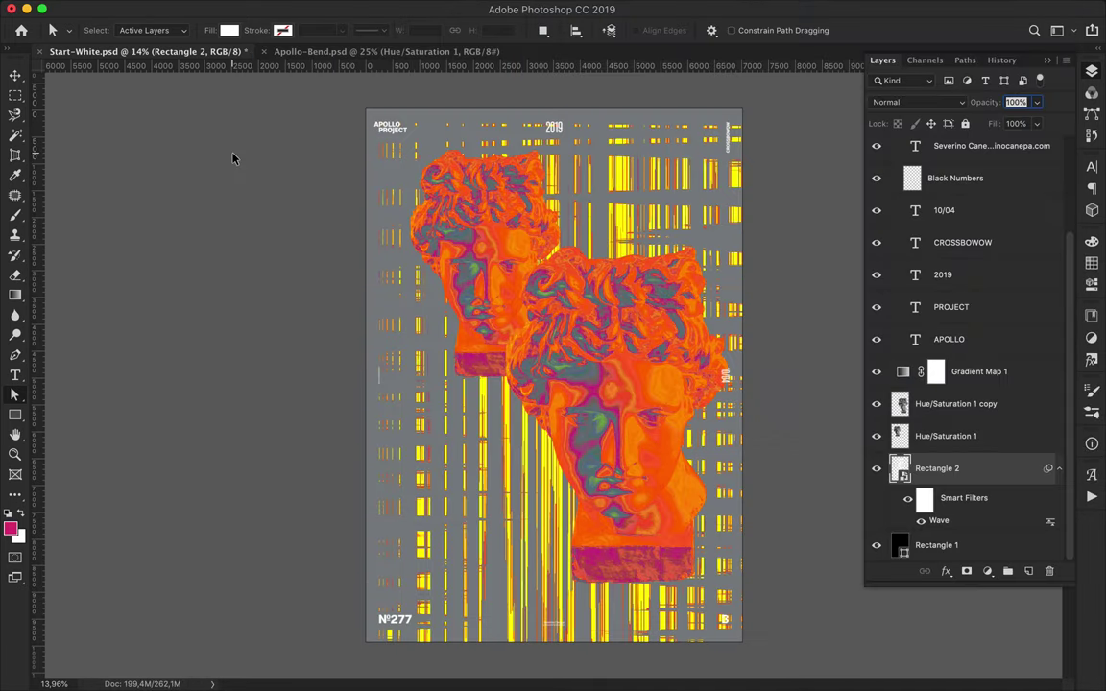
pyautogui.click(893, 144)
pyautogui.click(951, 324)
pyautogui.keyDown('shift'); pyautogui.click(948, 363); pyautogui.keyUp('shift')
pyautogui.moveTo(949, 363); pyautogui.dragTo(948, 419)
pyautogui.scroll(5, 960, 288)
pyautogui.click(936, 145)
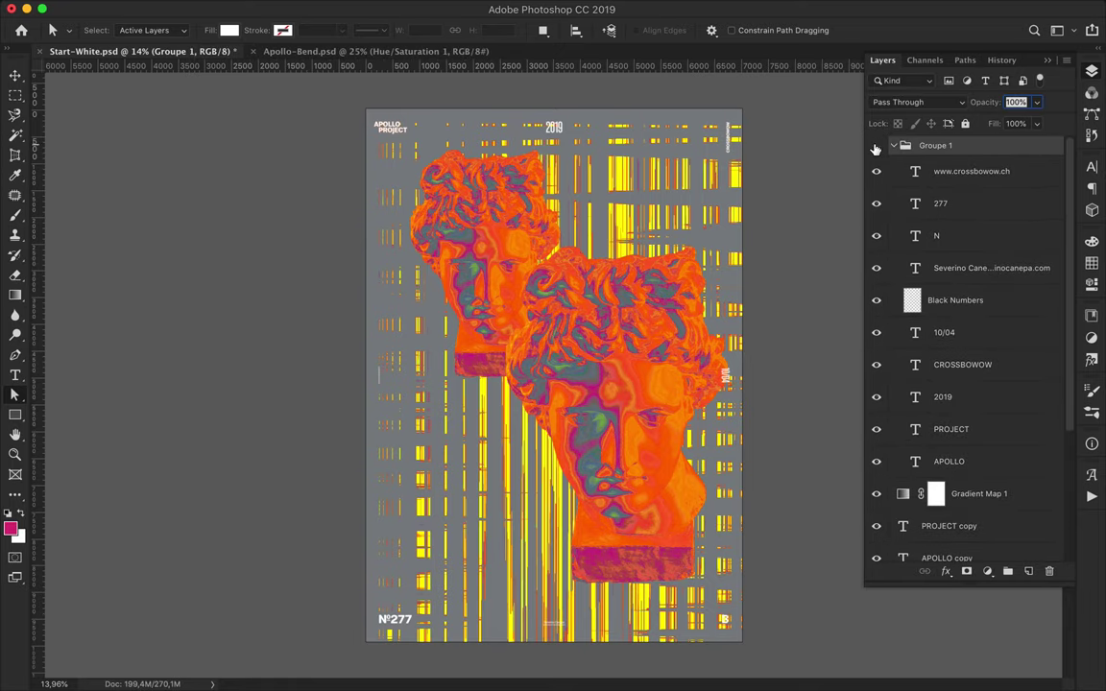
# Select the APOLLO copy and PROJECT copy layers and scale them up across the upper poster.
pyautogui.press('v')
pyautogui.moveTo(384, 91); pyautogui.dragTo(469, 397)
pyautogui.click(950, 429)
pyautogui.keyDown('shift'); pyautogui.click(949, 461); pyautogui.keyUp('shift')
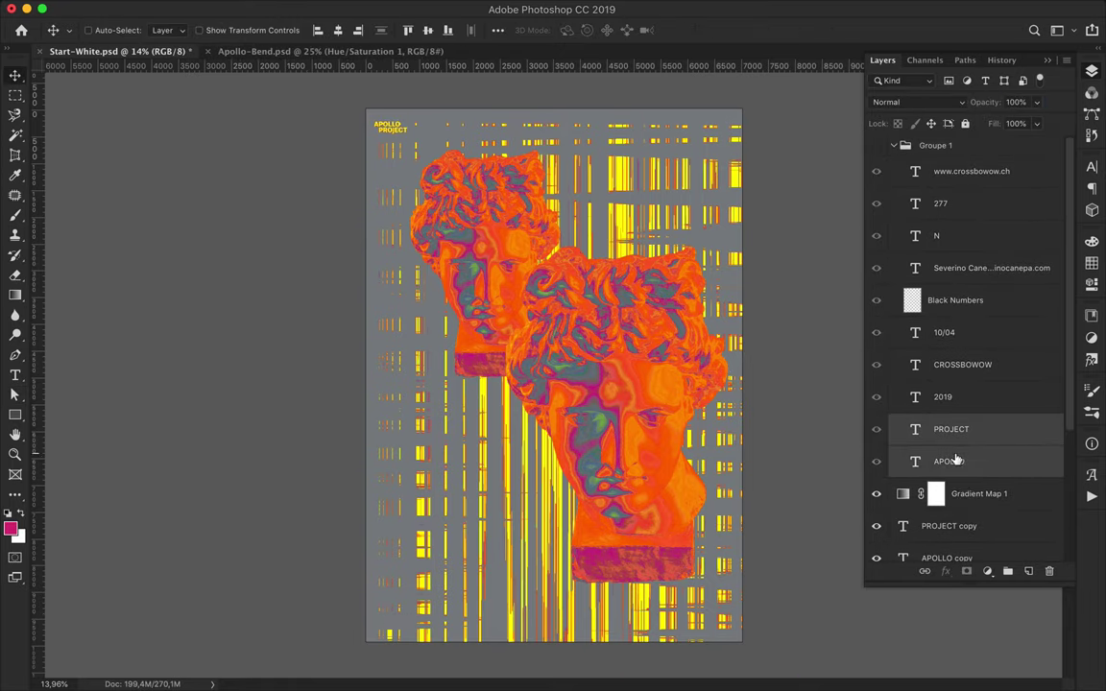
pyautogui.scroll(-4, 949, 283)
pyautogui.click(944, 348)
pyautogui.keyDown('shift'); pyautogui.click(947, 377); pyautogui.keyUp('shift')
pyautogui.hotkey('ctrl', 't')
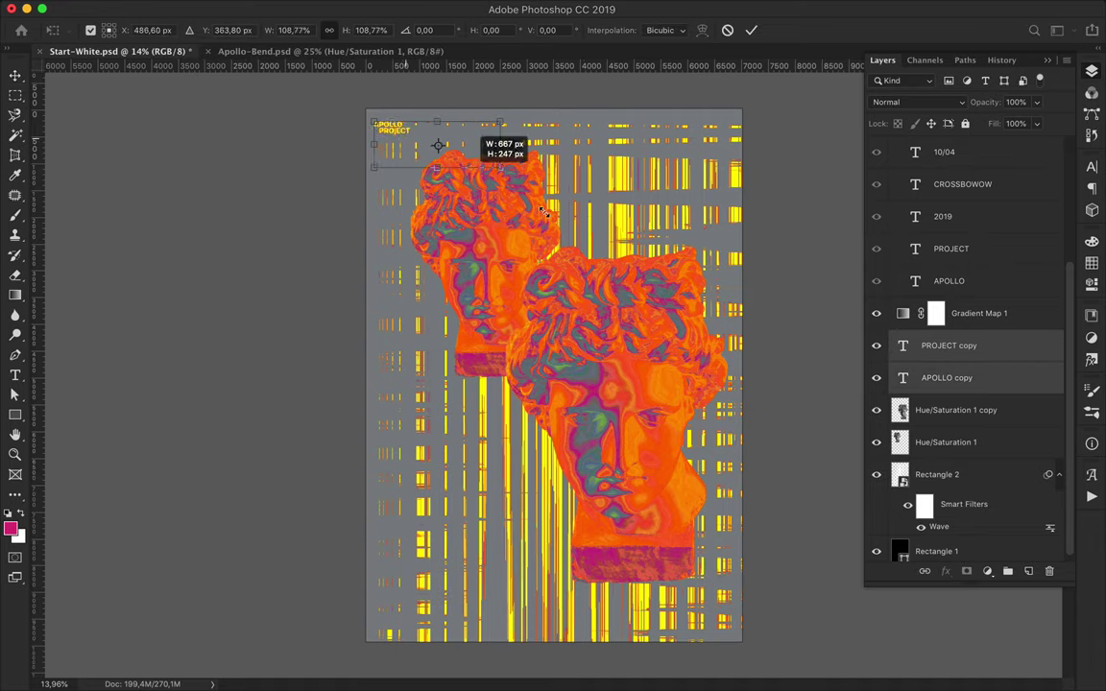
pyautogui.moveTo(408, 135); pyautogui.dragTo(636, 217)
pyautogui.press('Return')
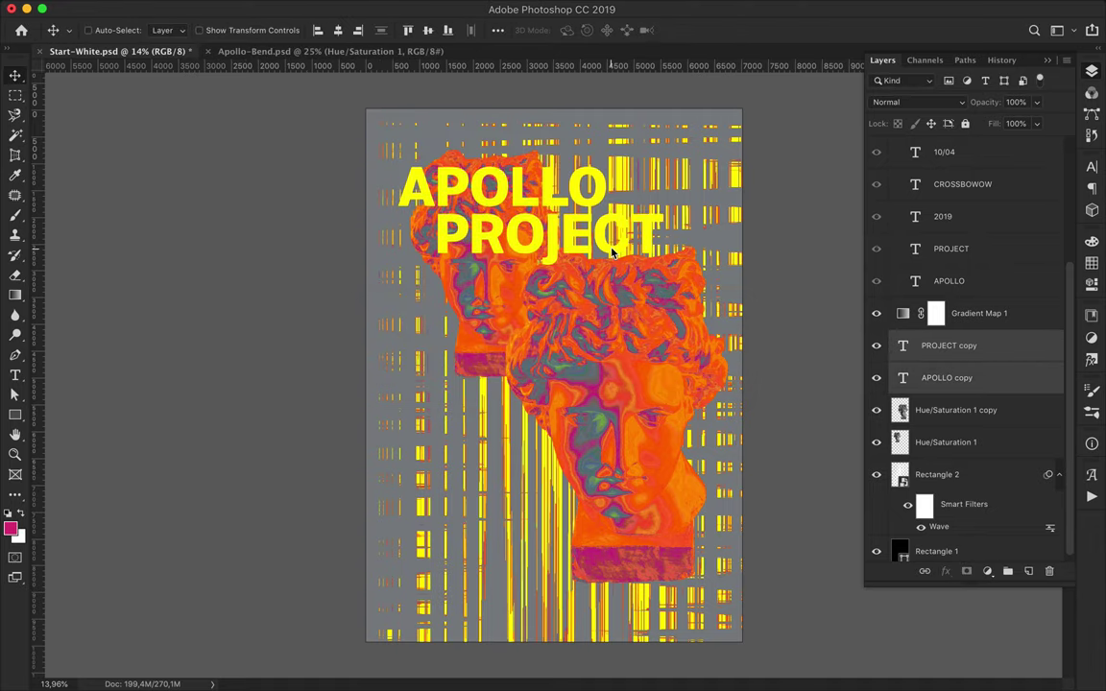
# Set the title text colour to grey 806f6f.
pyautogui.press('t')
pyautogui.click(574, 30)
pyautogui.moveTo(494, 245); pyautogui.dragTo(431, 286)
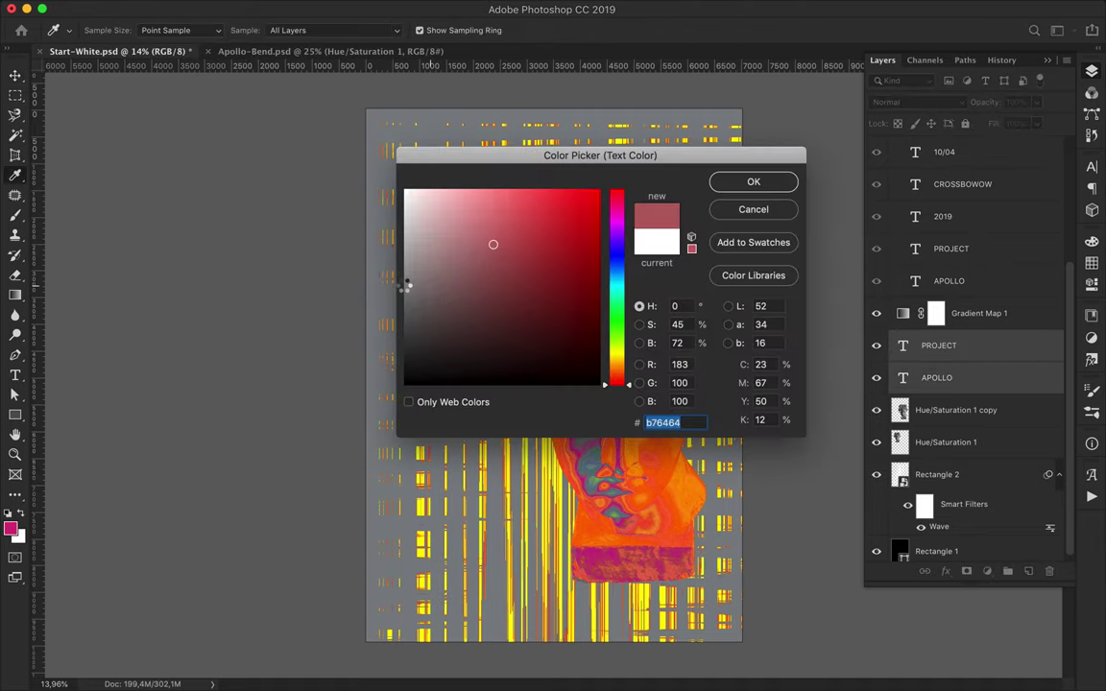
# Set the title text colour to a grey sampled from the poster background.
pyautogui.click(754, 181)
pyautogui.click(623, 39)
pyautogui.moveTo(537, 291); pyautogui.dragTo(592, 310)
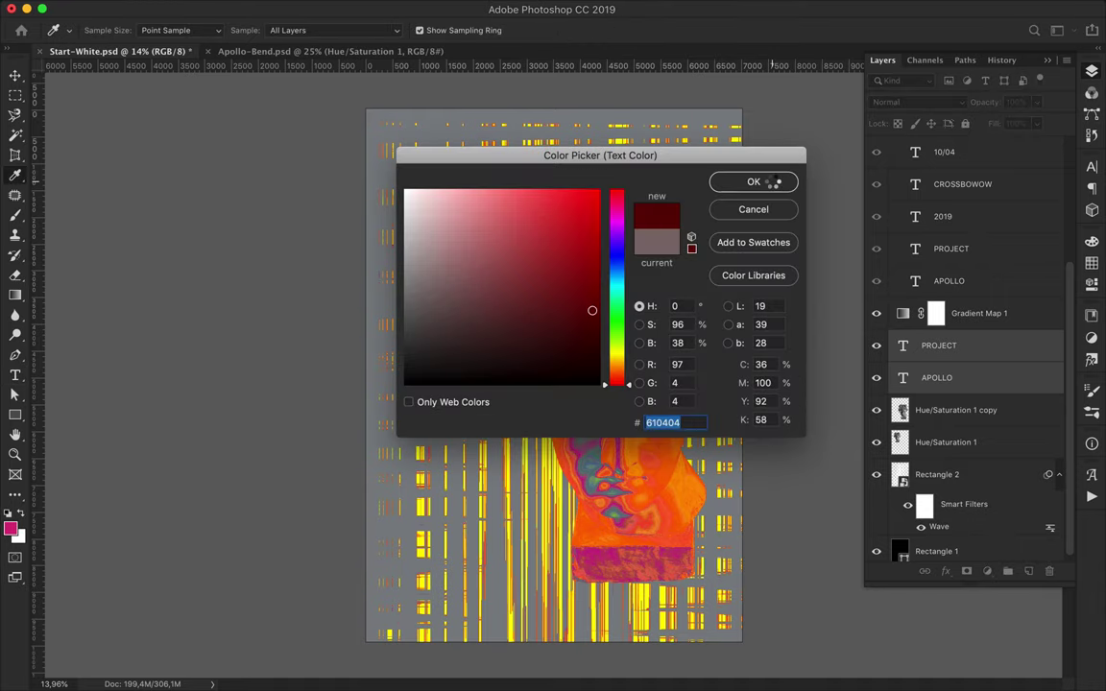
pyautogui.click(777, 181)
pyautogui.click(631, 40)
pyautogui.click(396, 274)
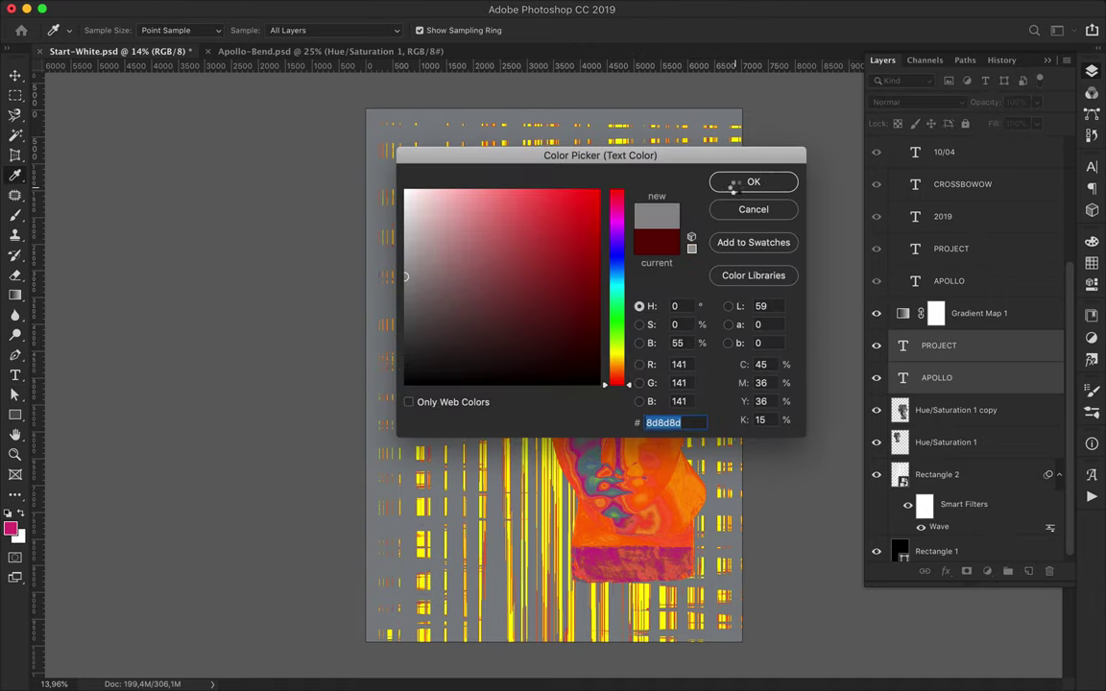
pyautogui.click(754, 181)
# Add a gradient overlay to the title and rotate it vertically along the left edge.
pyautogui.press('v')
pyautogui.doubleClick(913, 371)
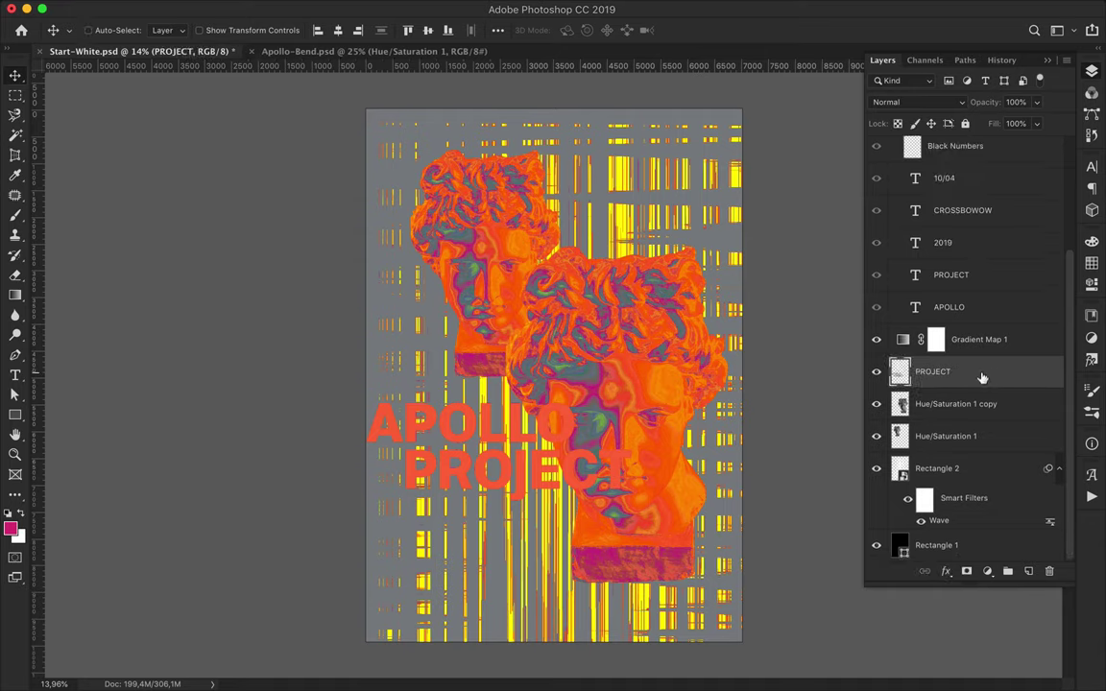
pyautogui.click(564, 311)
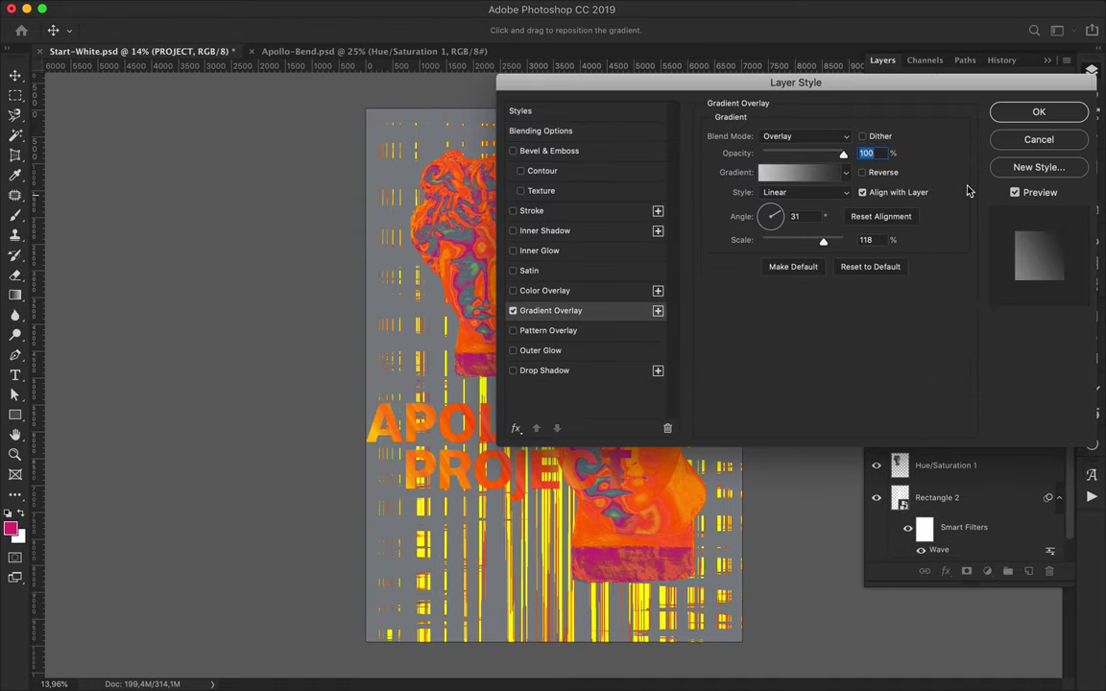
pyautogui.press('Return')
pyautogui.hotkey('ctrl', 't')
pyautogui.moveTo(384, 403); pyautogui.dragTo(382, 276)
pyautogui.moveTo(423, 365)
pyautogui.mouseDown()
pyautogui.moveTo(471, 438)
pyautogui.moveTo(463, 423)
pyautogui.mouseUp()
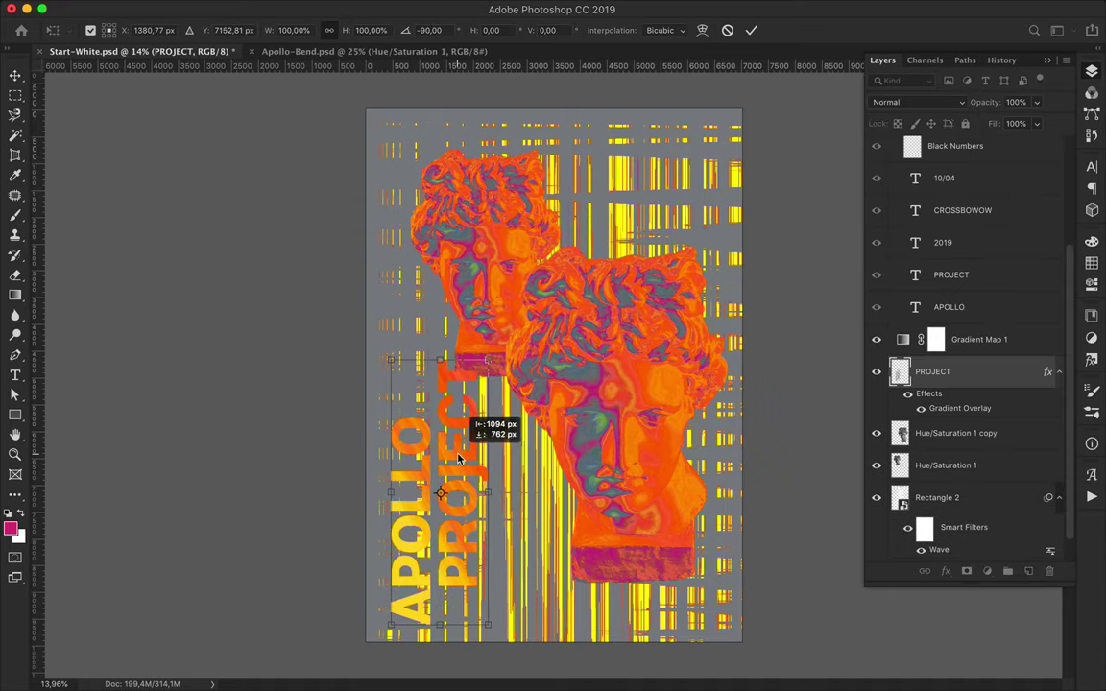
pyautogui.press('Return')
# Save a JPEG copy as Start-White.jpg in ASDFPixelSort, replacing the existing file.
pyautogui.hotkey('ctrl', 'shift', 's')
pyautogui.click(677, 520)
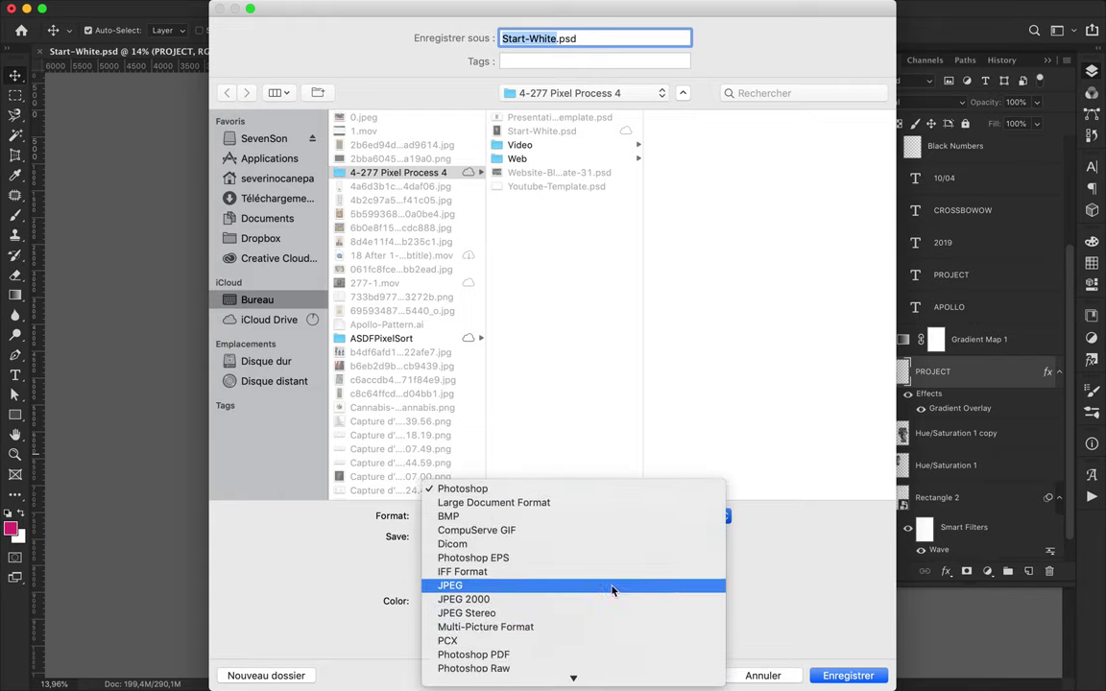
pyautogui.click(615, 587)
pyautogui.click(408, 338)
pyautogui.click(848, 675)
pyautogui.click(657, 106)
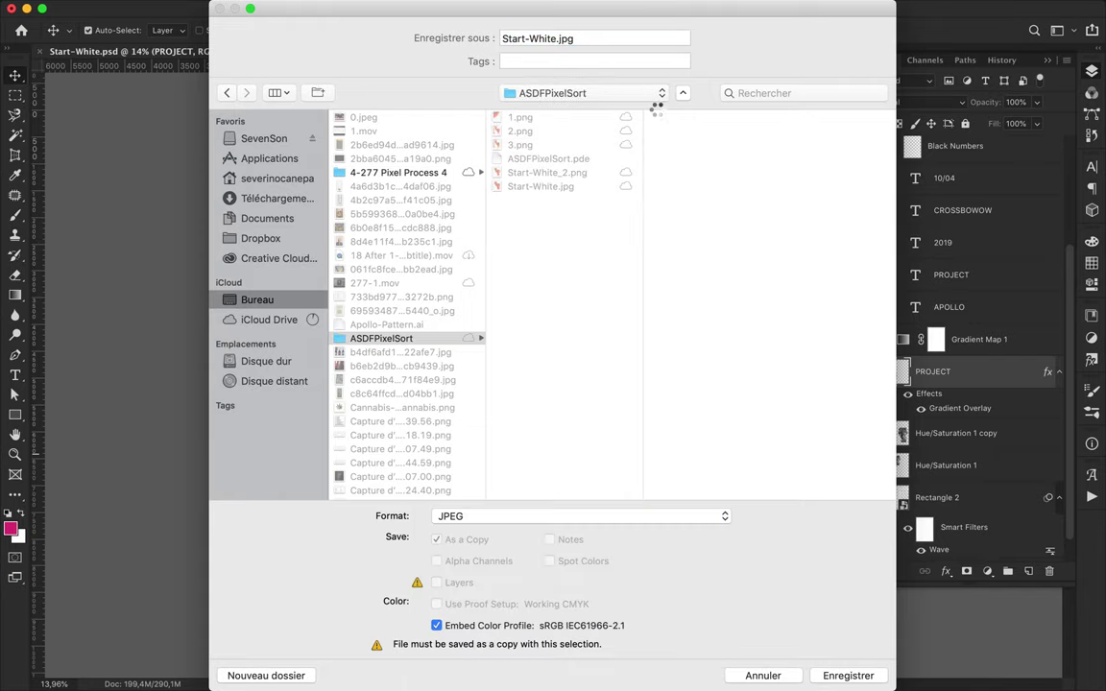
pyautogui.press('Return')
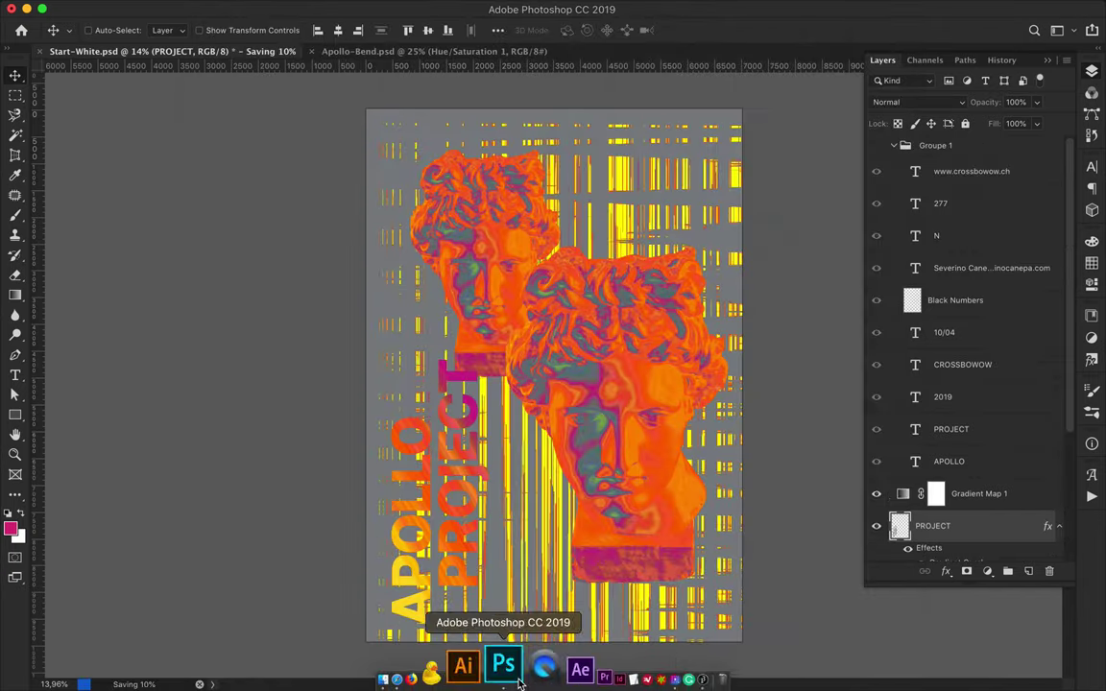
# Bring the pixel-sort sketch forward and stop its previous run.
pyautogui.click(485, 661)
pyautogui.click(327, 75)
pyautogui.scroll(5, 425, 198)
pyautogui.scroll(-2, 424, 197)
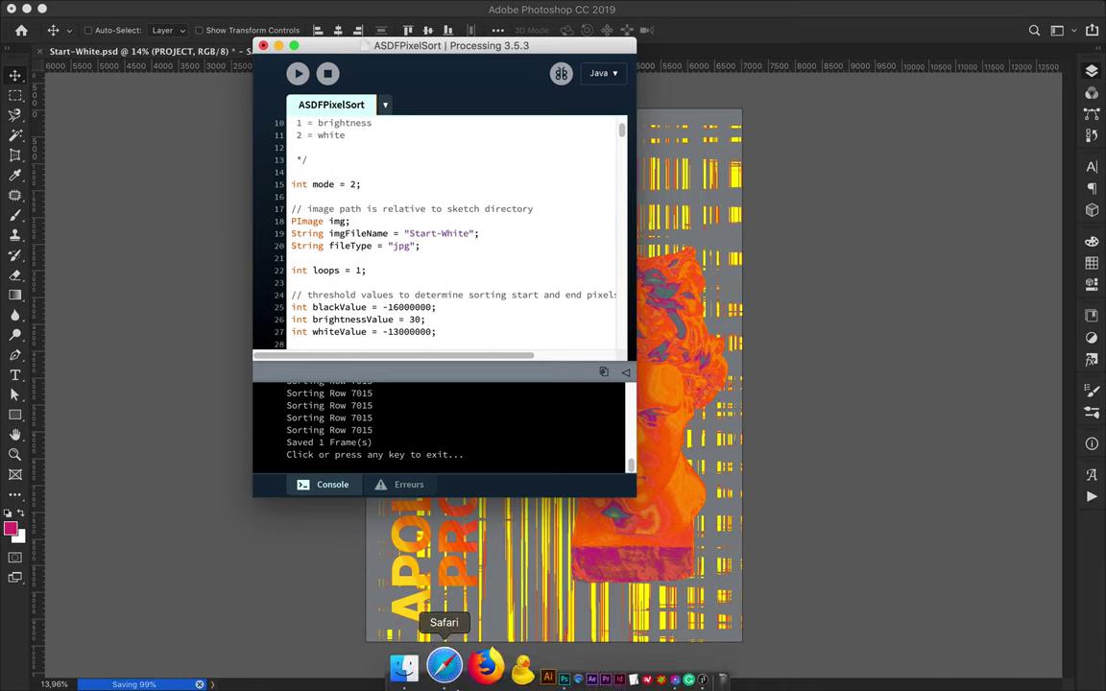
# Run the pixel-sort sketch on the freshly saved Start-White.jpg.
pyautogui.click(403, 663)
pyautogui.click(805, 119)
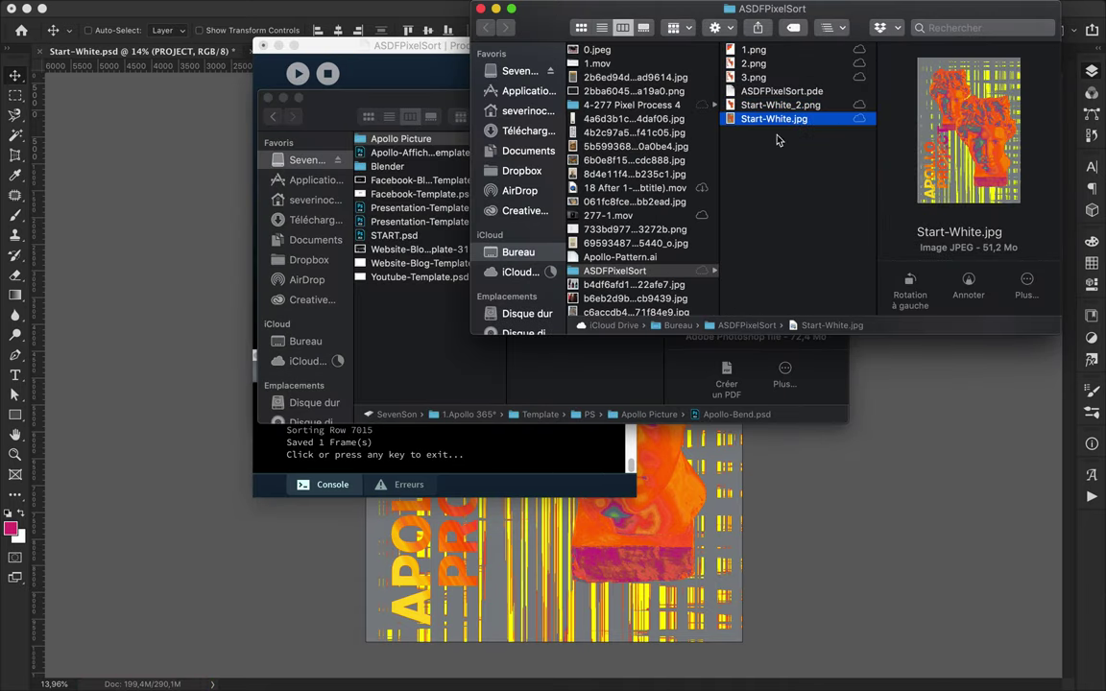
pyautogui.click(403, 45)
pyautogui.click(351, 234)
pyautogui.click(296, 74)
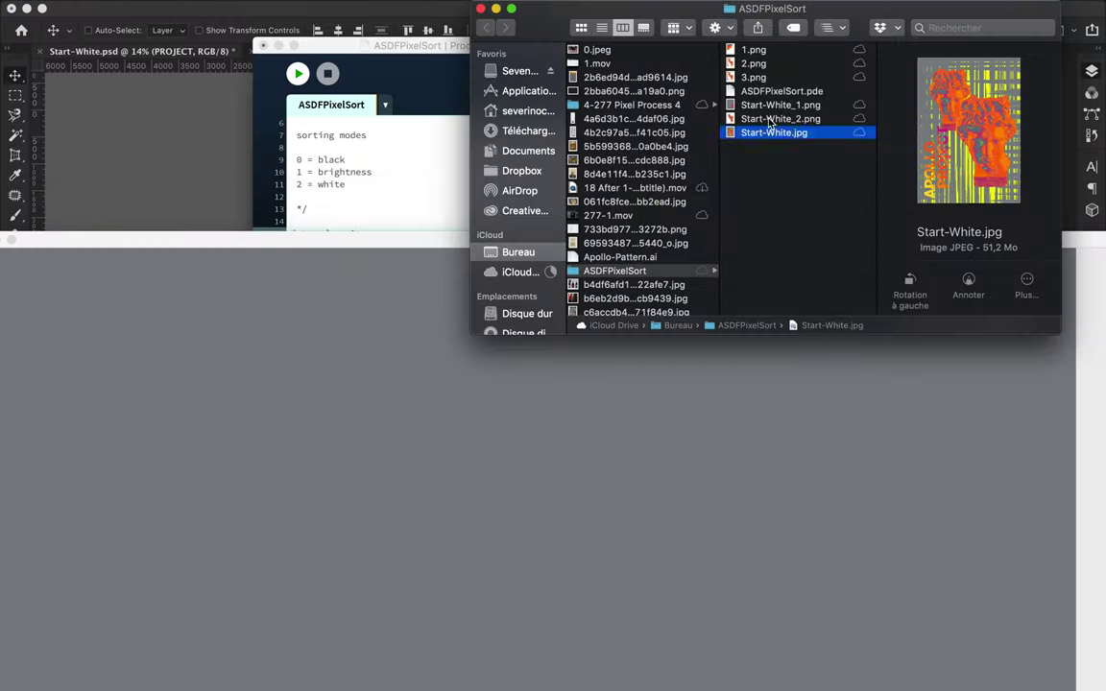
# Review the Start-White_1.png and Start-White_2.png outputs, previewing Start-White_1.png full size.
pyautogui.click(769, 119)
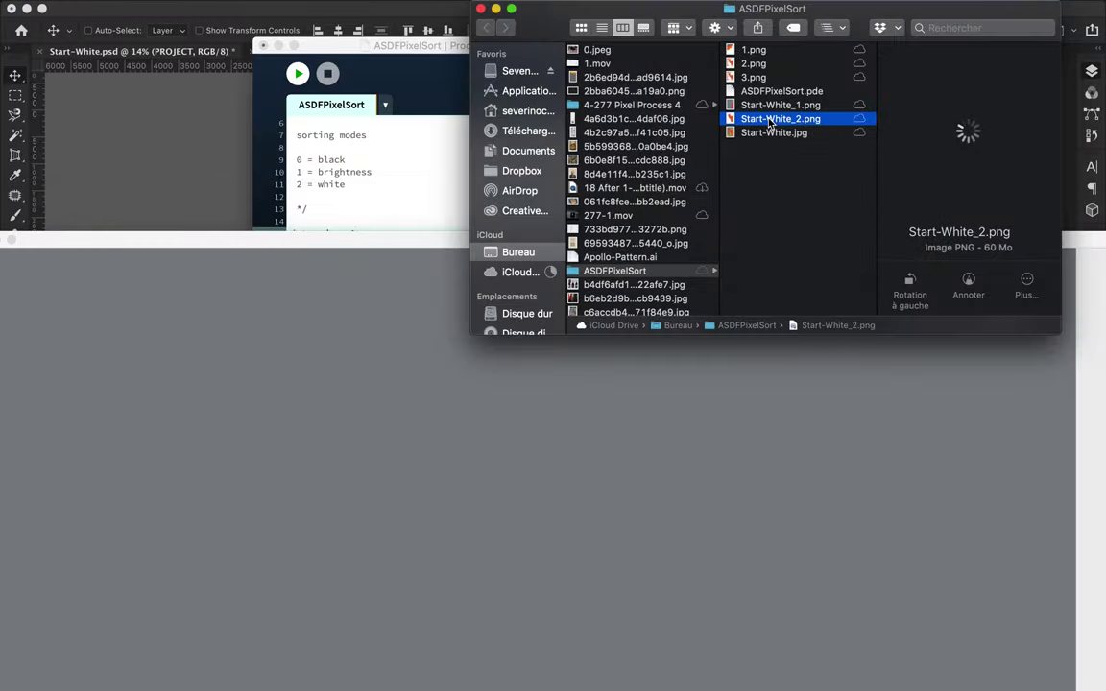
pyautogui.press('Up')
pyautogui.press('Down')
pyautogui.click(752, 108)
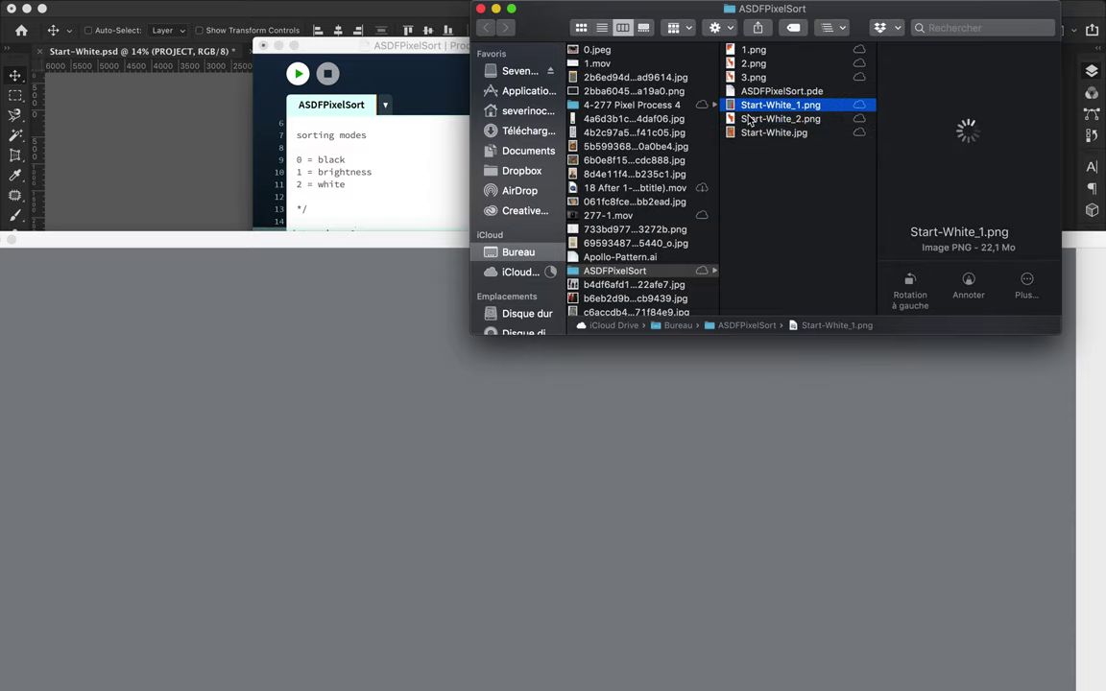
pyautogui.press('space')
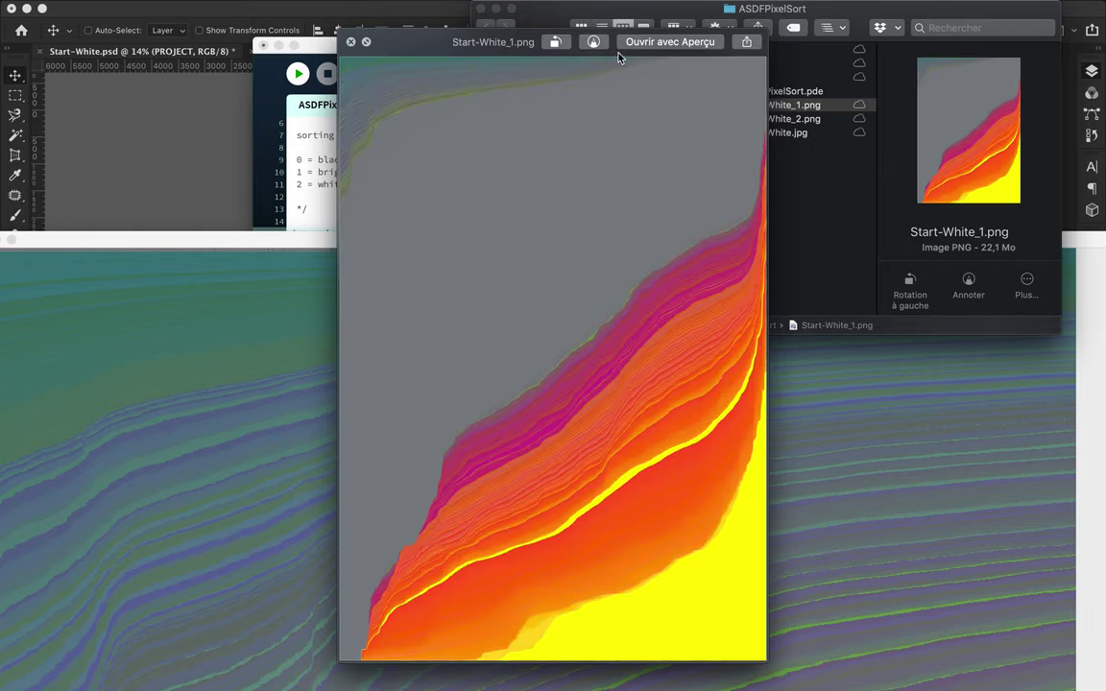
pyautogui.click(351, 42)
# Change the sketch's sorting mode to 2 and run it again.
pyautogui.press('Down')
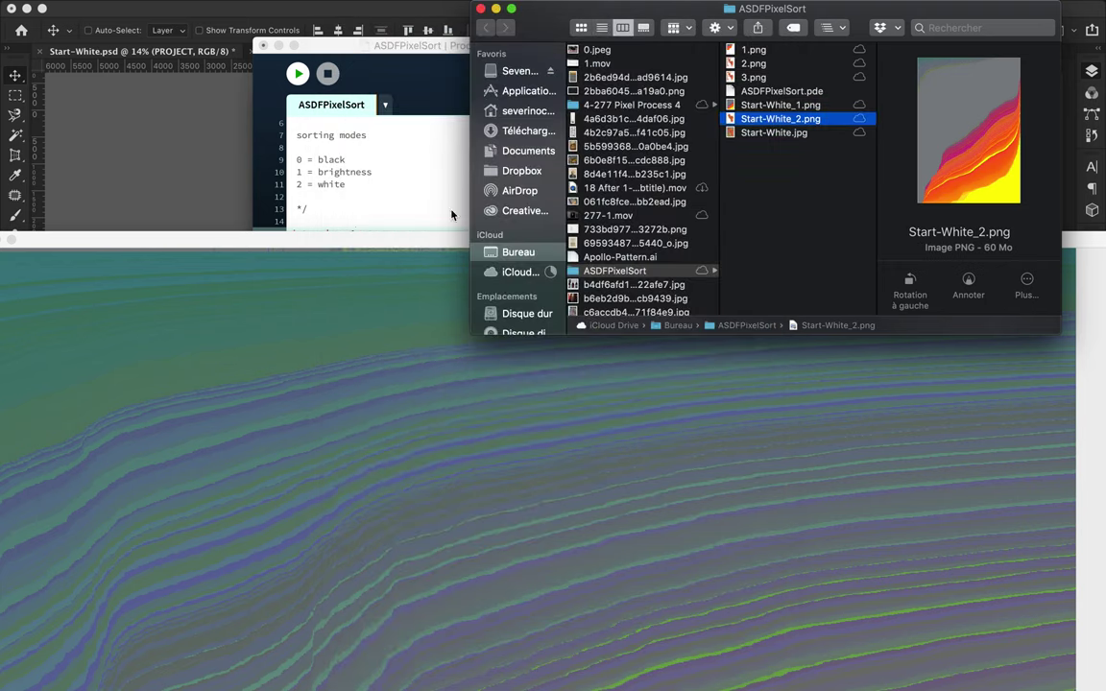
pyautogui.doubleClick(353, 233)
pyautogui.write('2')
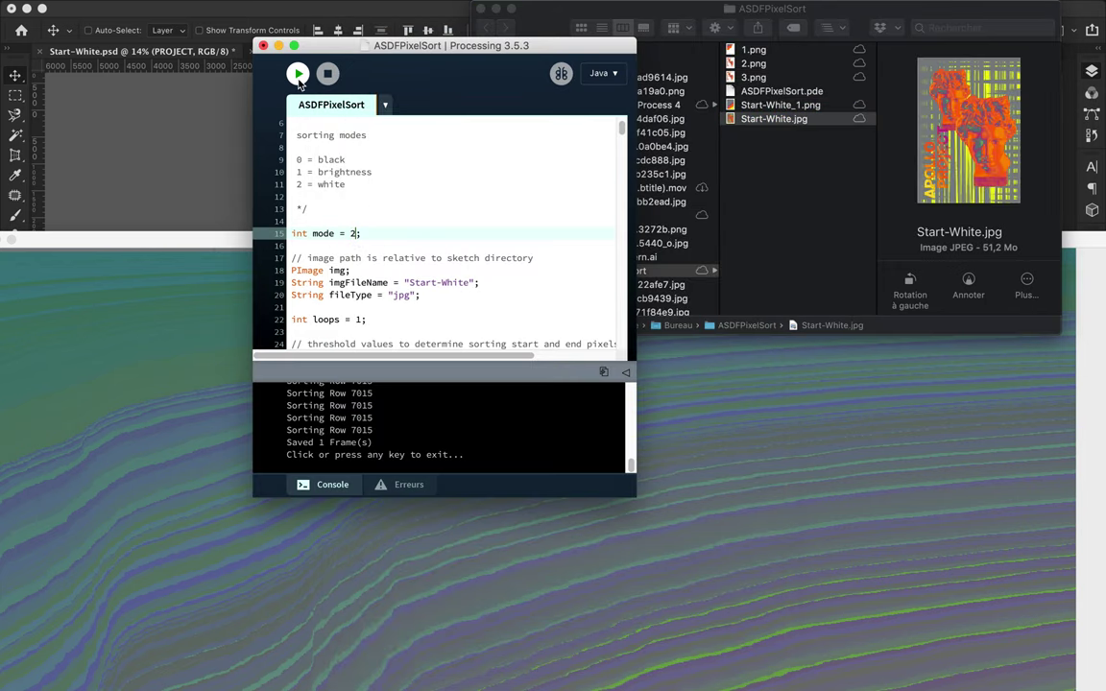
pyautogui.click(299, 74)
pyautogui.scroll(-5, 976, 371)
pyautogui.click(956, 403)
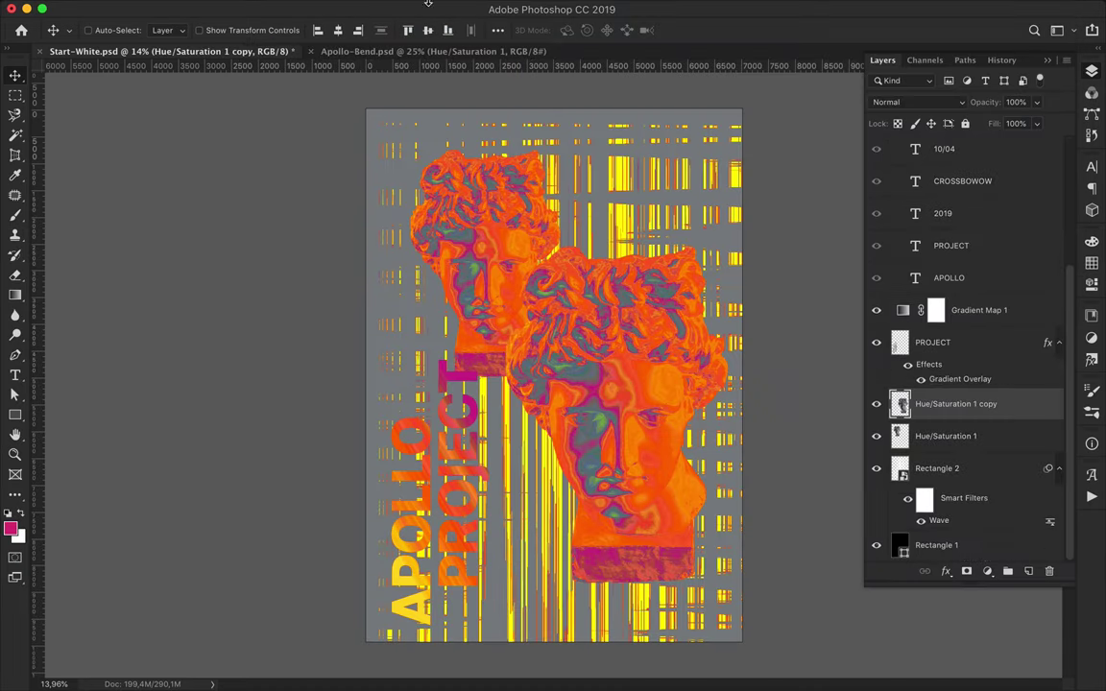
# Apply a Triangle Wave distortion to the bust, minimum wavelength 752, horizontal scale 100%.
pyautogui.click(378, 8)
pyautogui.moveTo(394, 249)
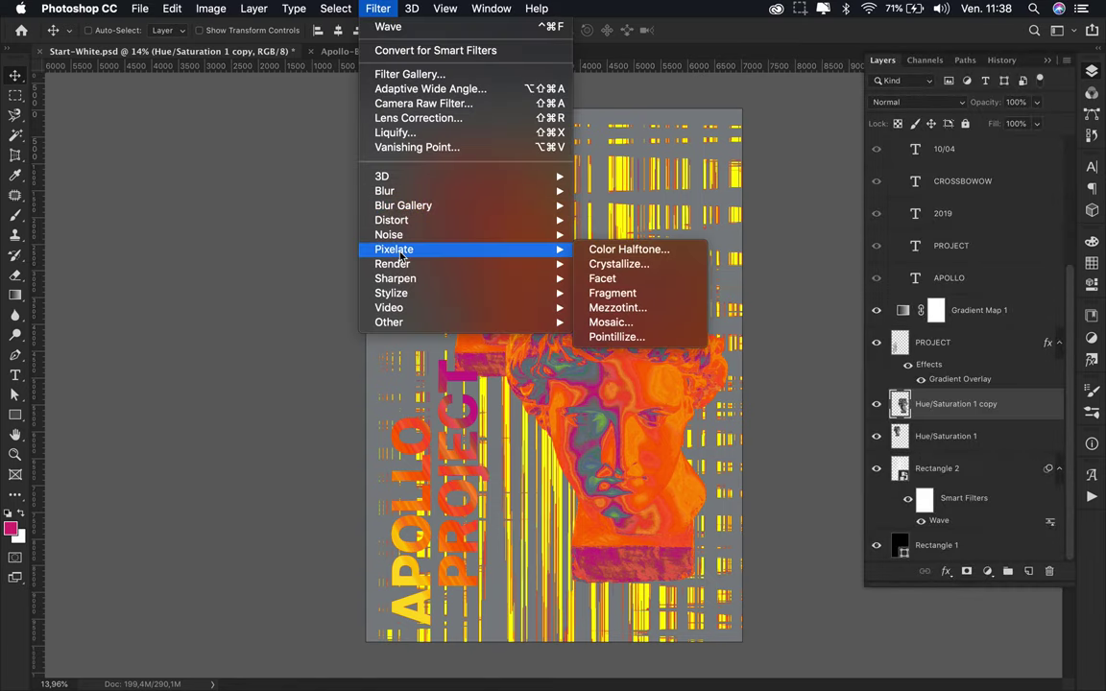
pyautogui.moveTo(391, 220)
pyautogui.click(607, 314)
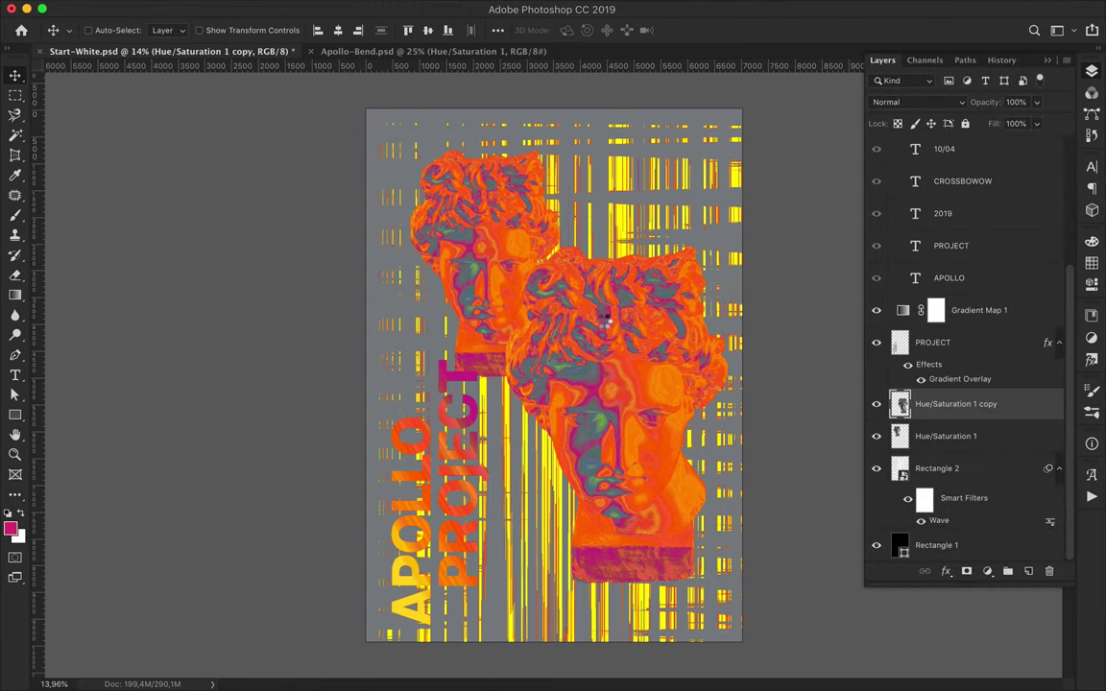
pyautogui.moveTo(779, 246)
pyautogui.mouseDown()
pyautogui.moveTo(672, 234)
pyautogui.moveTo(872, 242)
pyautogui.mouseUp()
pyautogui.moveTo(673, 233); pyautogui.dragTo(822, 234)
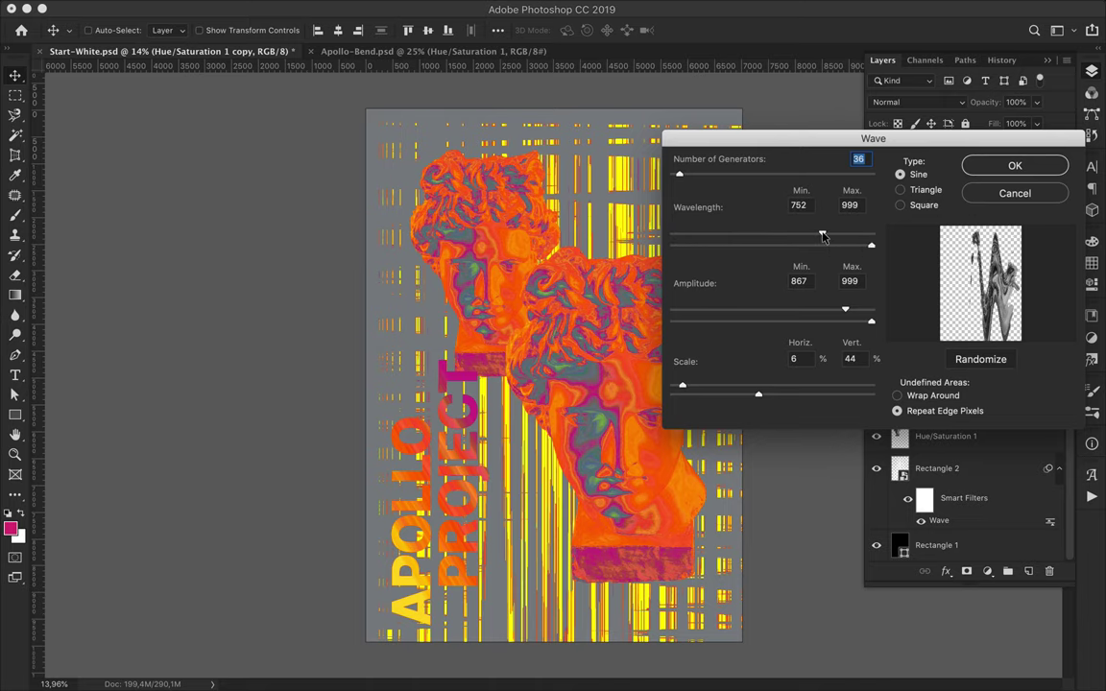
pyautogui.moveTo(845, 309)
pyautogui.mouseDown()
pyautogui.moveTo(686, 309)
pyautogui.moveTo(788, 321)
pyautogui.mouseUp()
pyautogui.moveTo(683, 385); pyautogui.dragTo(870, 385)
pyautogui.moveTo(758, 395); pyautogui.dragTo(691, 395)
pyautogui.click(712, 394)
pyautogui.click(899, 189)
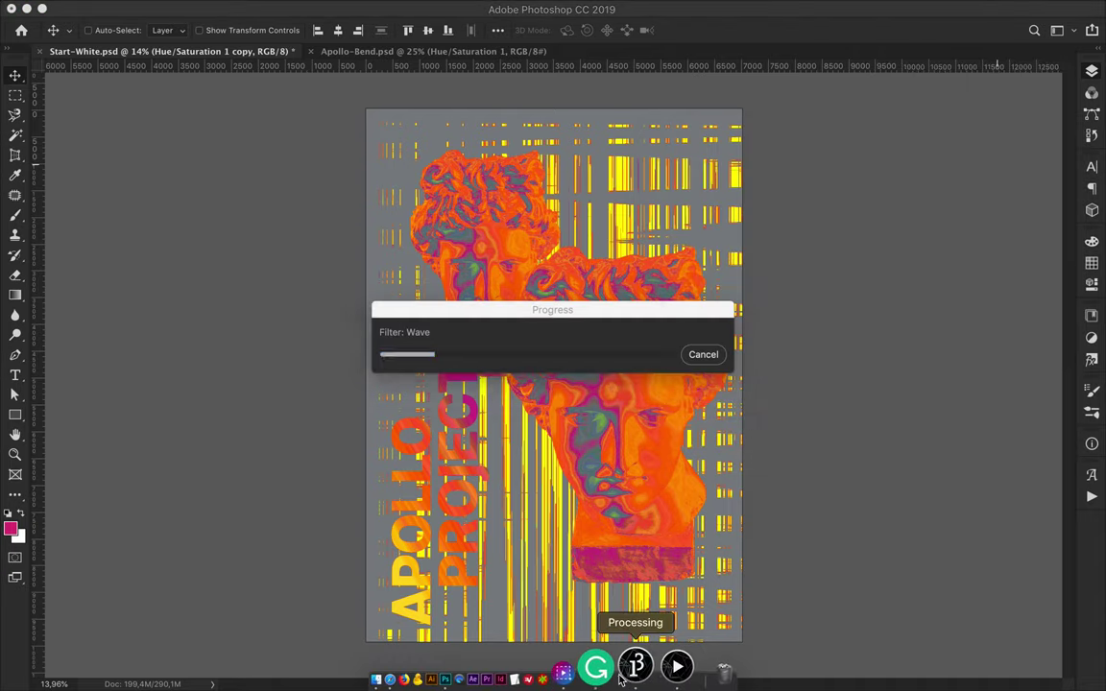
# Check system memory and CPU load in the system monitor, then return to Photoshop.
pyautogui.click(620, 677)
pyautogui.click(524, 271)
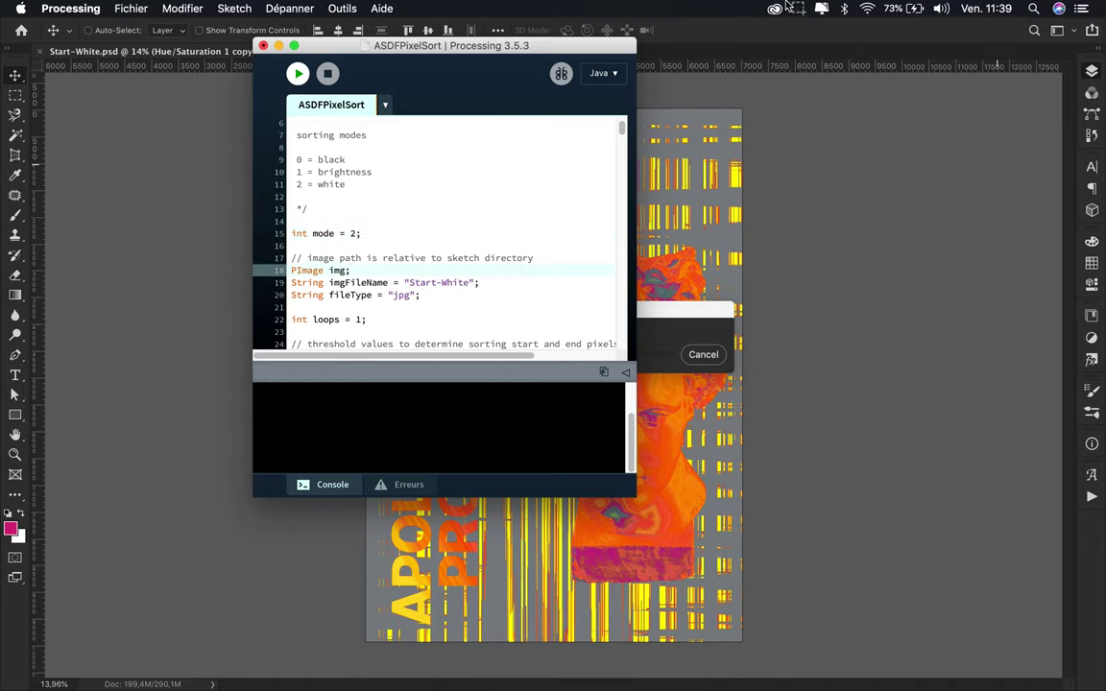
pyautogui.click(818, 7)
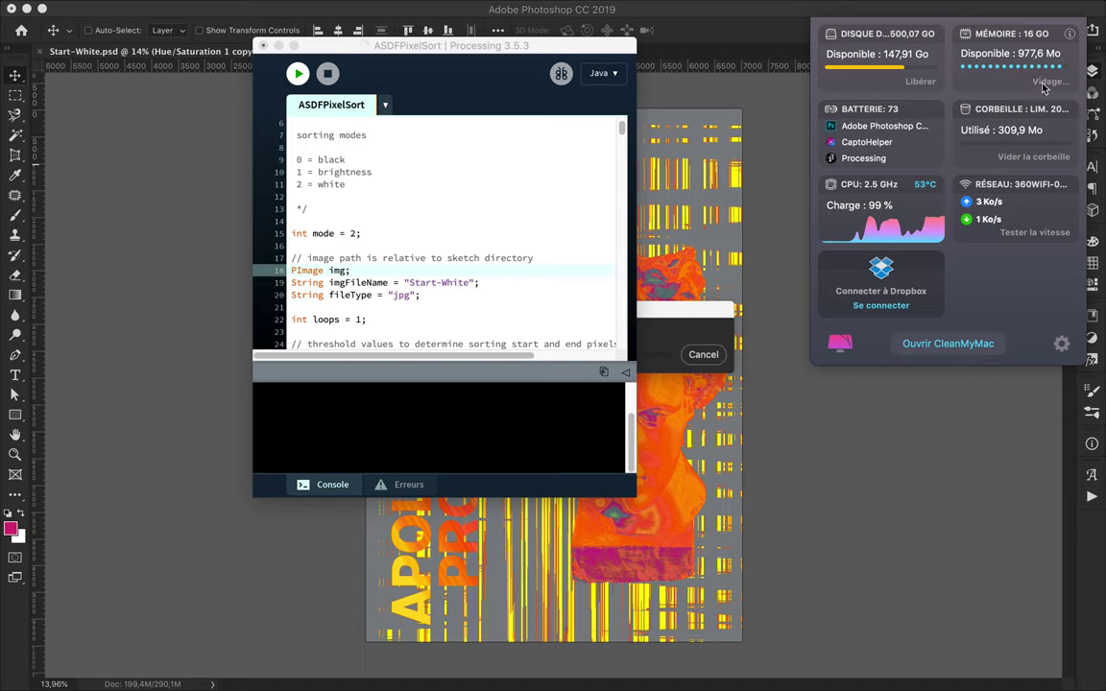
pyautogui.click(753, 143)
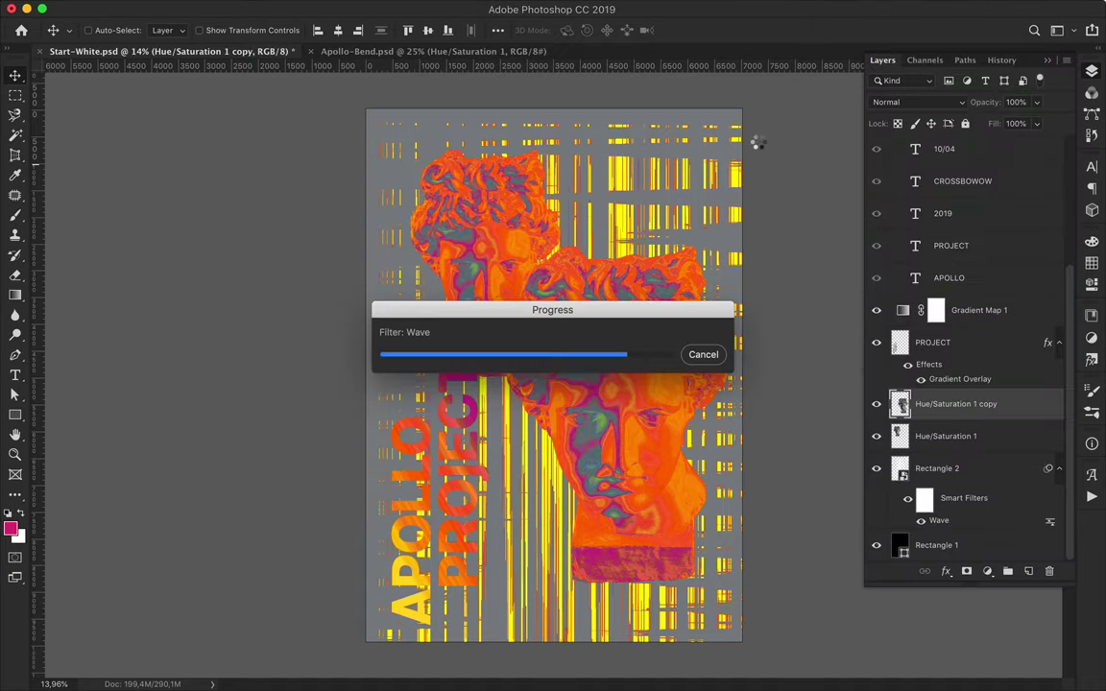
pyautogui.click(637, 666)
pyautogui.scroll(-3, 538, 234)
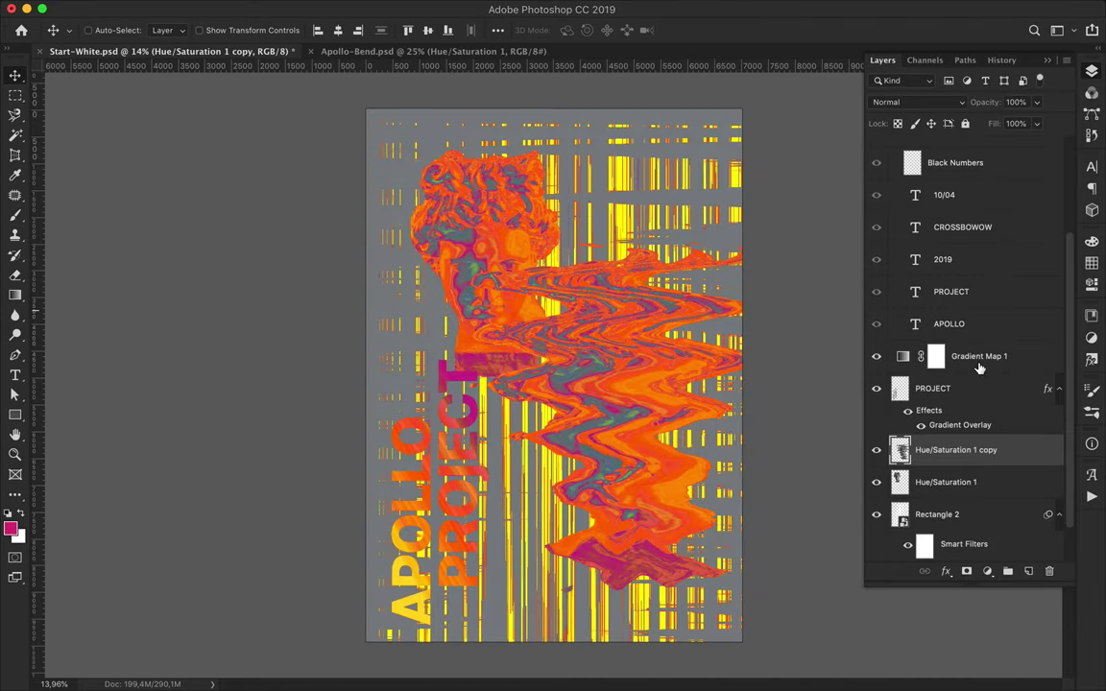
# Add a Levels adjustment above Gradient Map 1 with input levels 70, 1.00, 212.
pyautogui.click(979, 368)
pyautogui.click(987, 571)
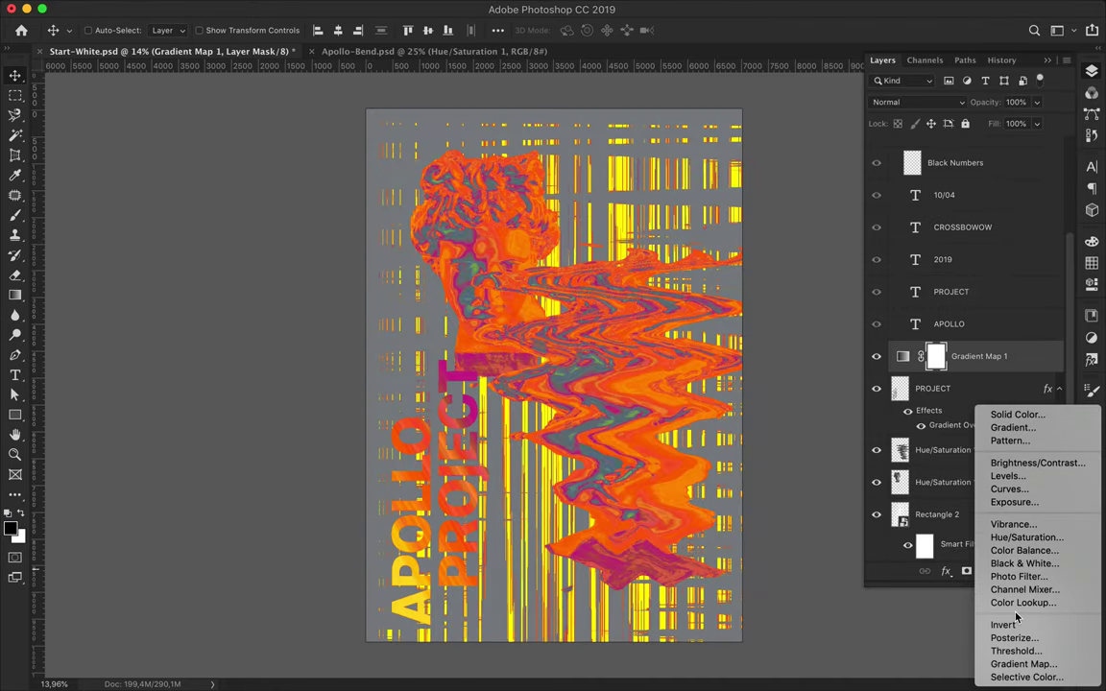
pyautogui.click(1009, 477)
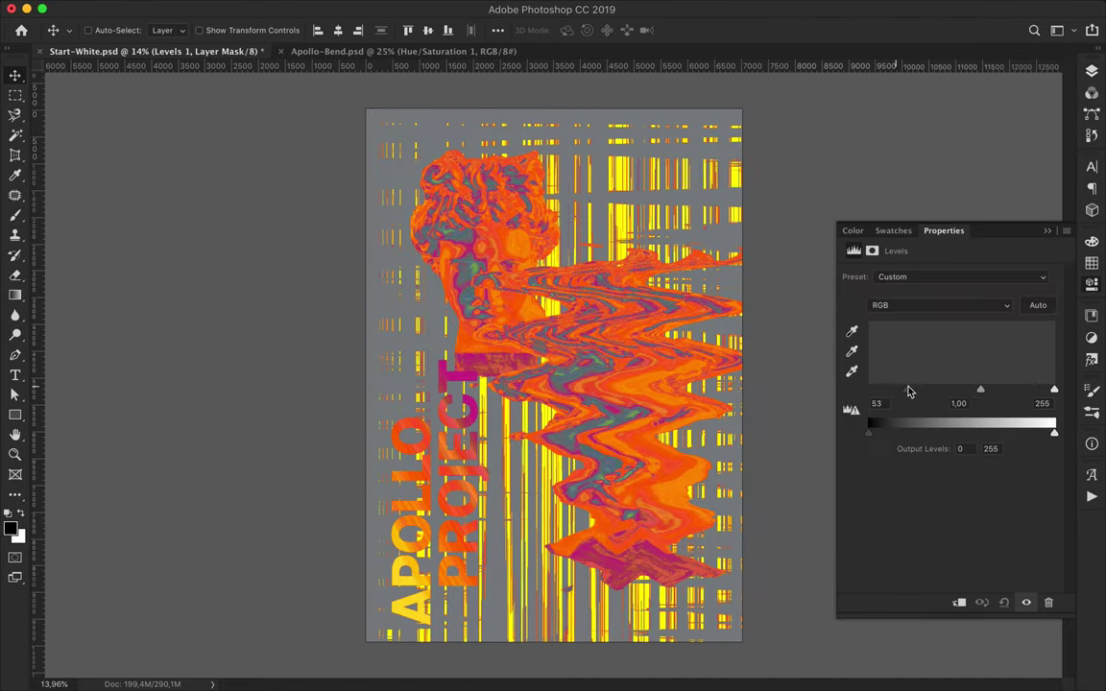
pyautogui.moveTo(908, 391); pyautogui.dragTo(919, 391)
pyautogui.moveTo(1025, 392); pyautogui.dragTo(1023, 392)
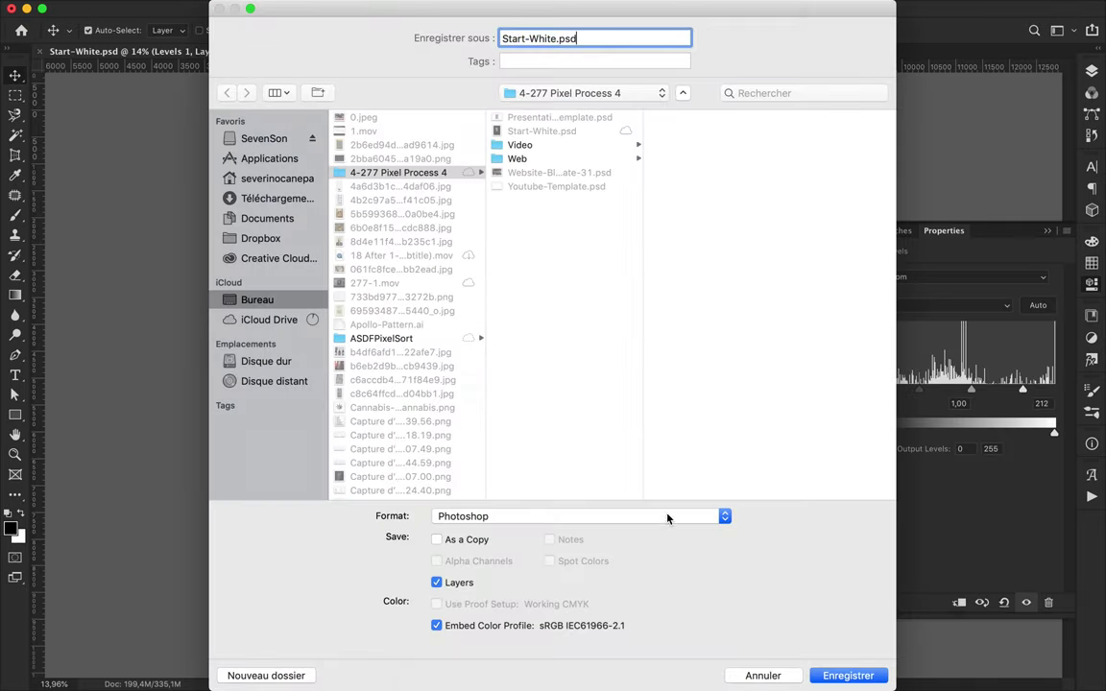
# Save a quality-12 JPEG copy named Start-White-2.jpg and locate it in the project folder.
pyautogui.click(614, 516)
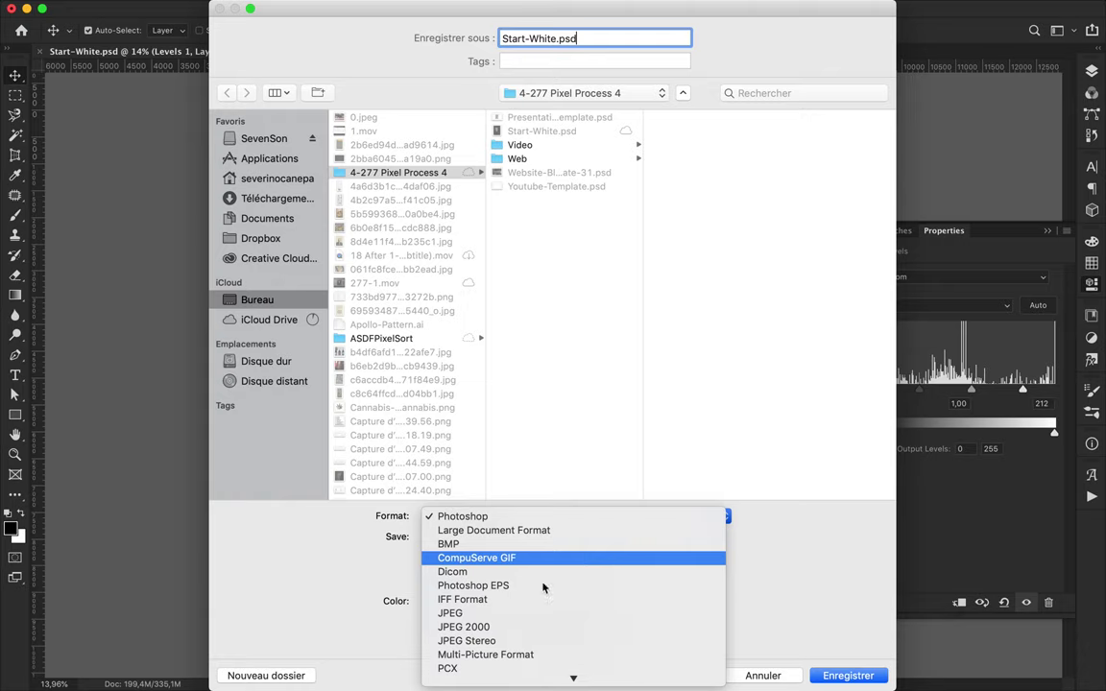
pyautogui.click(470, 615)
pyautogui.click(556, 38)
pyautogui.write('-2')
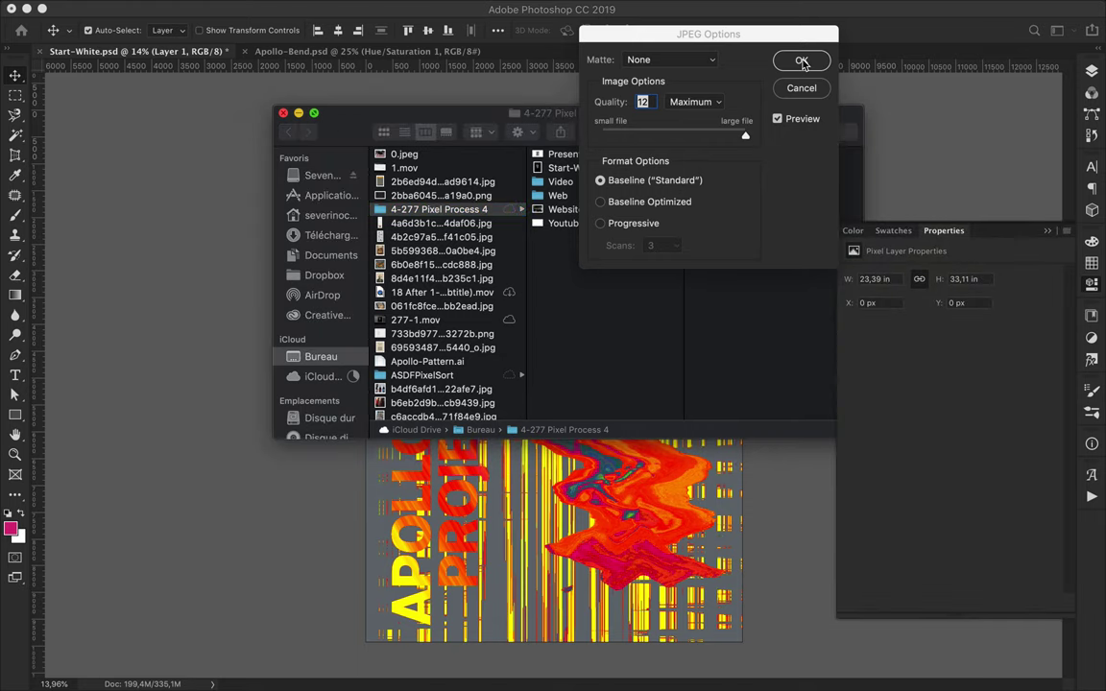
pyautogui.click(803, 60)
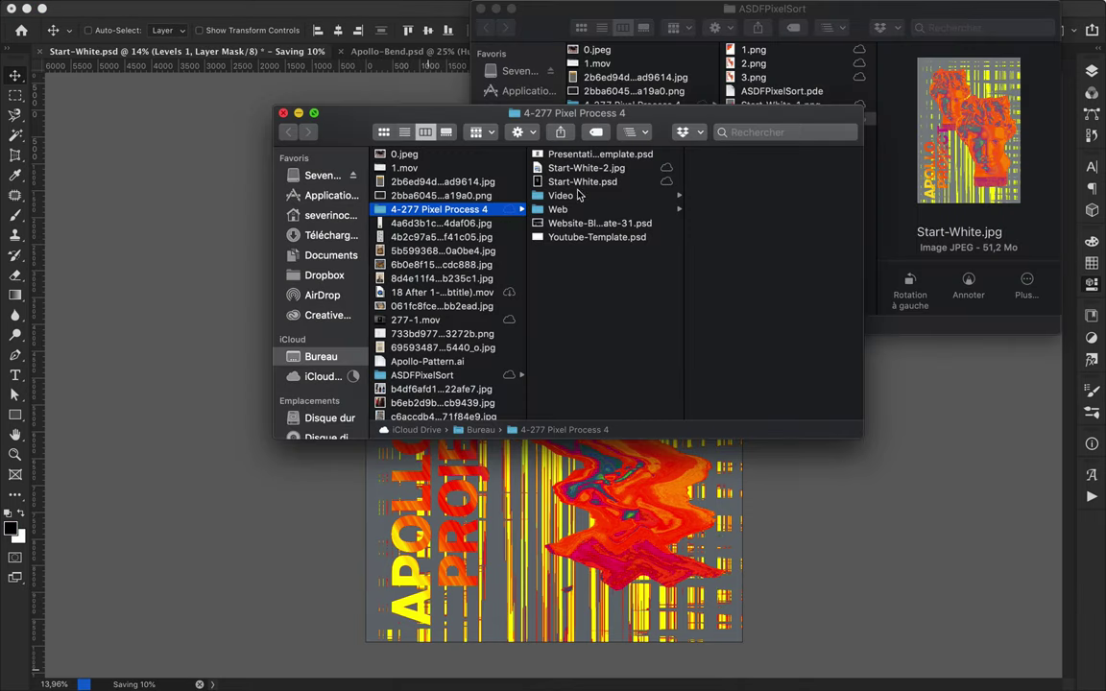
pyautogui.moveTo(723, 114); pyautogui.dragTo(585, 104)
pyautogui.click(440, 162)
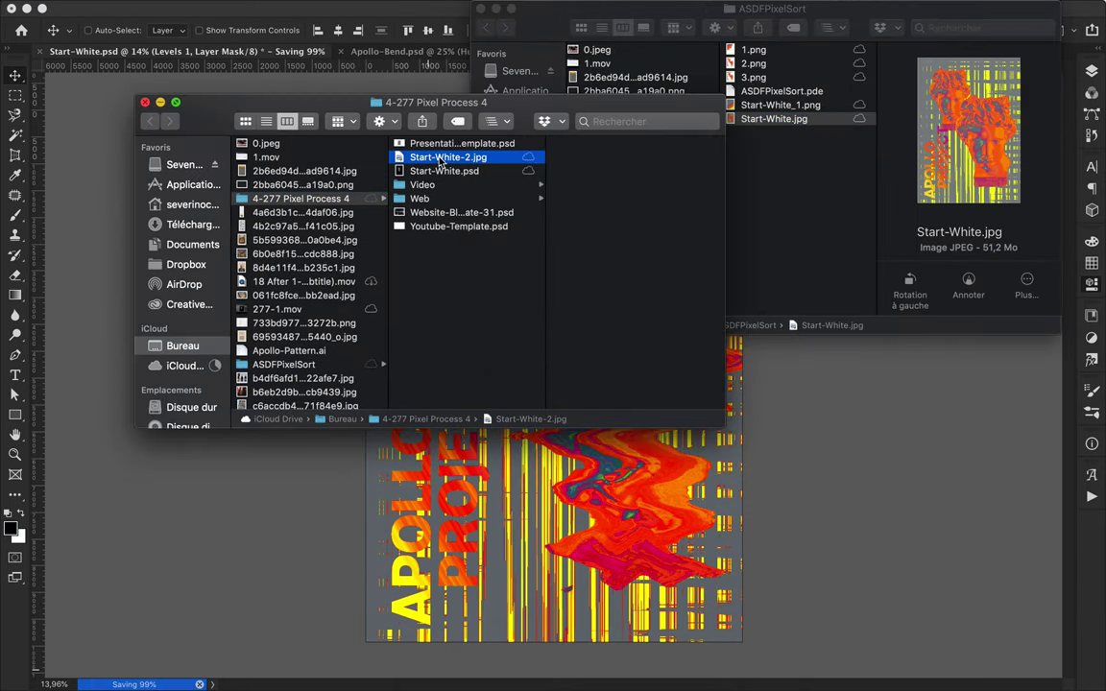
# Rename Start-White_1.png to 4.png in the ASDFPixelSort folder.
pyautogui.click(748, 108)
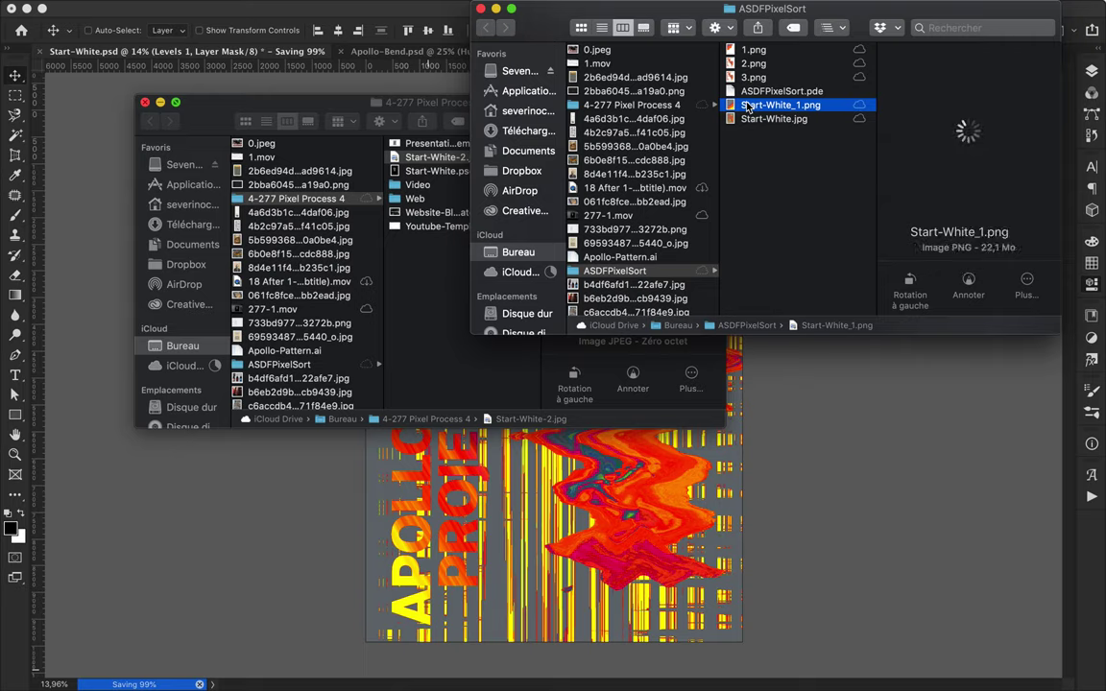
pyautogui.press('Up')
pyautogui.press('Down')
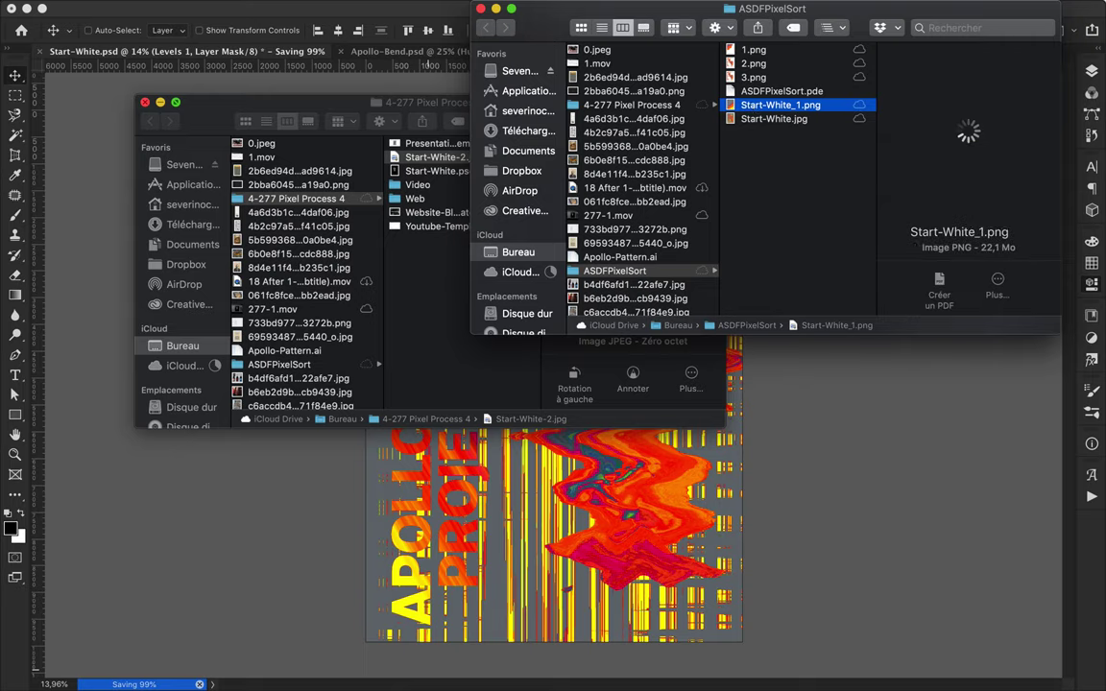
pyautogui.press('Return')
pyautogui.write('4')
pyautogui.press('Return')
pyautogui.click(466, 159)
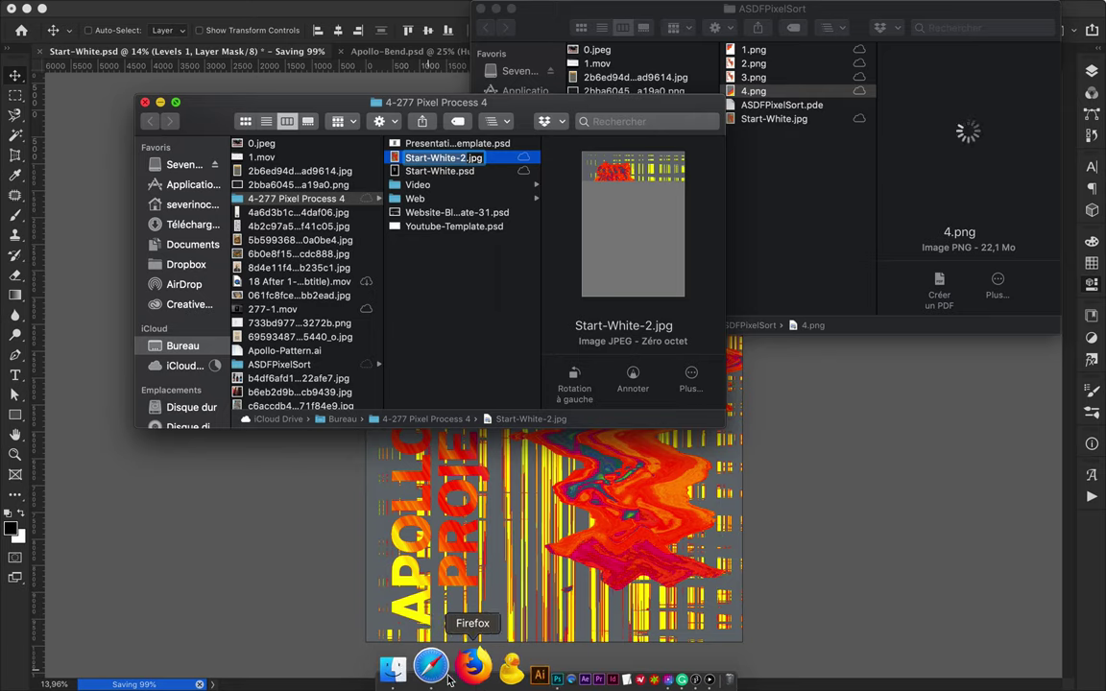
pyautogui.click(602, 667)
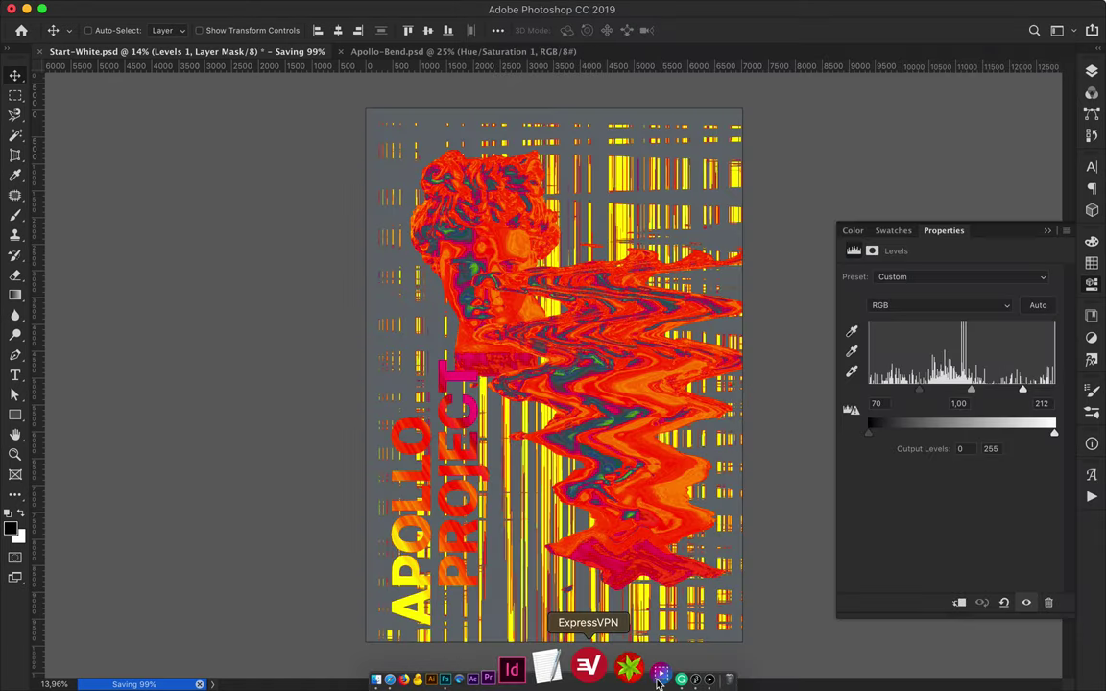
# Quit Processing without saving, save the poster, and relaunch Processing.
pyautogui.click(659, 678)
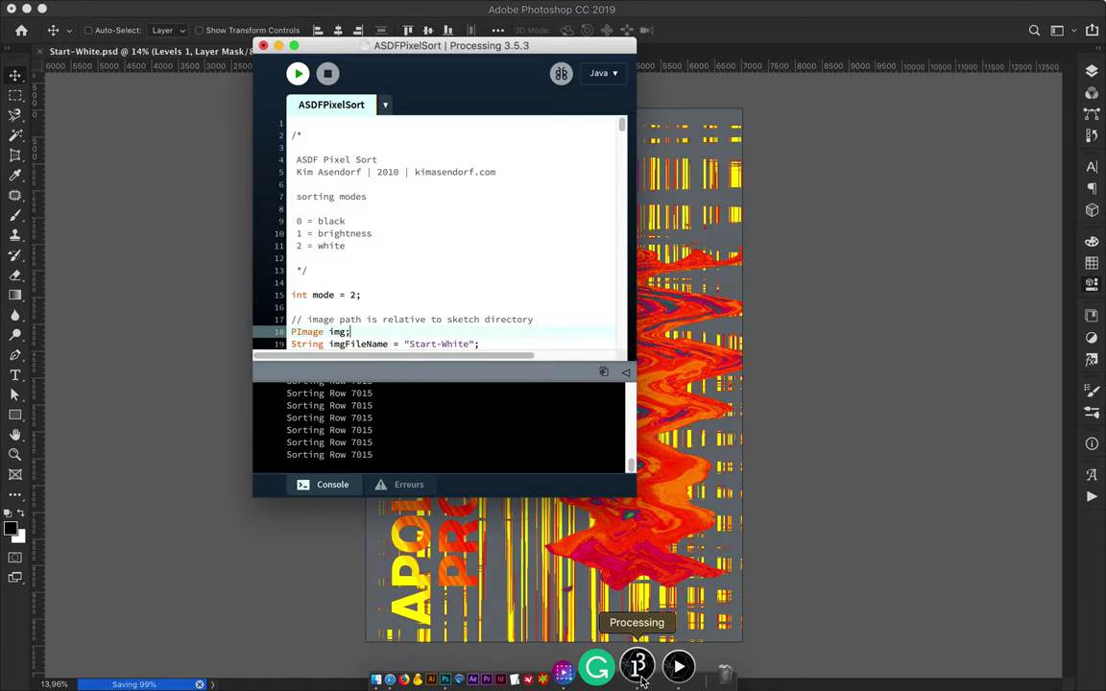
pyautogui.press('super+q')
pyautogui.click(334, 308)
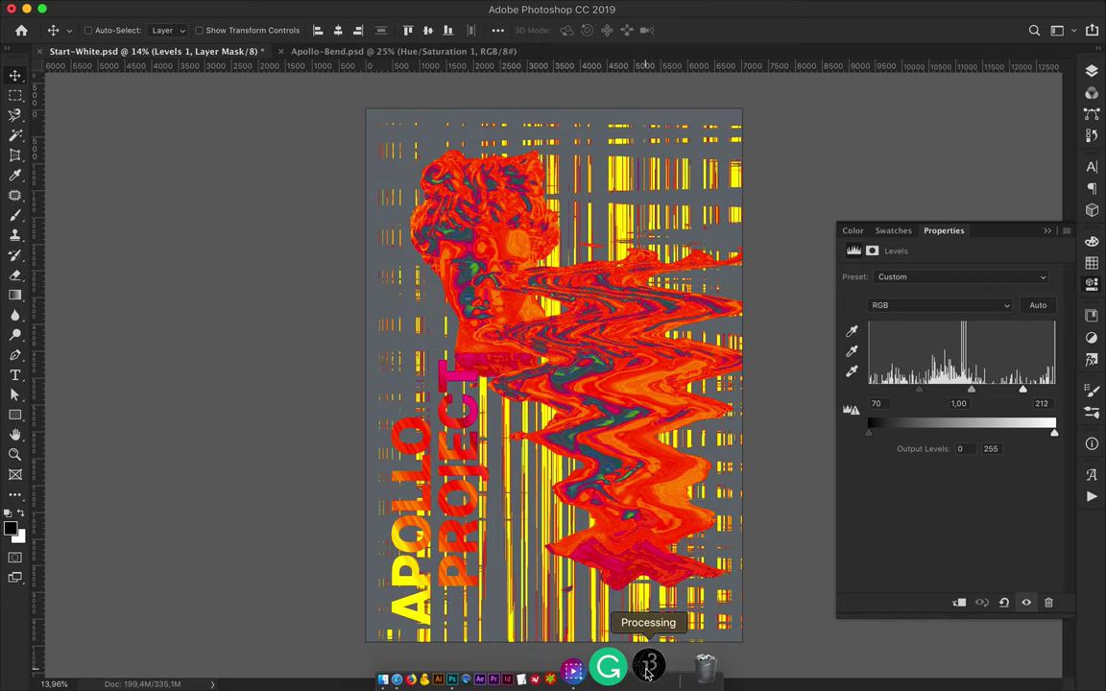
pyautogui.press('super+s')
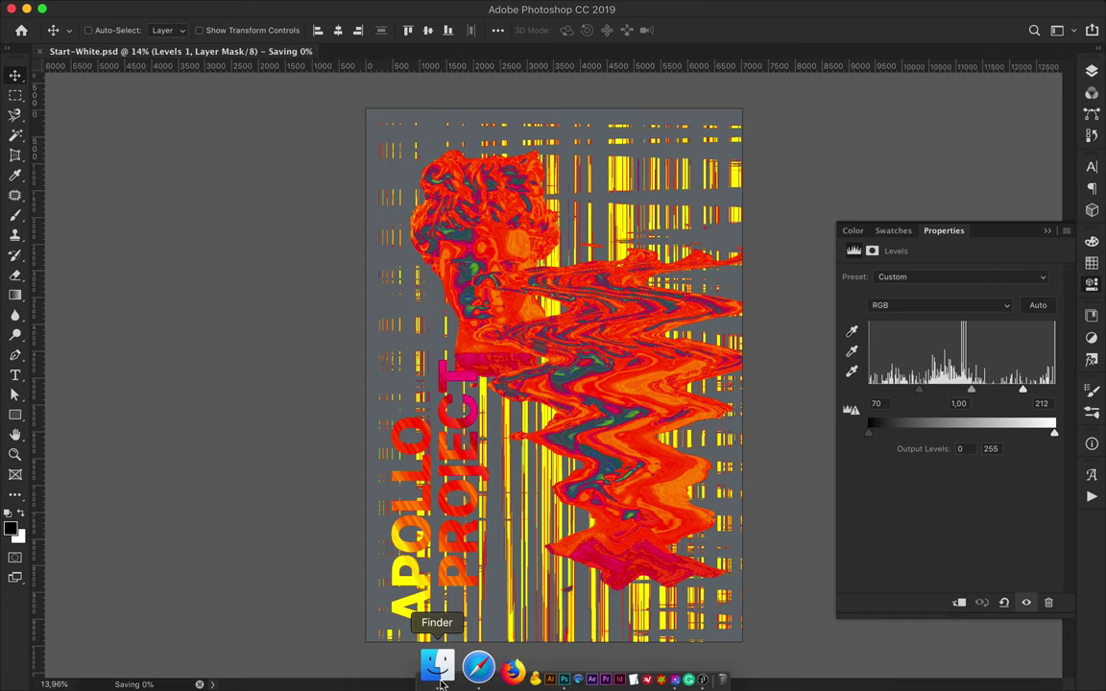
pyautogui.click(437, 662)
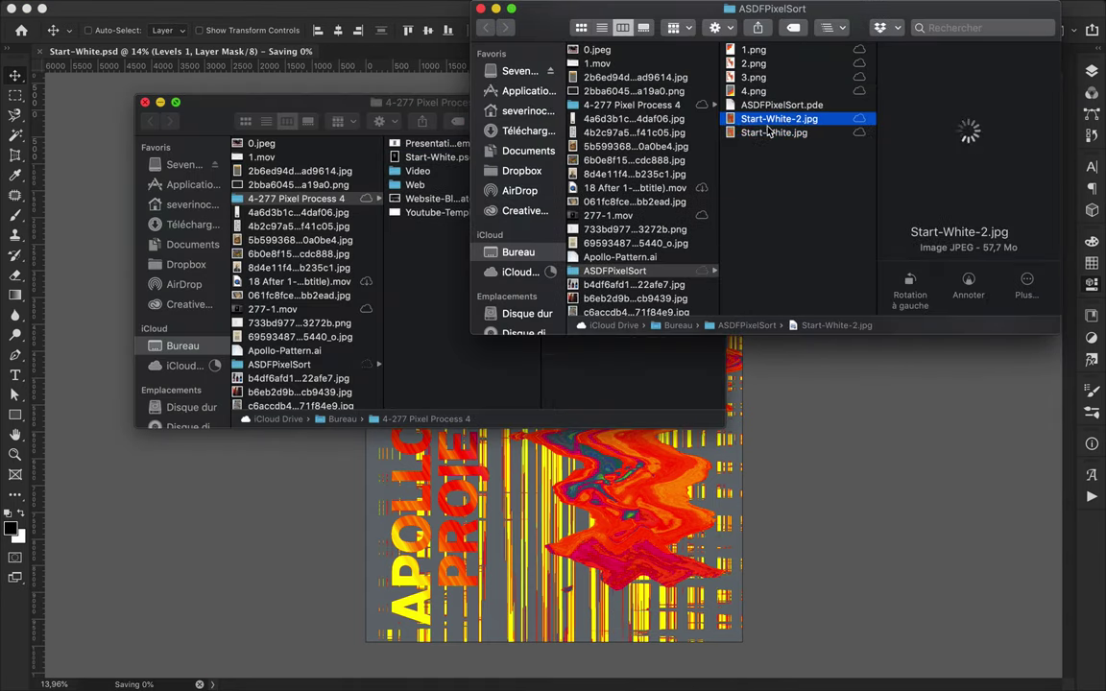
pyautogui.click(646, 670)
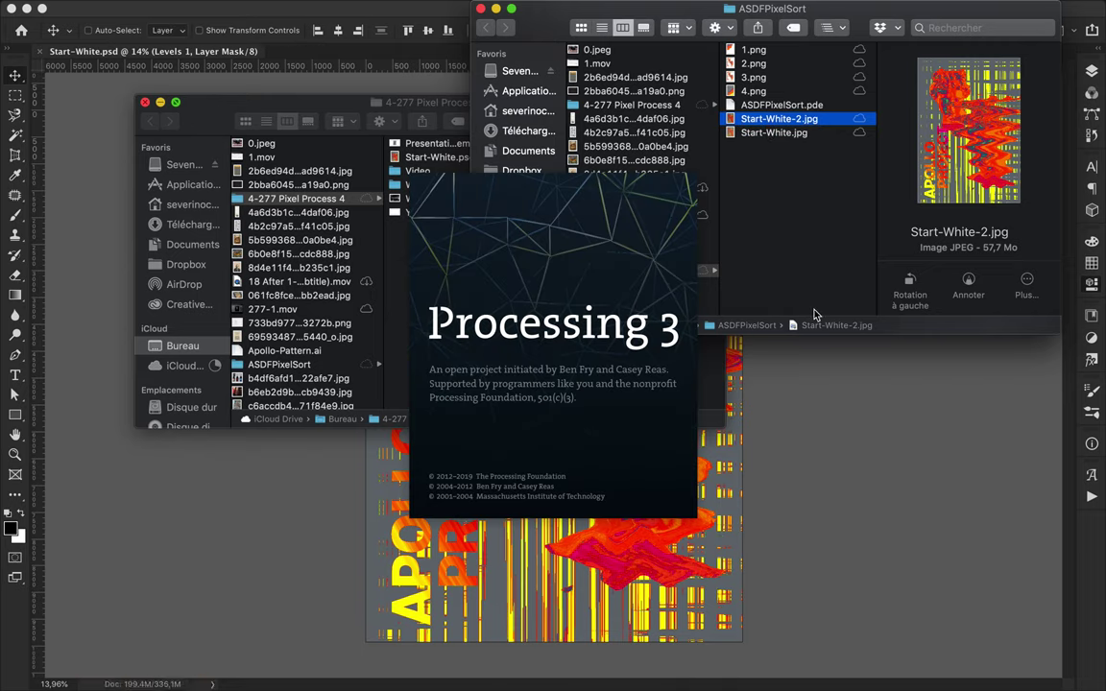
# Select 1.png through 4.png and drag them into the poster, committing the first.
pyautogui.click(781, 104)
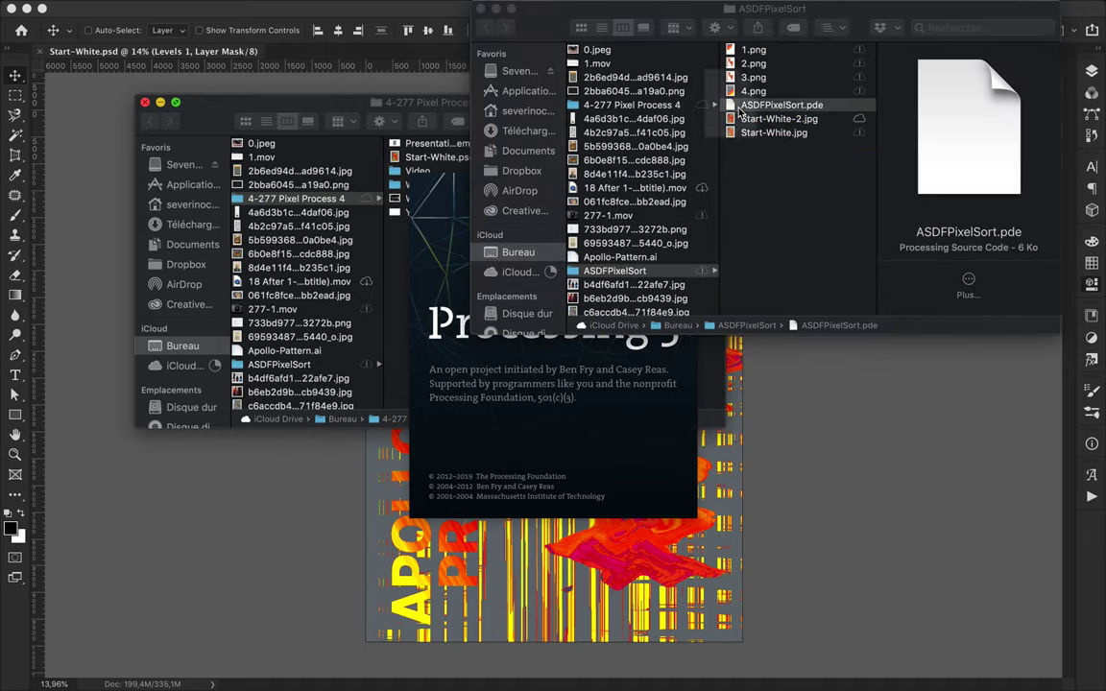
pyautogui.click(754, 49)
pyautogui.keyDown('shift'); pyautogui.click(754, 91); pyautogui.keyUp('shift')
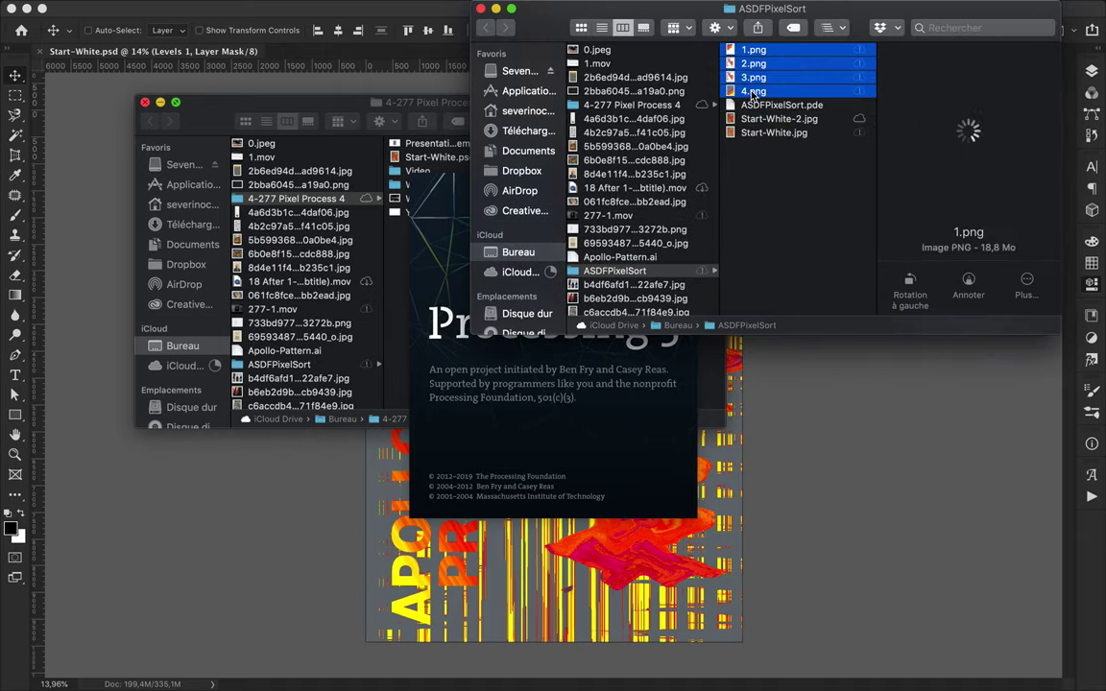
pyautogui.moveTo(754, 91); pyautogui.dragTo(559, 376)
pyautogui.press('Return')
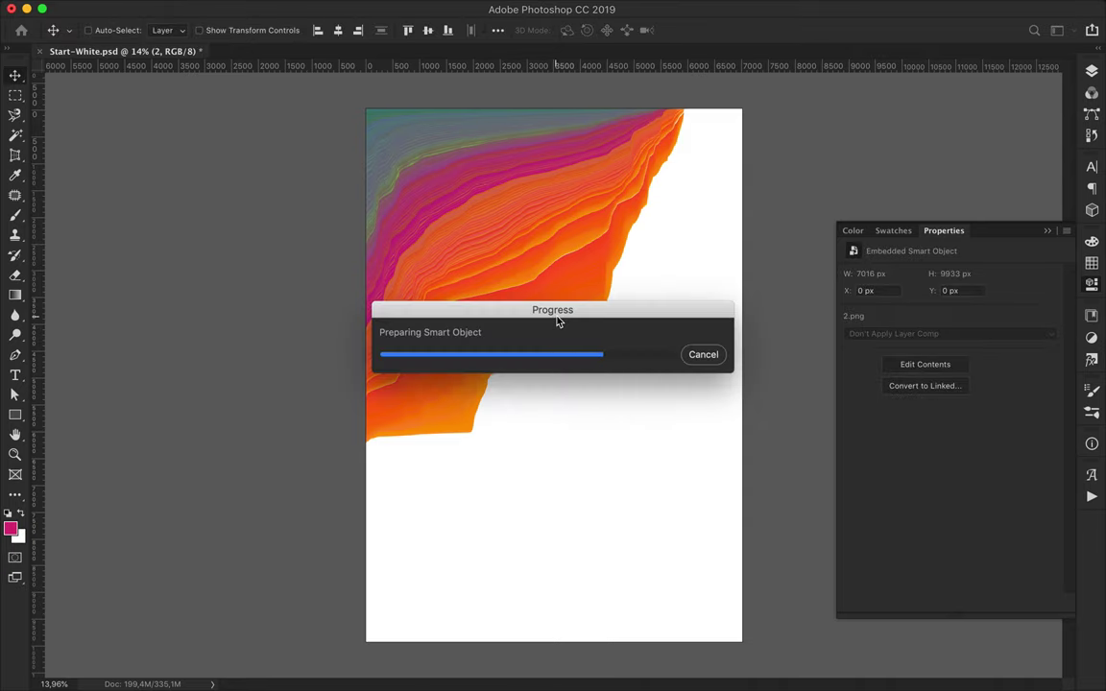
# Commit the remaining placed PNG and make layer 3 active with the Magic Wand tool.
pyautogui.press('Return')
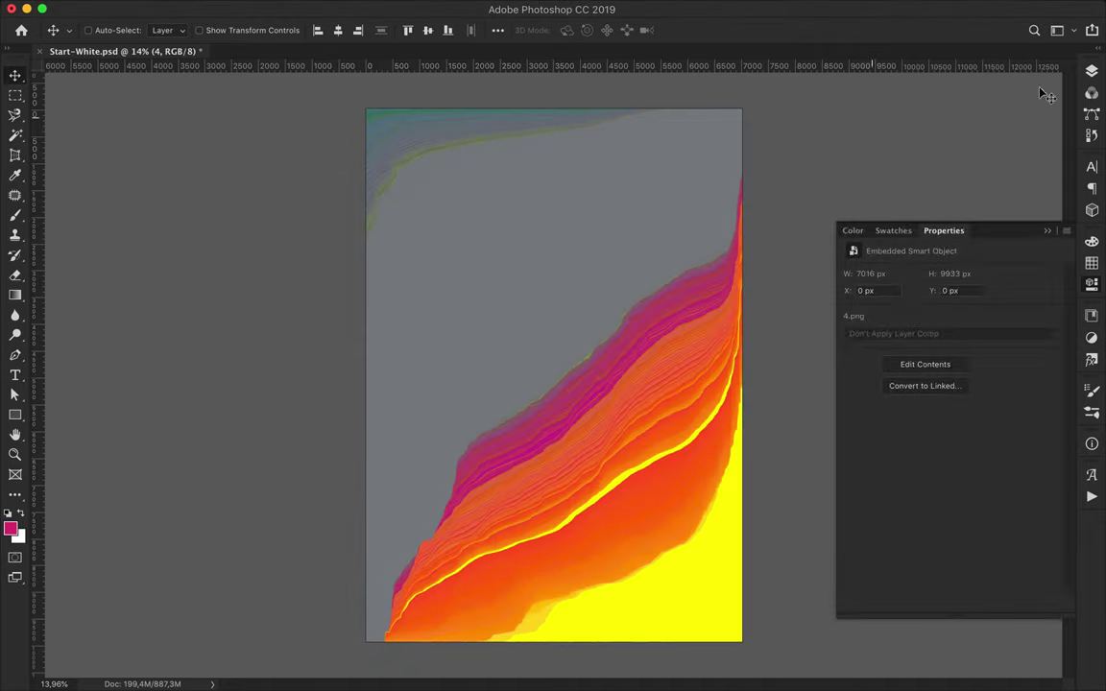
pyautogui.click(928, 180)
pyautogui.press('w')
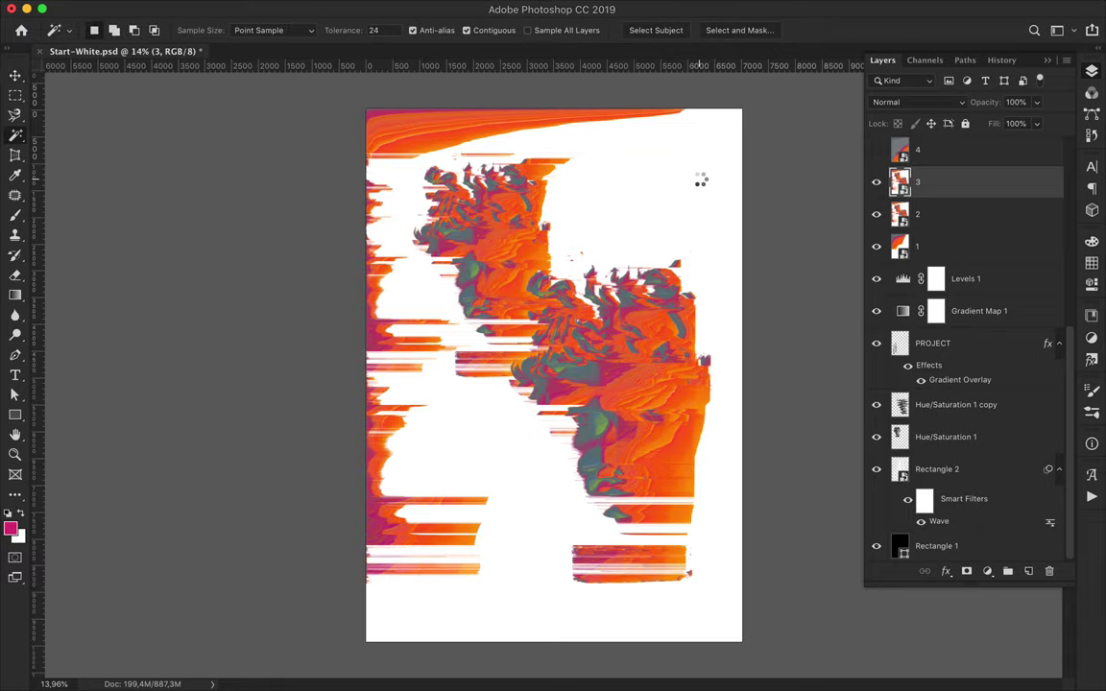
pyautogui.scroll(5, 557, 509)
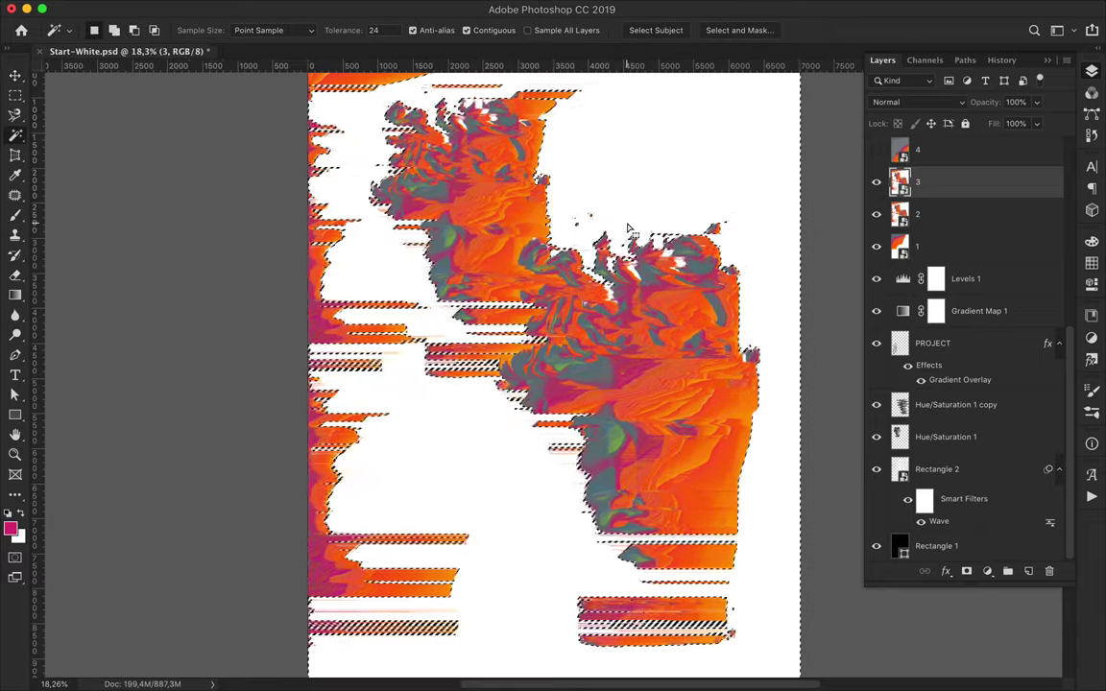
pyautogui.write('1')
pyautogui.hotkey('ctrl', 'd')
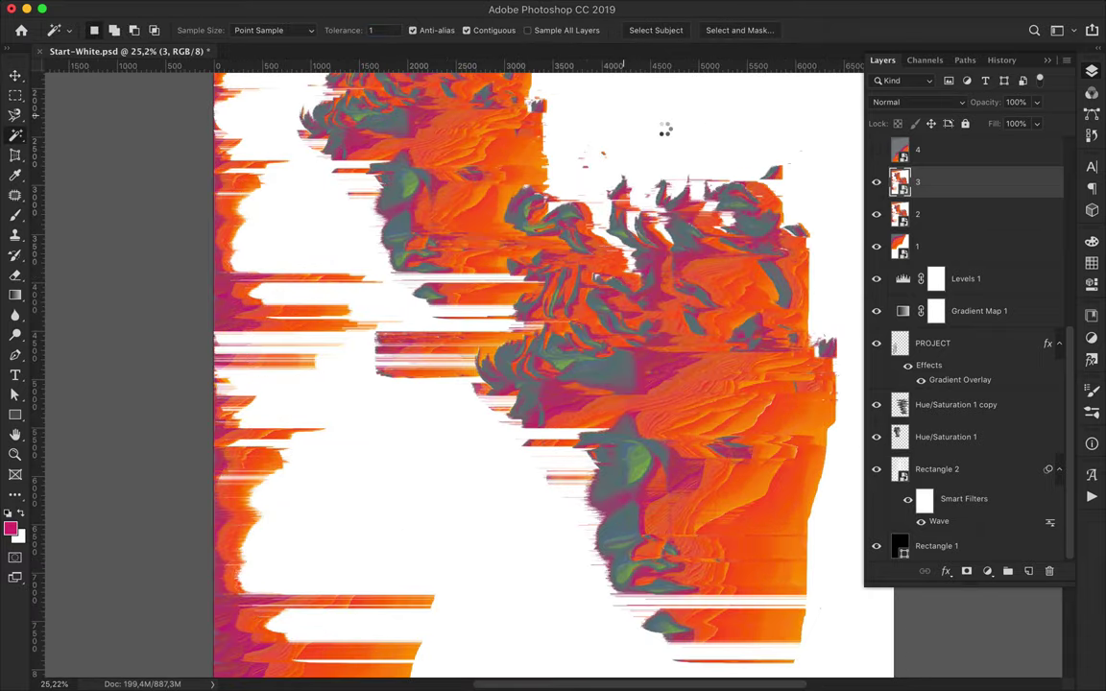
pyautogui.scroll(-2, 664, 132)
# Duplicate layer 3 and add a Levels adjustment at 212/218 for stark red-black contrast.
pyautogui.hotkey('ctrl', 'j')
pyautogui.press('v')
pyautogui.click(987, 572)
pyautogui.click(998, 615)
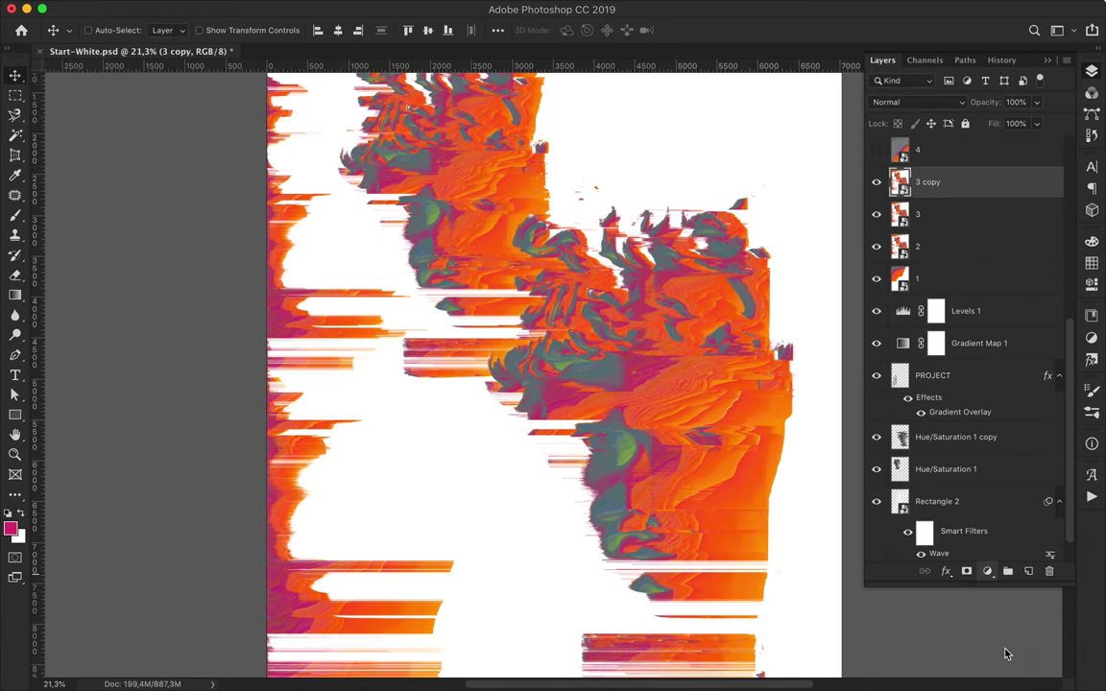
pyautogui.moveTo(908, 397); pyautogui.dragTo(1027, 389)
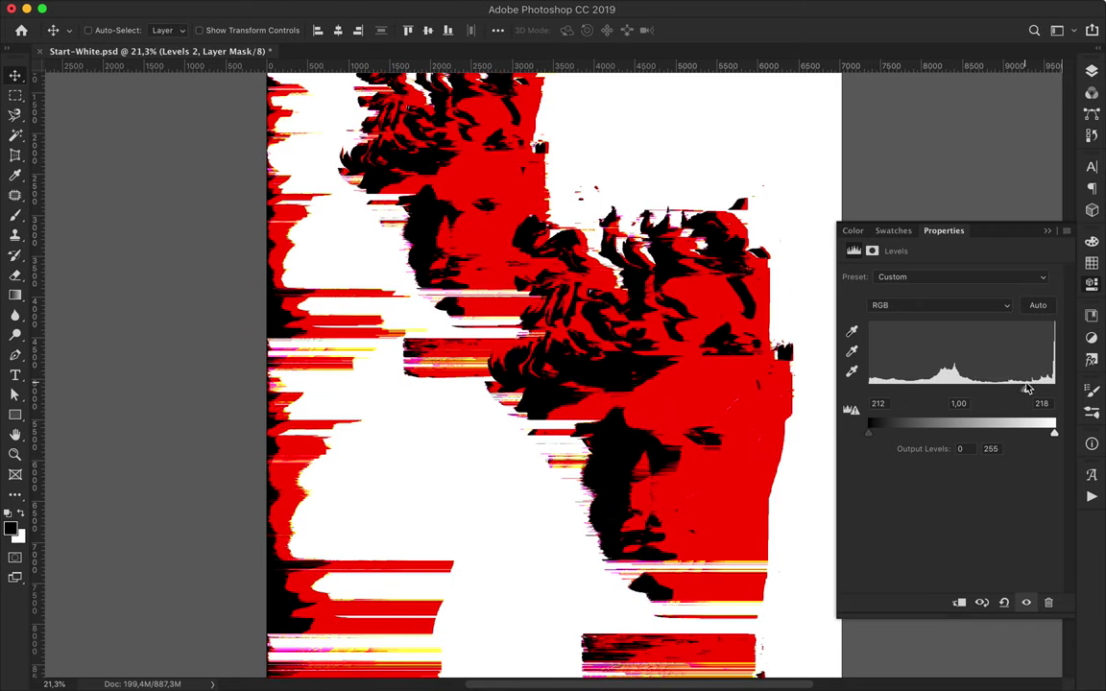
# Select Levels 2 together with the 3 copy layer, abandoning a Select and Mask attempt.
pyautogui.click(1092, 71)
pyautogui.keyDown('shift'); pyautogui.click(973, 226); pyautogui.keyUp('shift')
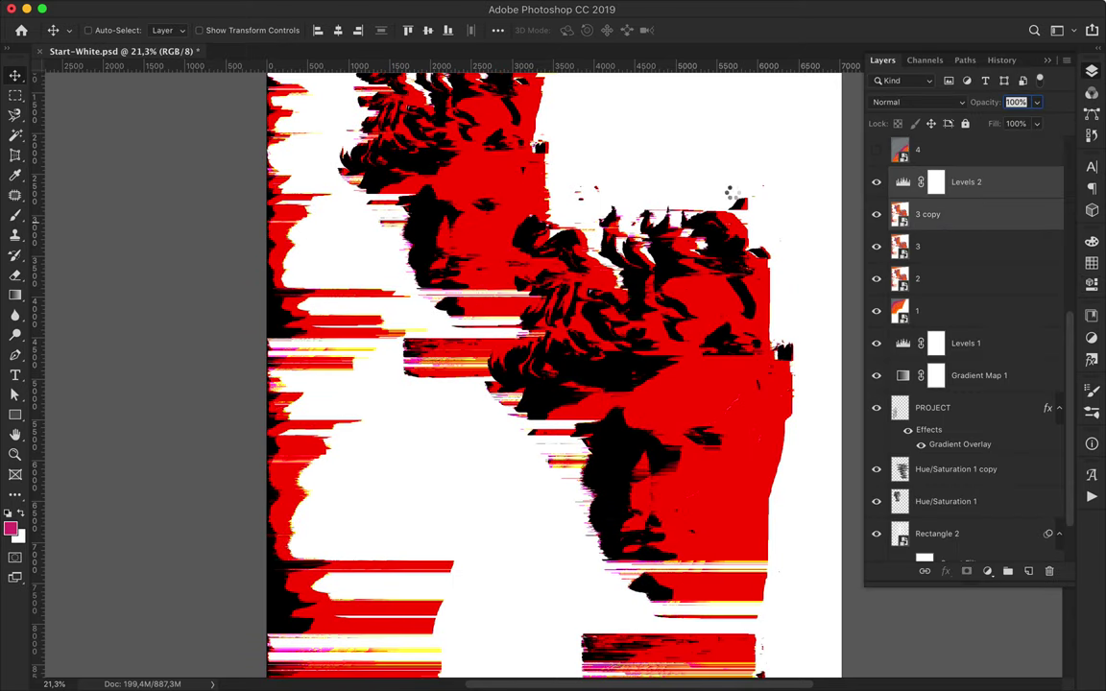
pyautogui.click(335, 8)
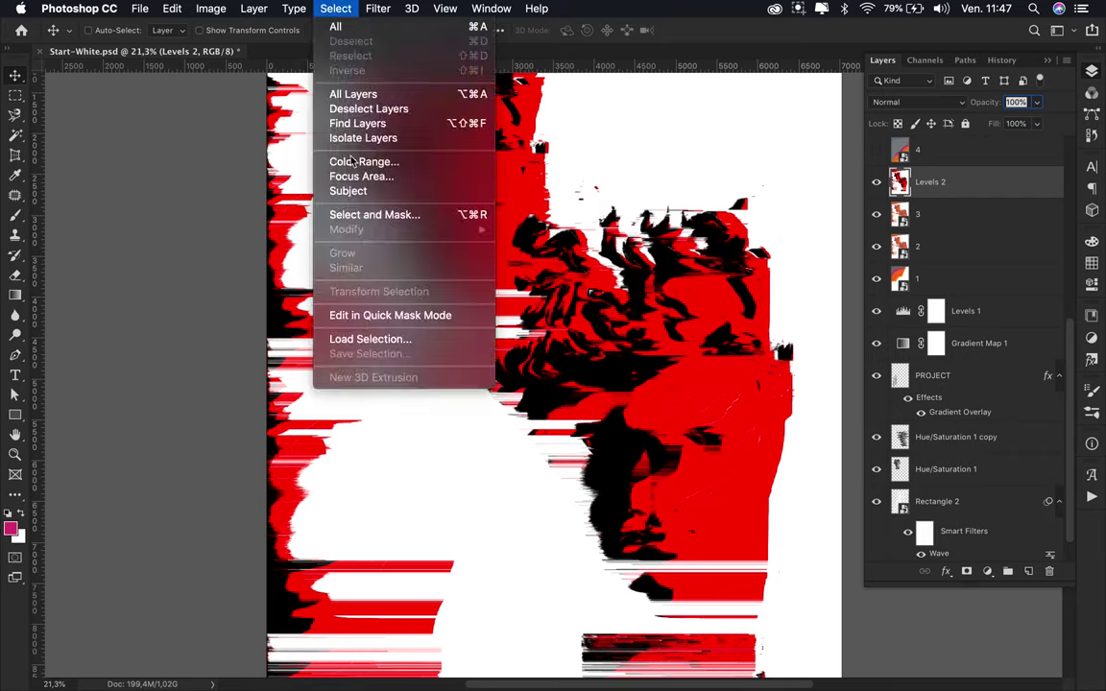
pyautogui.click(356, 215)
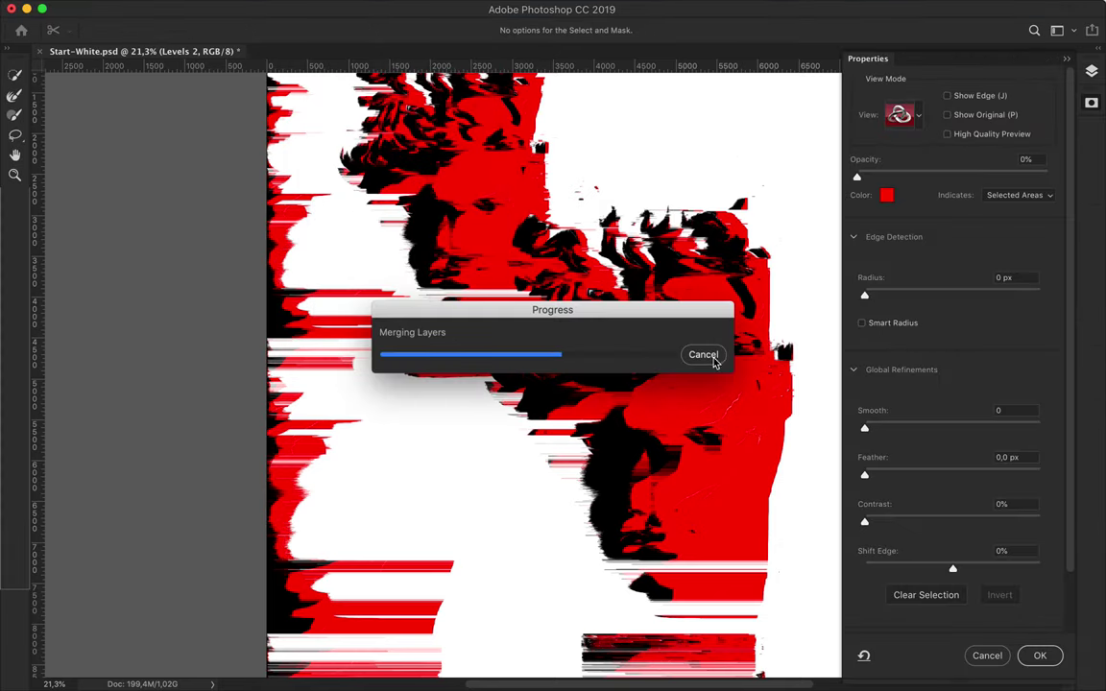
pyautogui.click(702, 356)
pyautogui.click(452, 218)
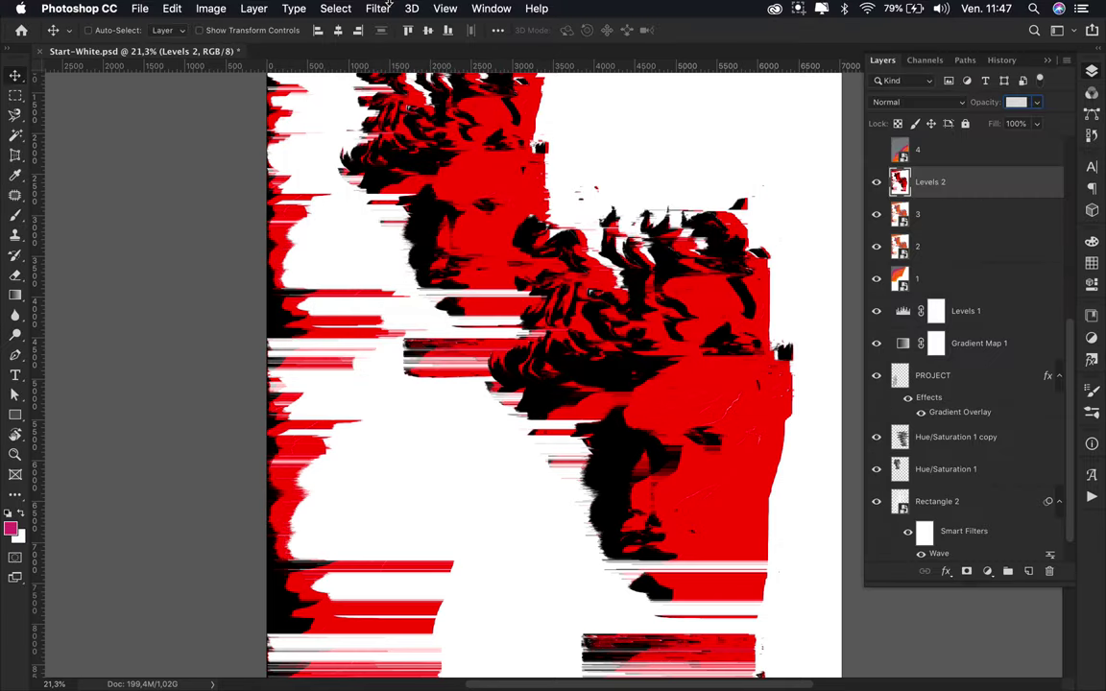
# Make a Color Range selection of the white areas at Fuzziness 5.
pyautogui.click(335, 8)
pyautogui.click(365, 161)
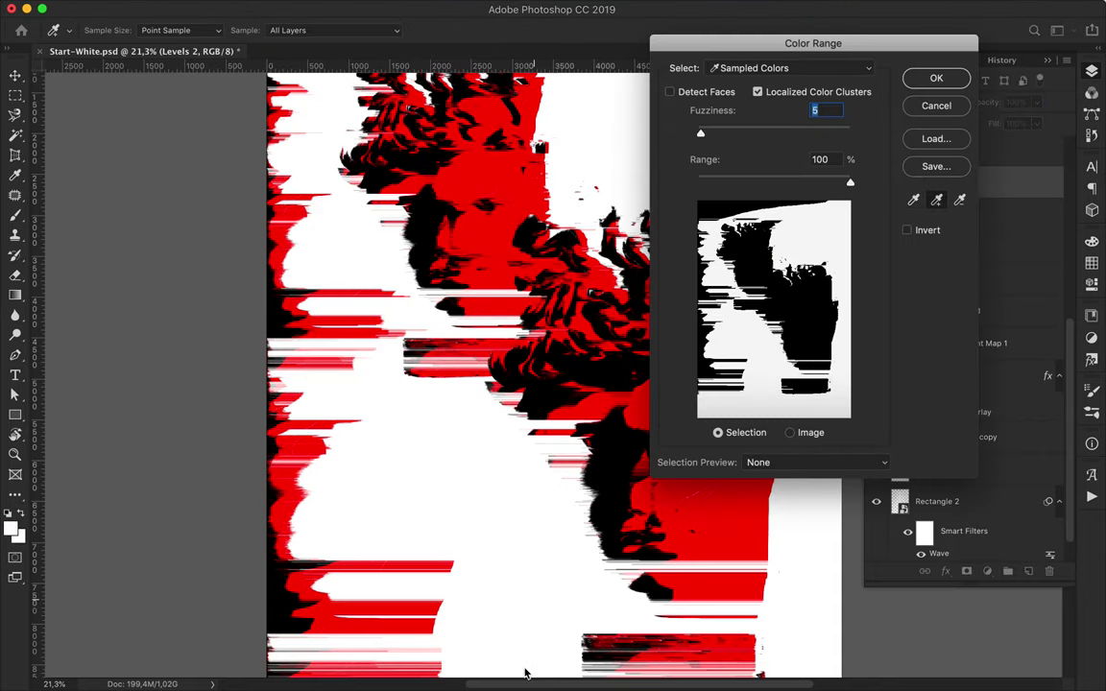
pyautogui.scroll(-2, 461, 614)
pyautogui.scroll(-3, 366, 658)
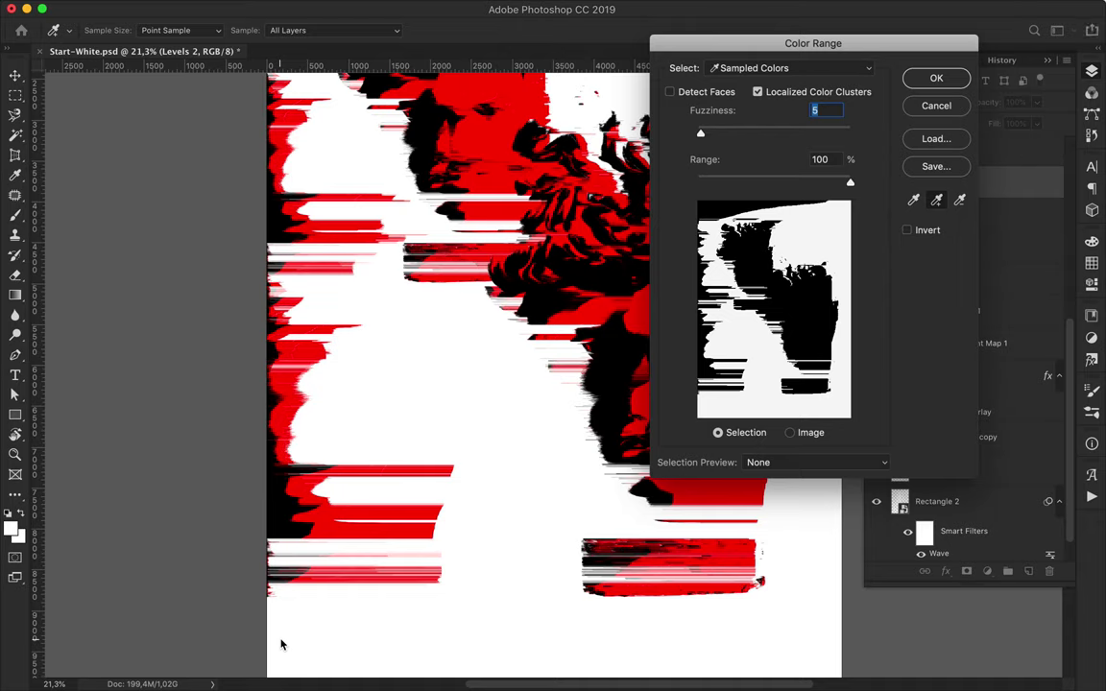
pyautogui.click(937, 79)
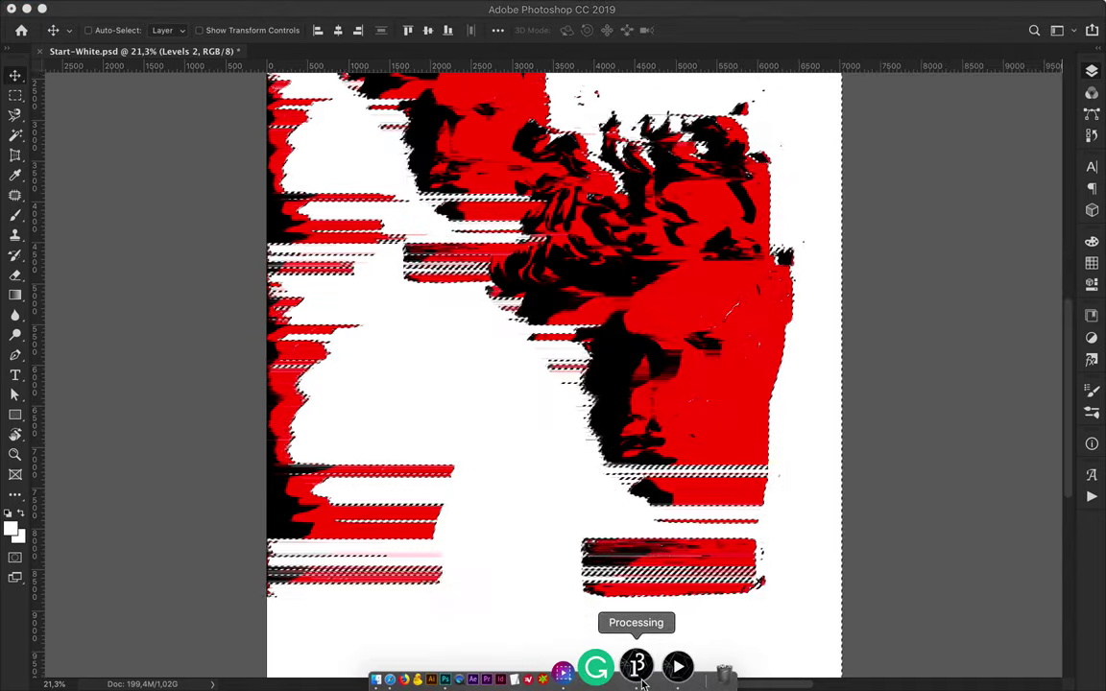
# Rerun the pixel sort and check the new Start-White-2_1.png output.
pyautogui.click(634, 666)
pyautogui.click(428, 173)
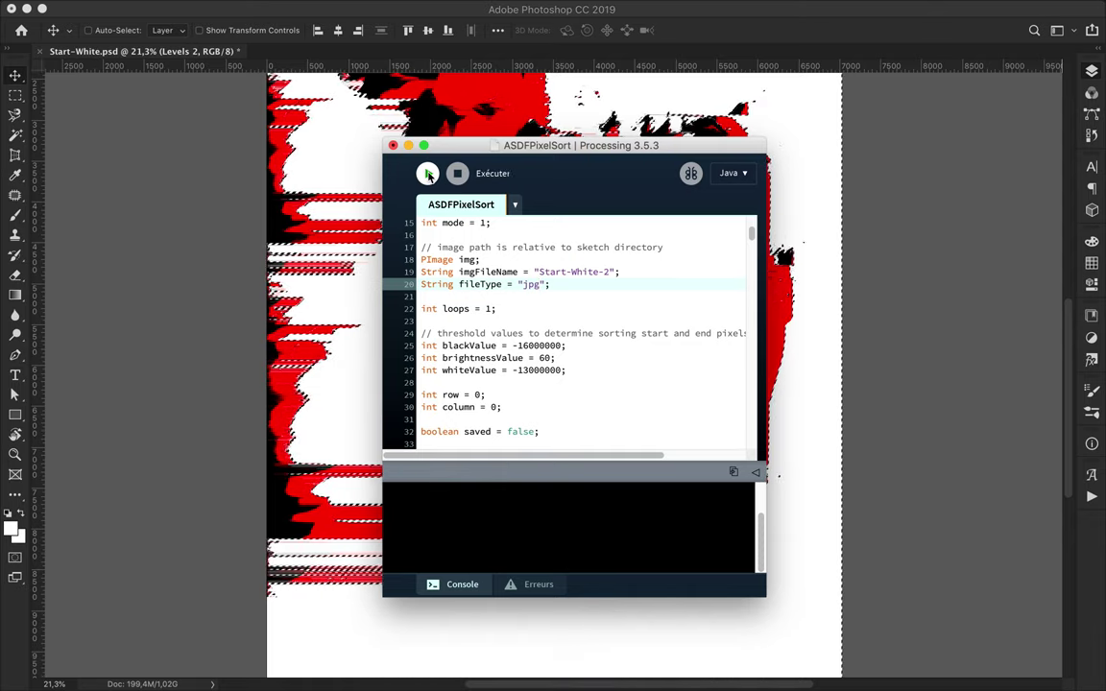
pyautogui.click(445, 603)
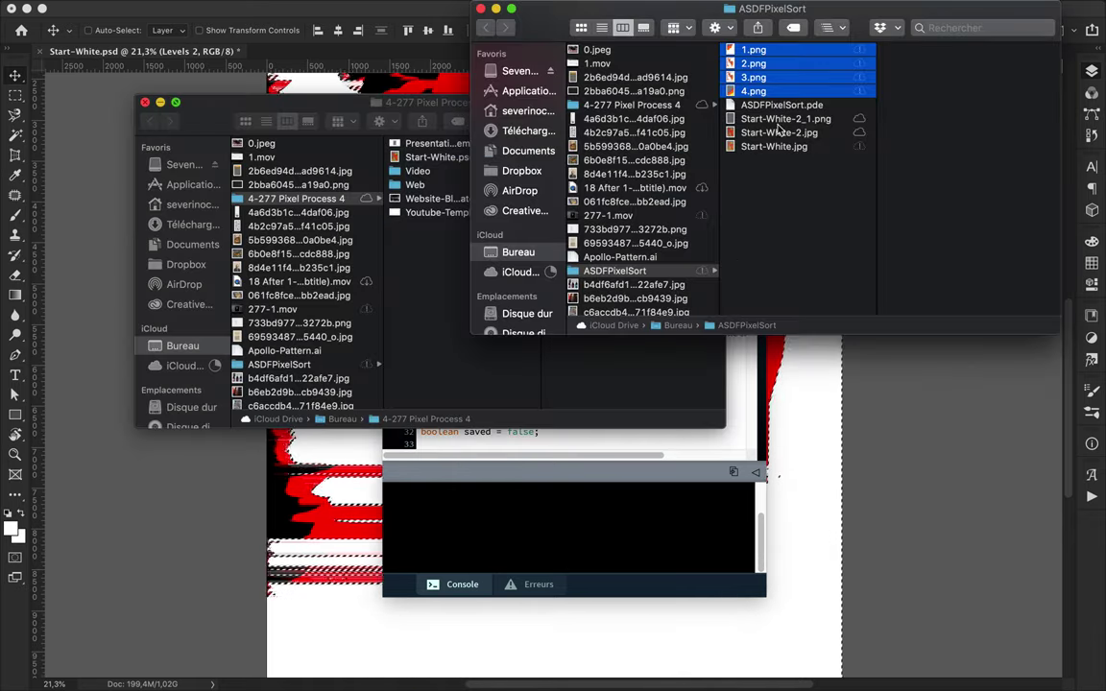
pyautogui.click(778, 119)
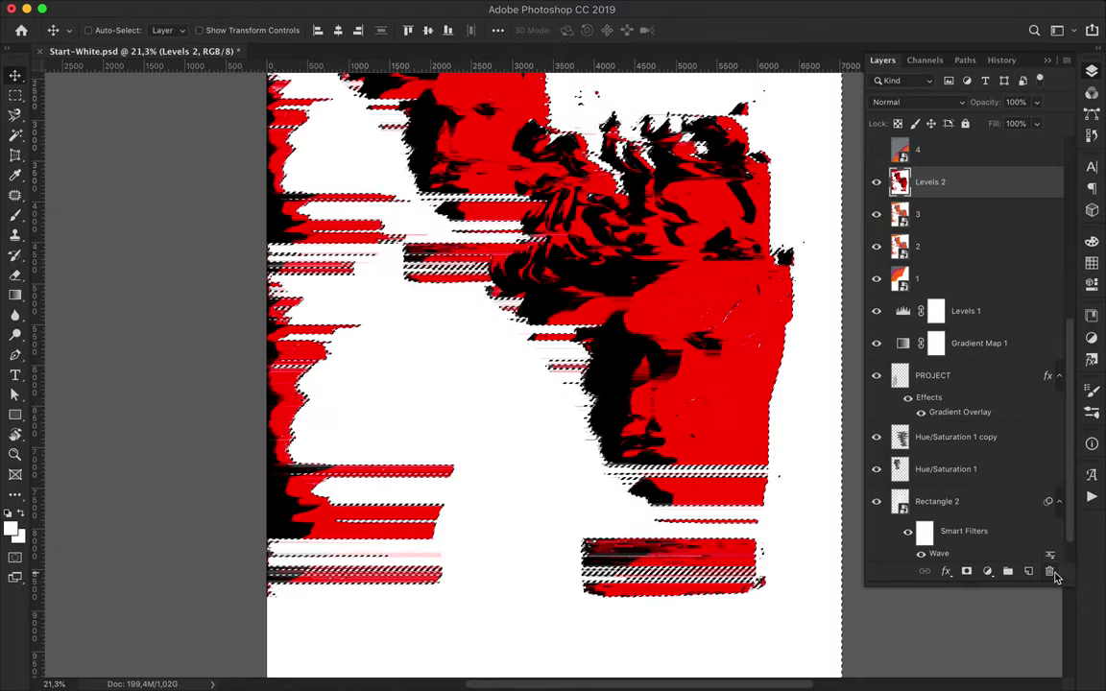
# Delete the Levels 2 layer and attempt to delete the selected white areas of layer 3.
pyautogui.click(1050, 571)
pyautogui.click(672, 240)
pyautogui.press('Delete')
pyautogui.press('Return')
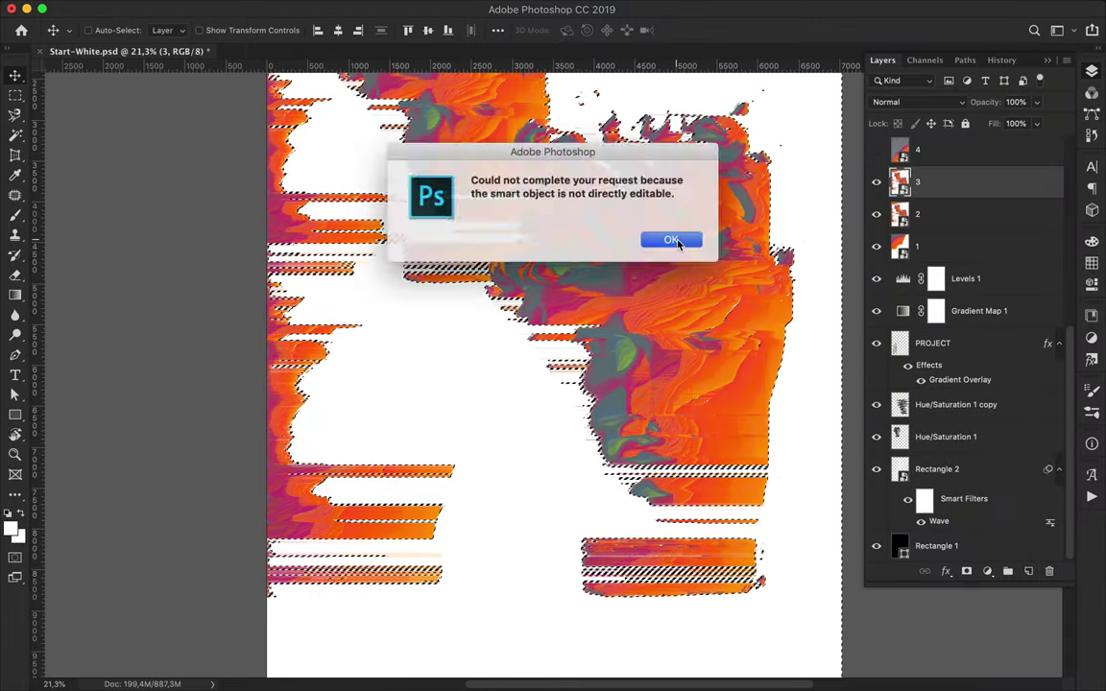
# Rasterize layer 3, delete layer 2, and show layer 4 beneath layer 1.
pyautogui.rightClick(950, 182)
pyautogui.click(885, 287)
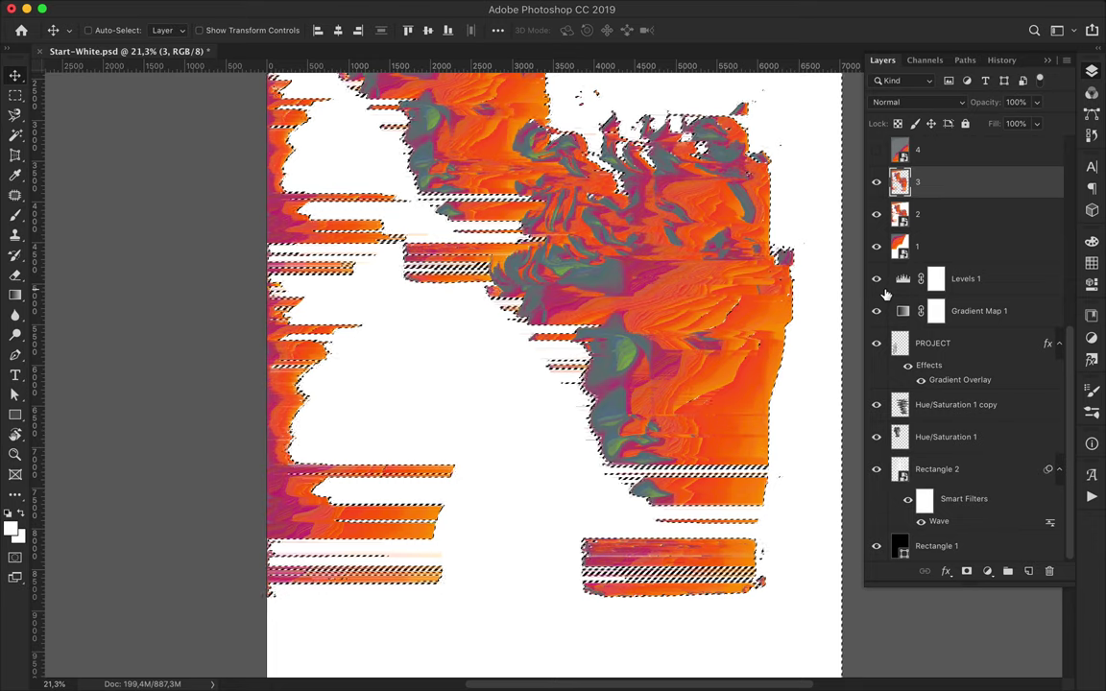
pyautogui.moveTo(993, 180); pyautogui.dragTo(1049, 571)
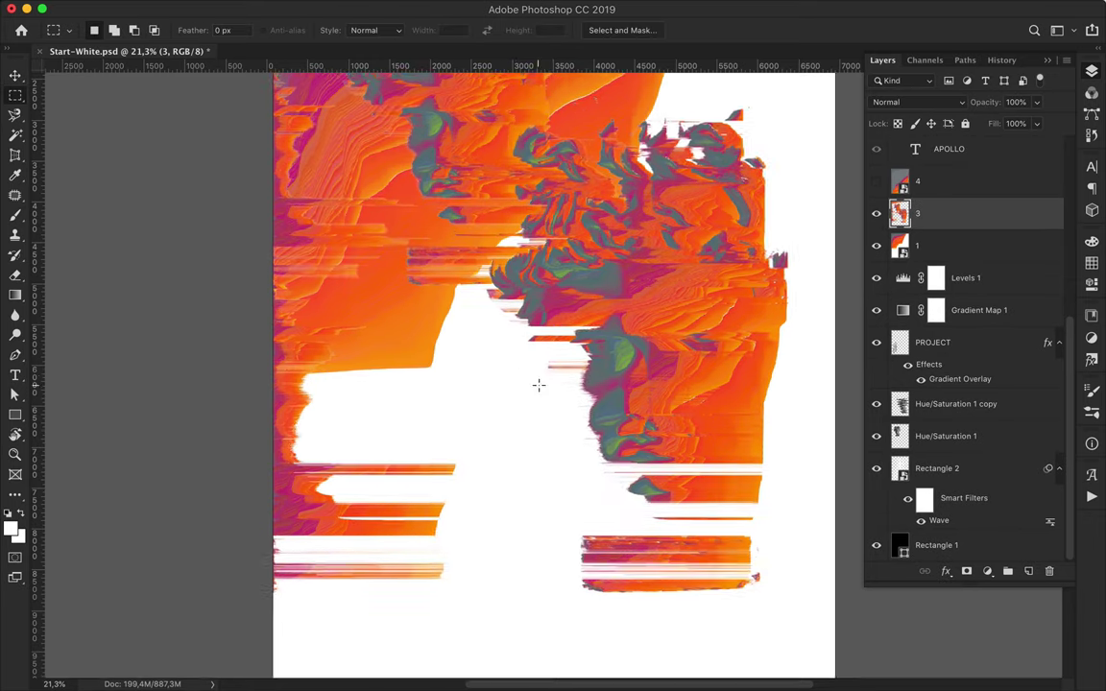
pyautogui.scroll(-2, 634, 333)
pyautogui.click(922, 182)
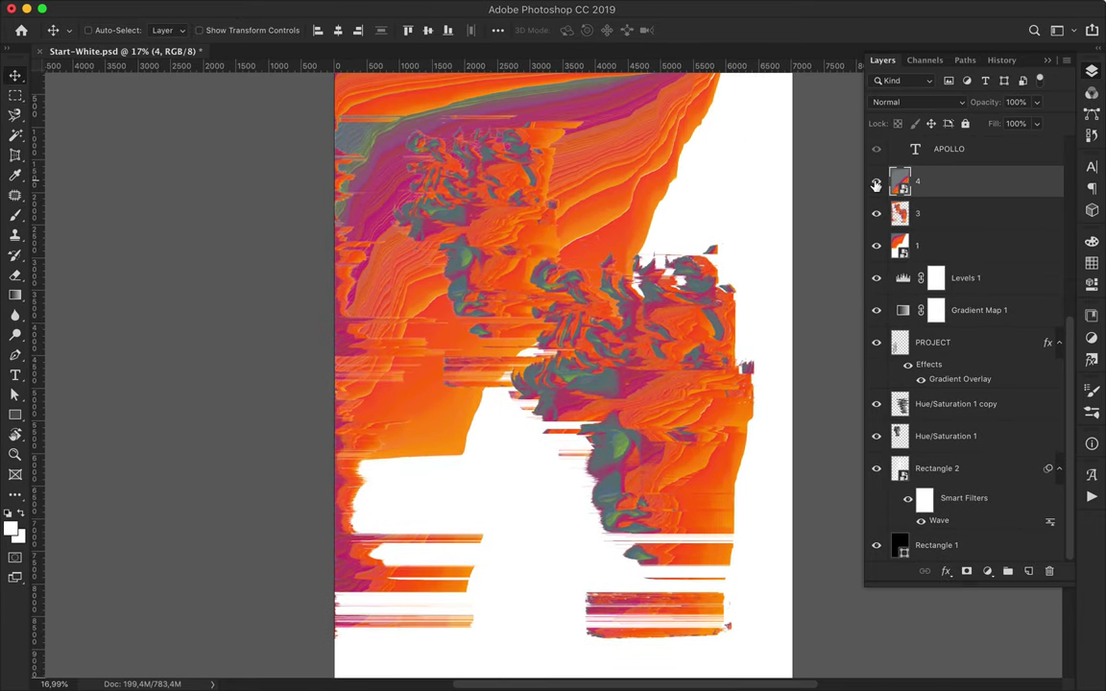
pyautogui.click(876, 181)
pyautogui.moveTo(971, 269); pyautogui.dragTo(985, 259)
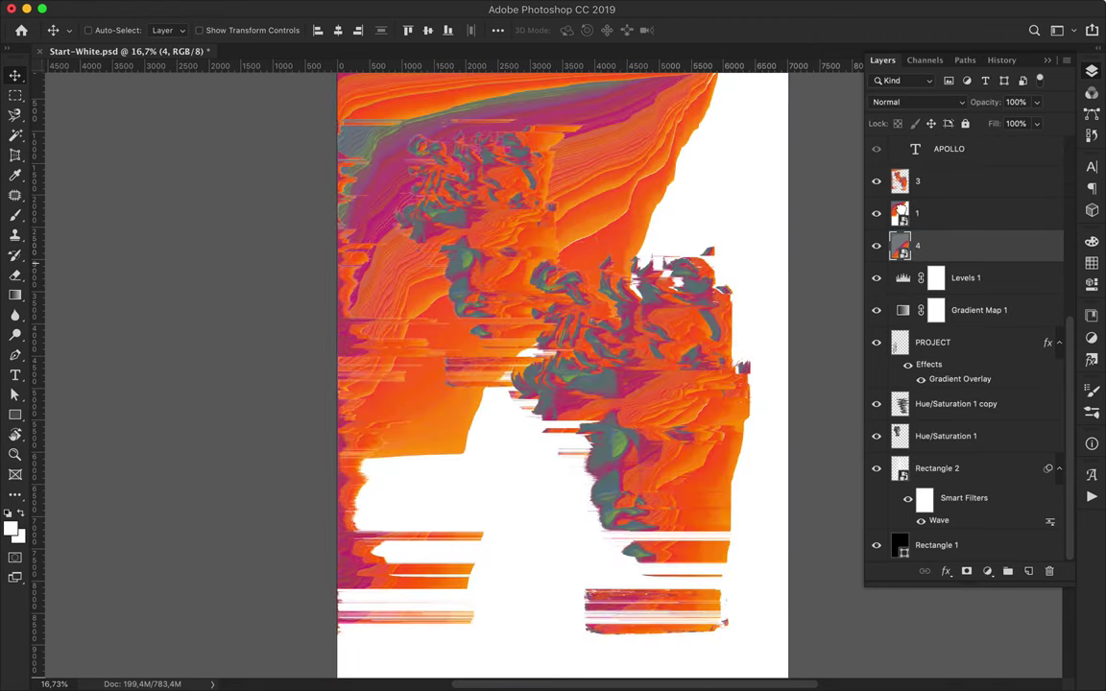
# Rasterize layer 1 and delete its Magic Wand-selected white areas.
pyautogui.press('w')
pyautogui.press('BackSpace')
pyautogui.press('Return')
pyautogui.rightClick(921, 213)
pyautogui.click(864, 287)
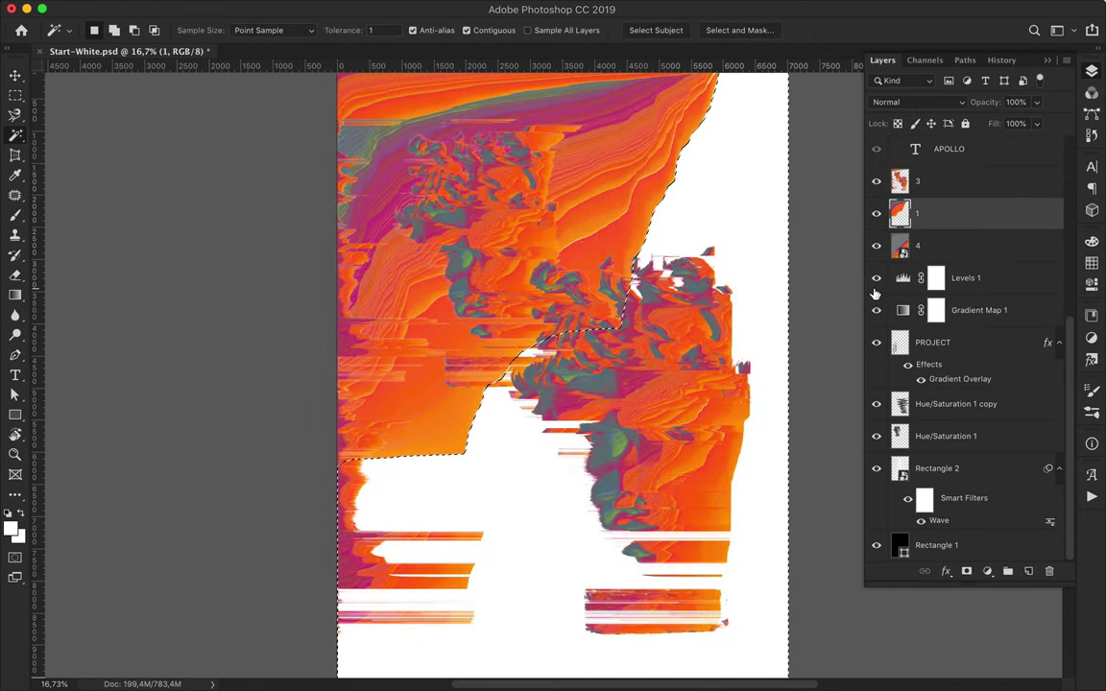
pyautogui.press('BackSpace')
pyautogui.hotkey('ctrl', 'd')
# Bring the Processing sketch forward and run the pixel-sort on Start-White-2.
pyautogui.press('v')
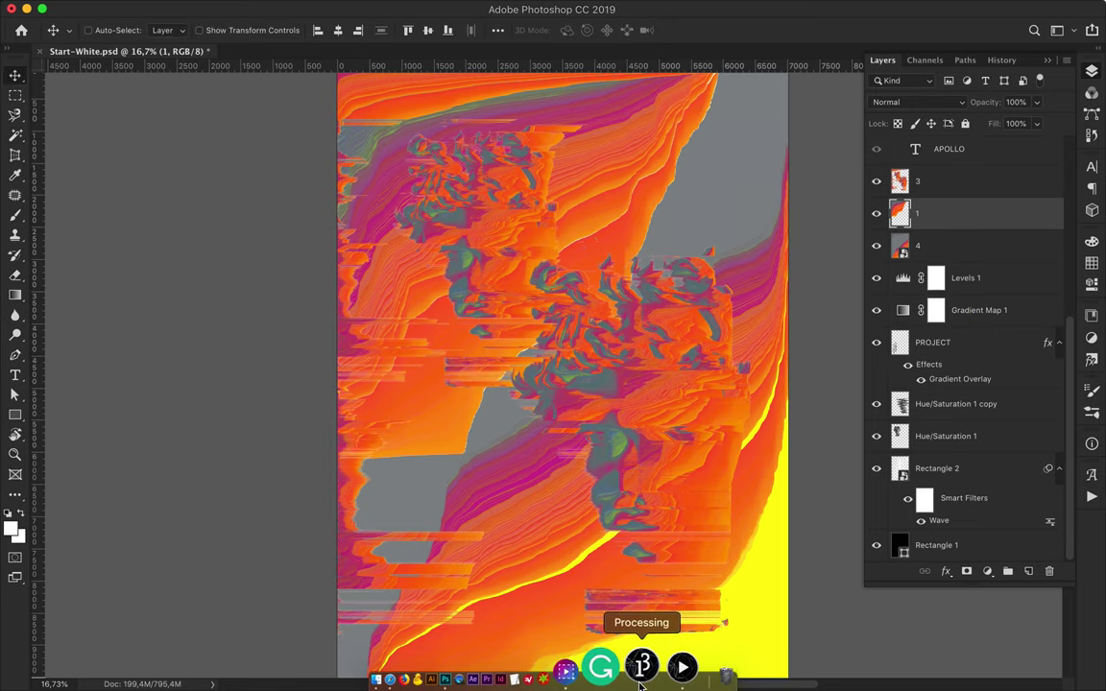
pyautogui.click(376, 680)
pyautogui.click(641, 672)
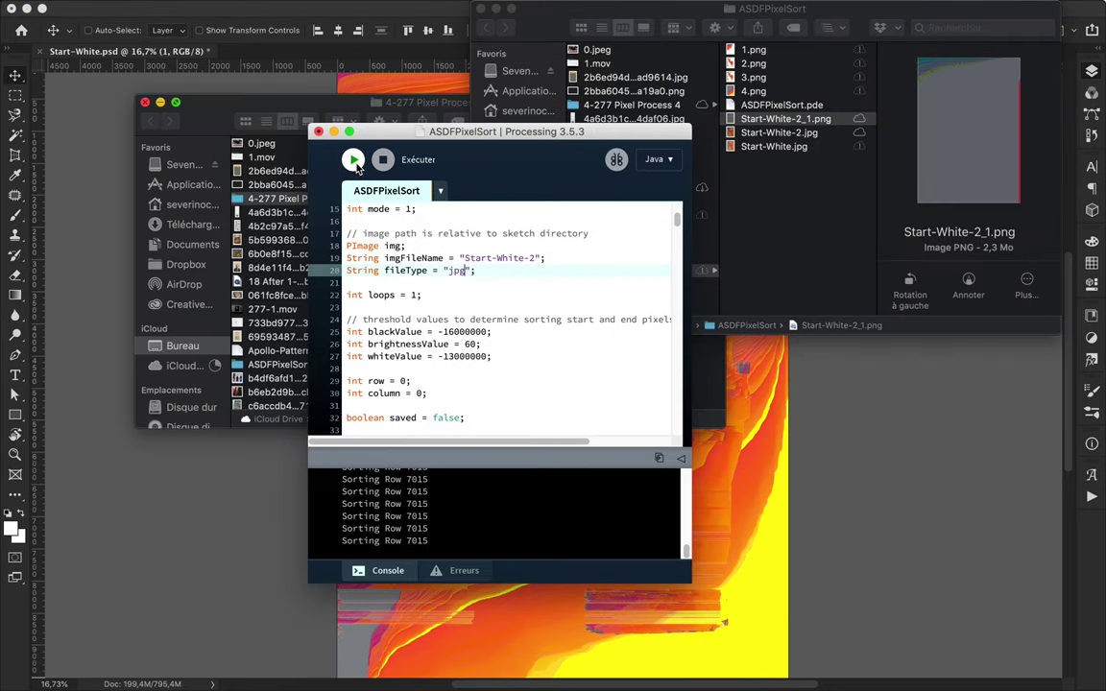
pyautogui.scroll(5, 447, 280)
pyautogui.click(409, 344)
pyautogui.write('2')
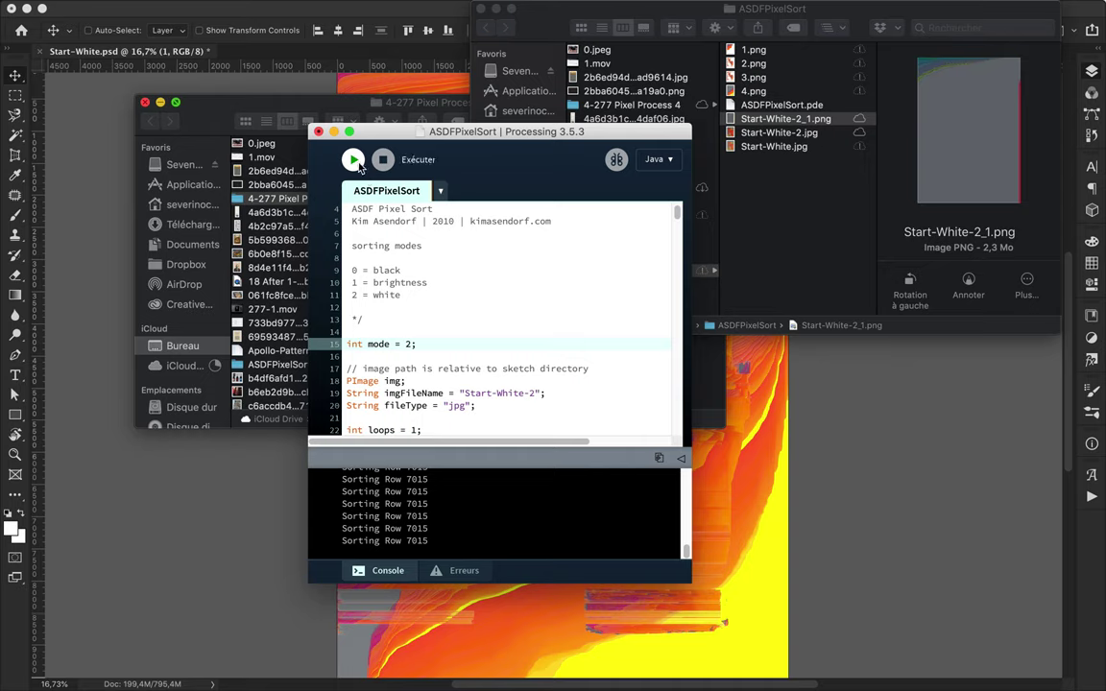
pyautogui.click(353, 161)
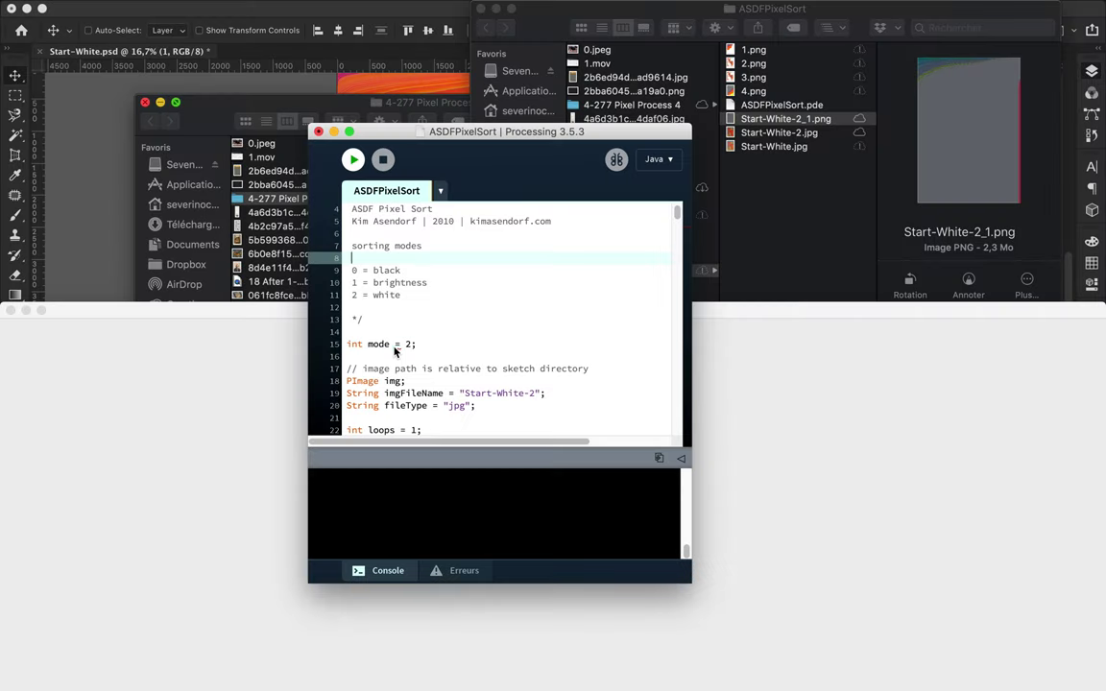
# Restore the jpg file type and run, then set sorting mode 2 and rerun.
pyautogui.click(394, 349)
pyautogui.press('super+z')
pyautogui.write('pg')
pyautogui.press('super+r')
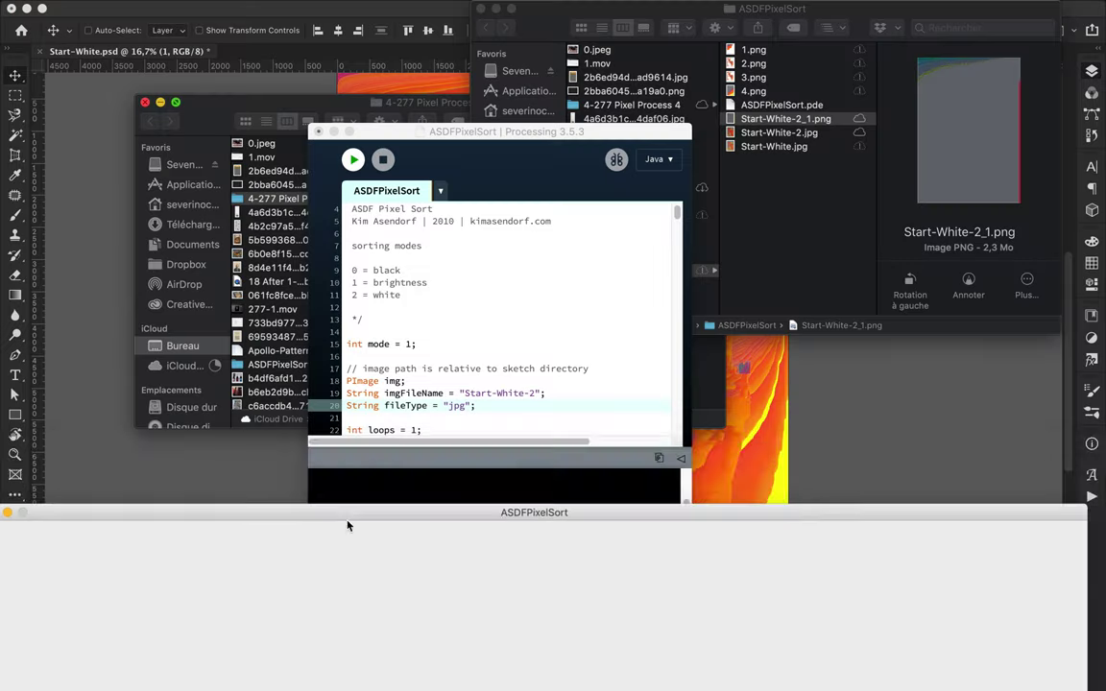
pyautogui.write('2')
pyautogui.press('super+r')
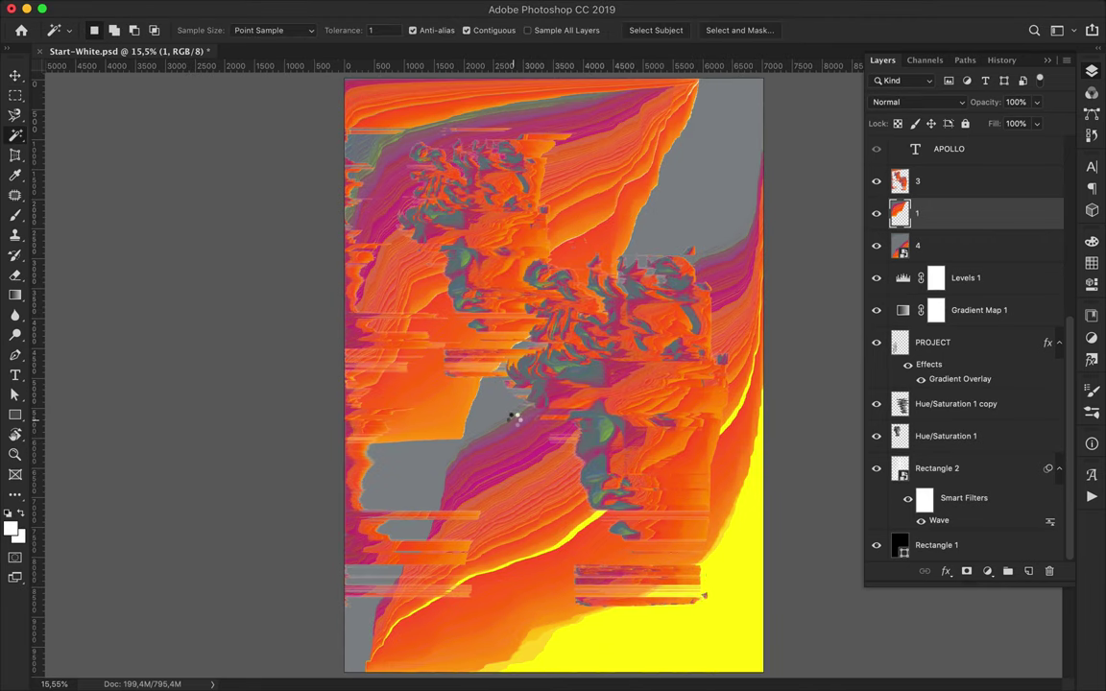
# Magic Wand the grey areas and expand the selection by 20 pixels, including canvas edges.
pyautogui.click(512, 418)
pyautogui.click(333, 9)
pyautogui.click(557, 254)
pyautogui.write('20')
pyautogui.click(407, 356)
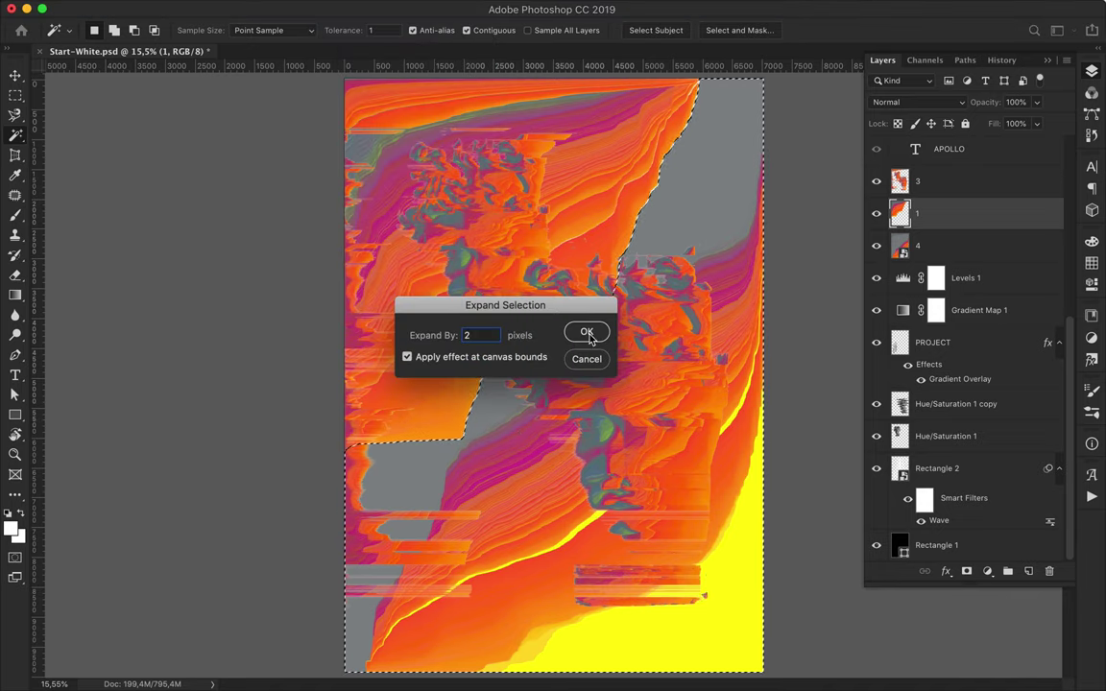
pyautogui.click(588, 334)
# Feather the grey-area selection by 6 pixels.
pyautogui.press('m')
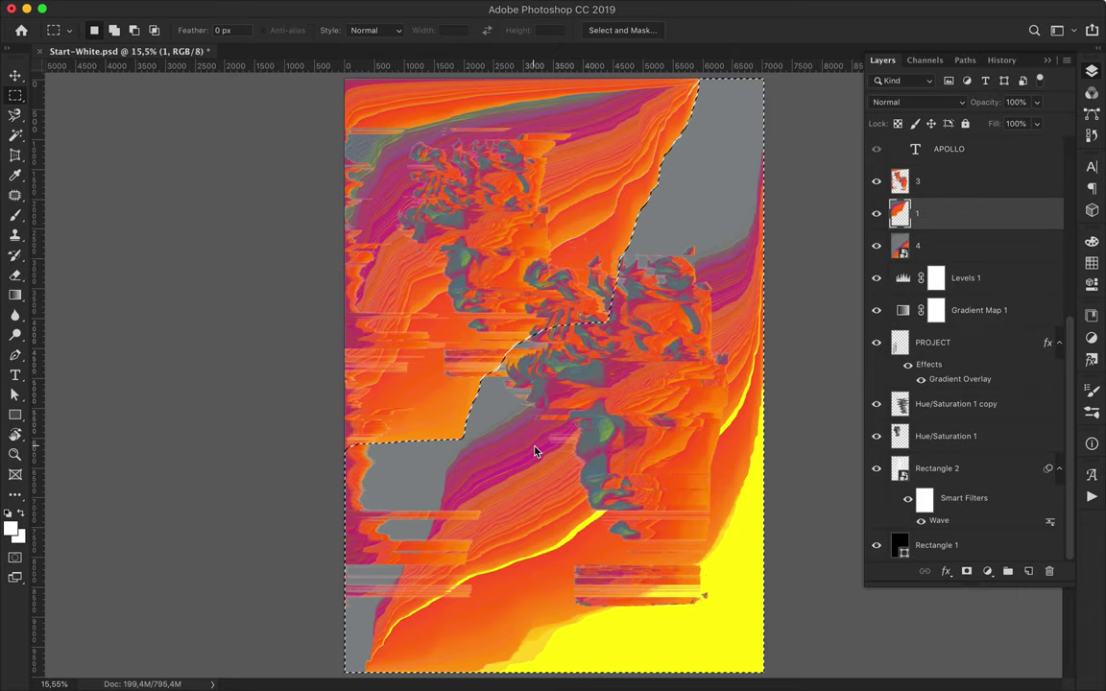
pyautogui.press('v')
pyautogui.scroll(5, 536, 452)
pyautogui.hscroll(5, 536, 451)
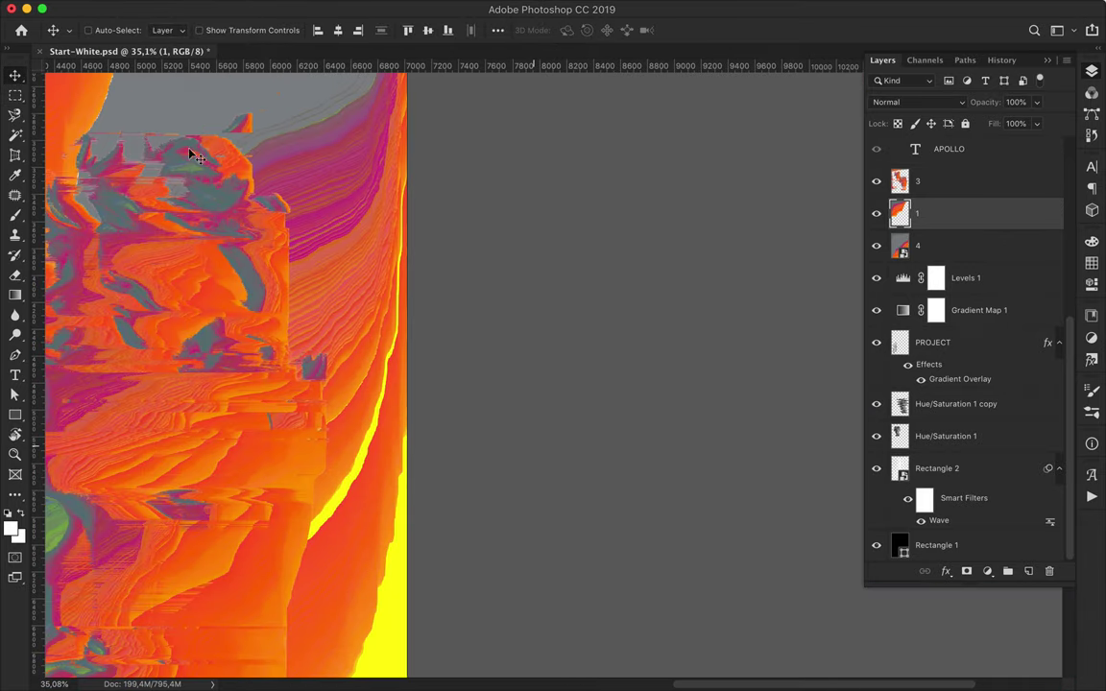
pyautogui.press('w')
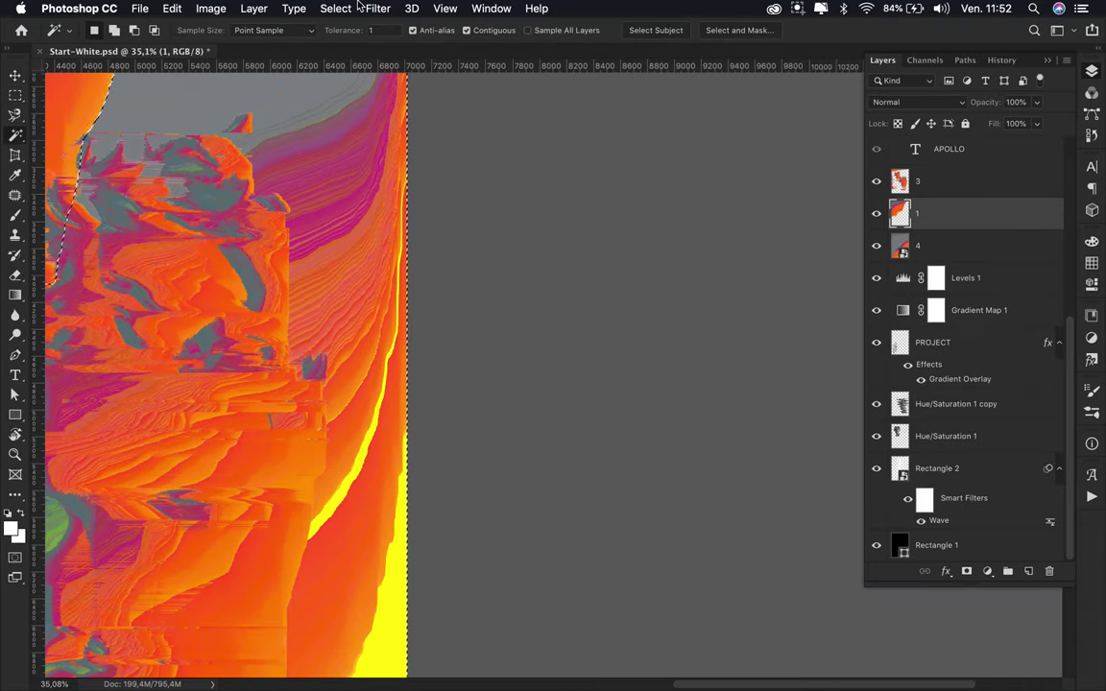
pyautogui.click(335, 9)
pyautogui.click(534, 288)
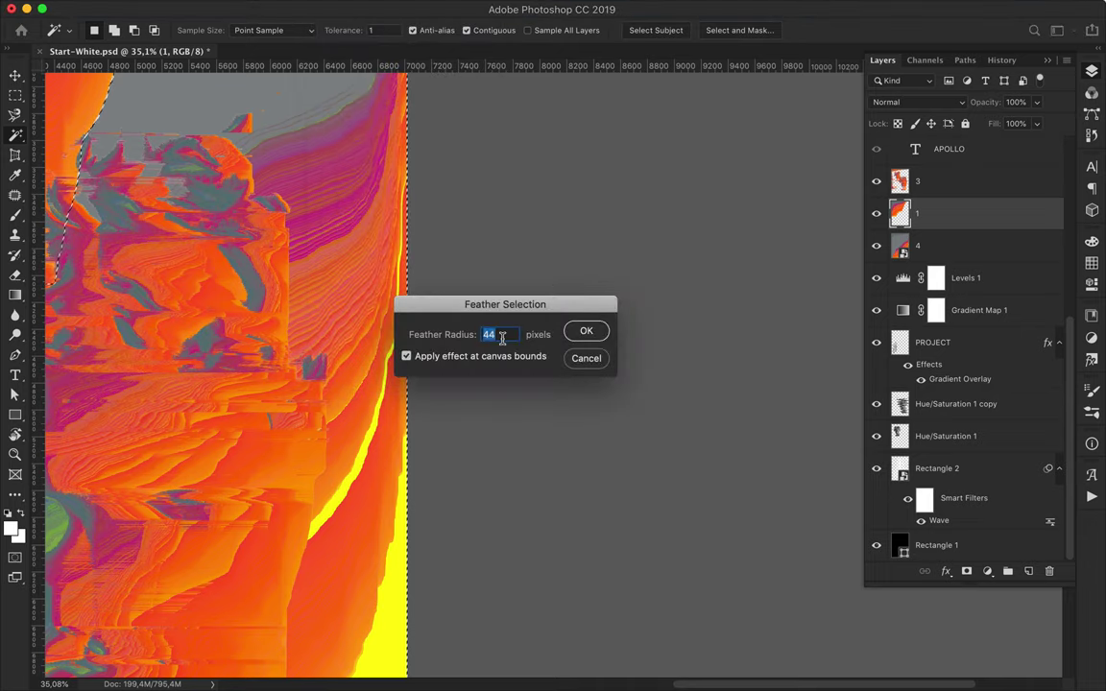
pyautogui.click(605, 332)
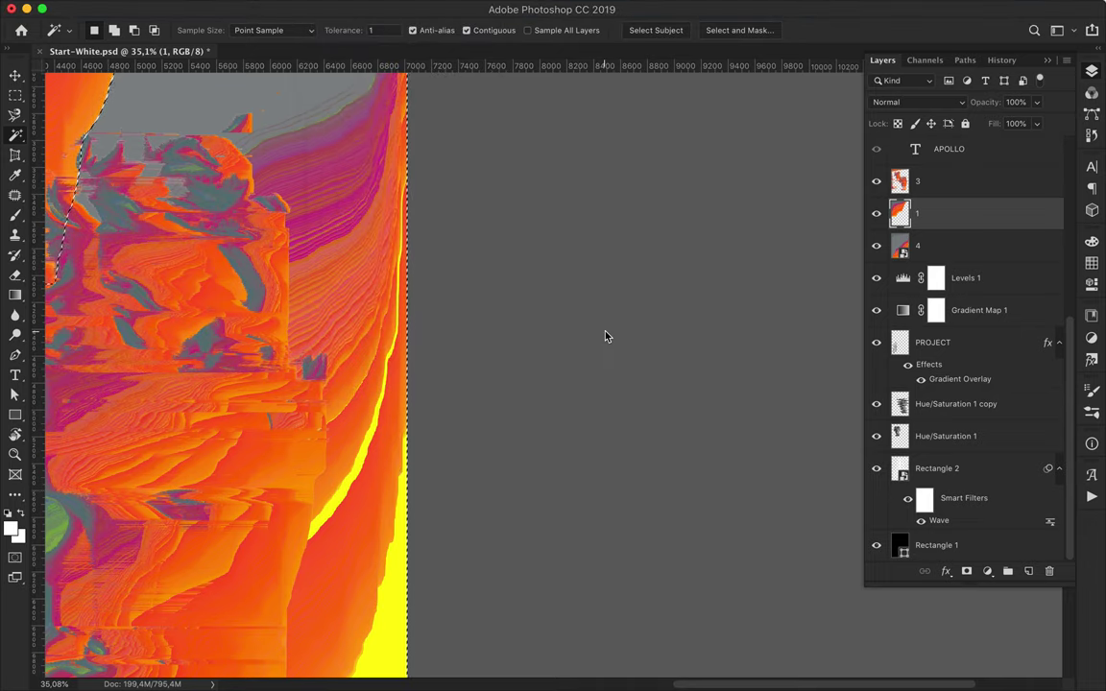
# Feather the selection again by 12 pixels, then deselect.
pyautogui.hscroll(-5, 605, 336)
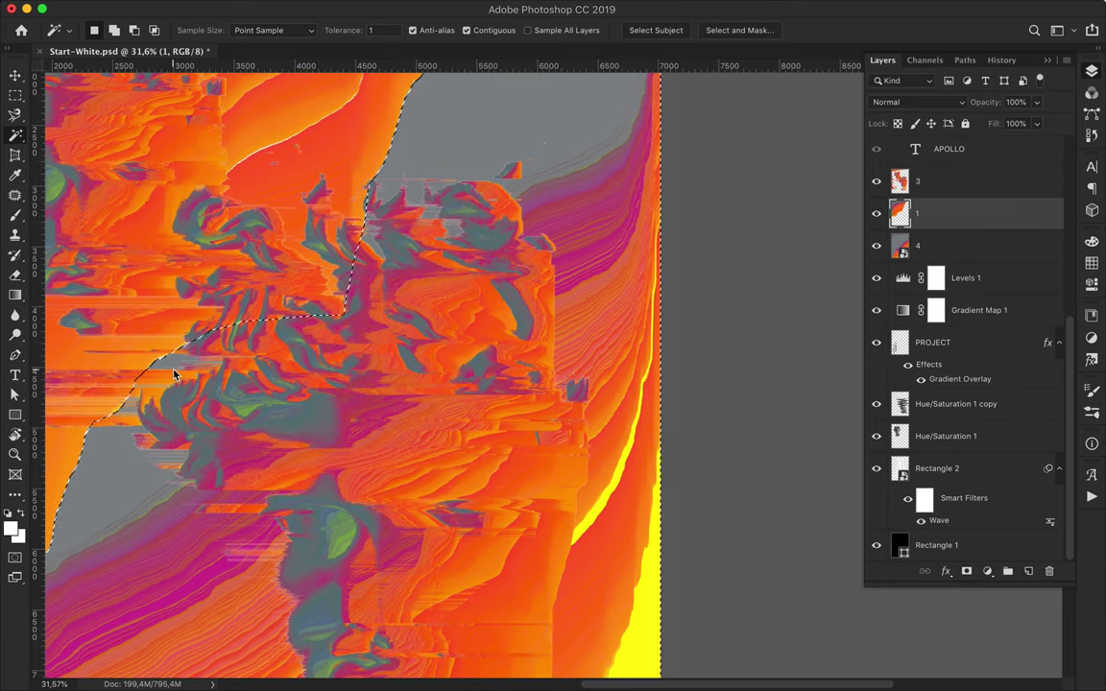
pyautogui.click(376, 8)
pyautogui.click(533, 286)
pyautogui.write('12')
pyautogui.click(586, 330)
pyautogui.hotkey('ctrl', 'd')
pyautogui.scroll(-1, 274, 340)
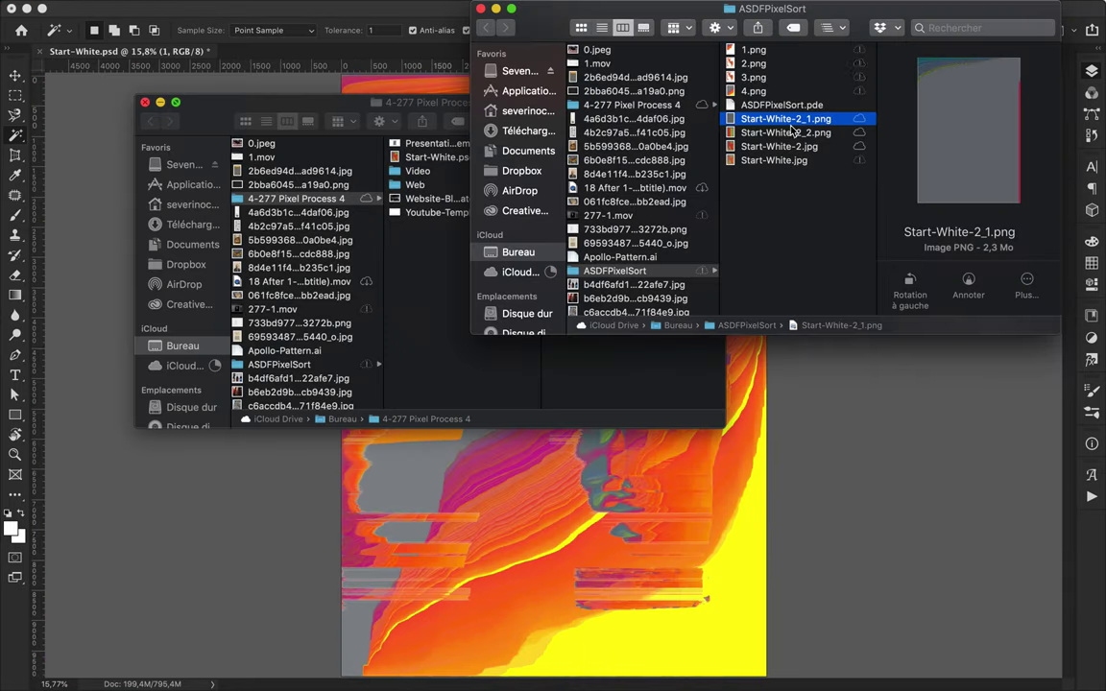
# Compare the Start-White-2_2.png preview with the original Start-White-2.jpg in ASDFPixelSort.
pyautogui.click(787, 134)
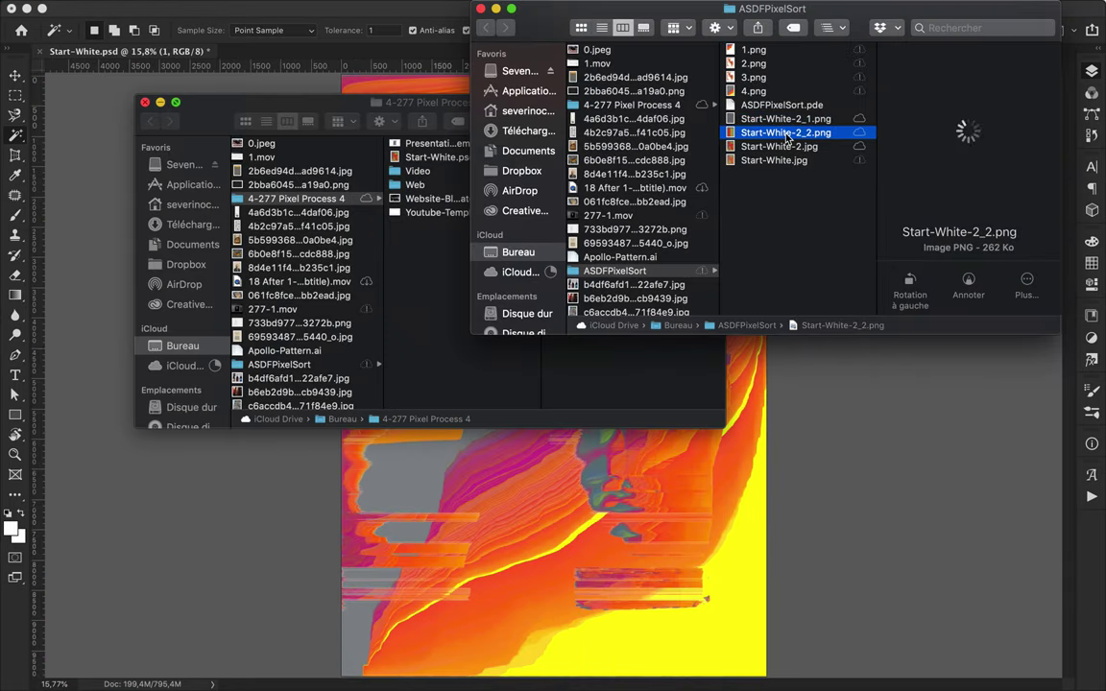
pyautogui.click(785, 147)
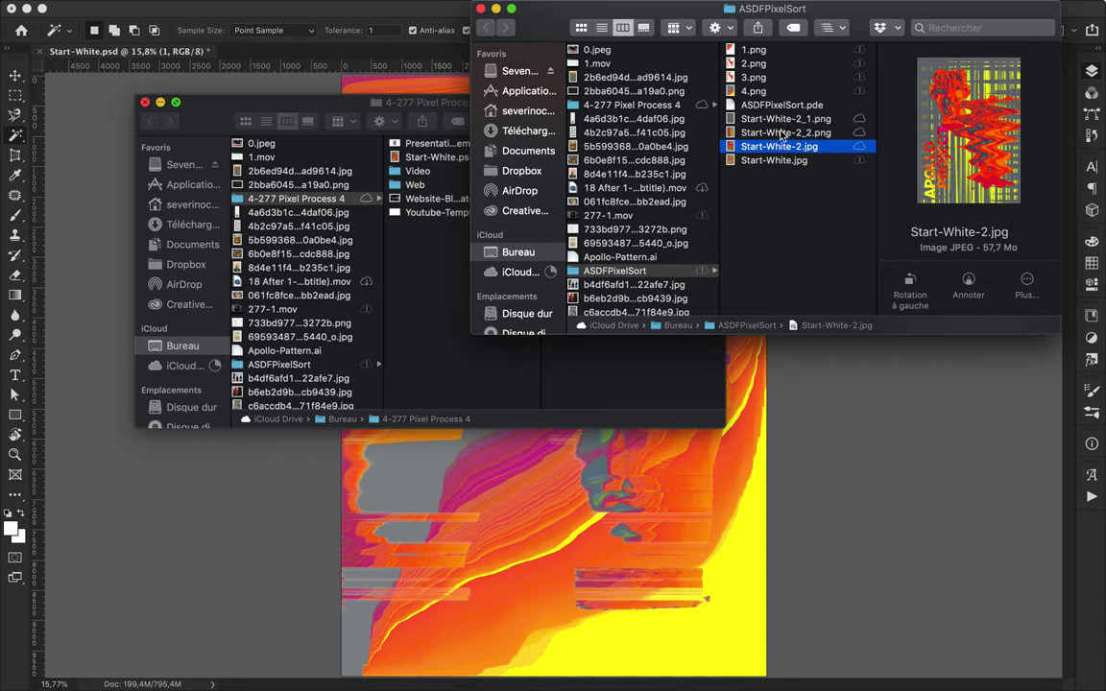
pyautogui.click(781, 135)
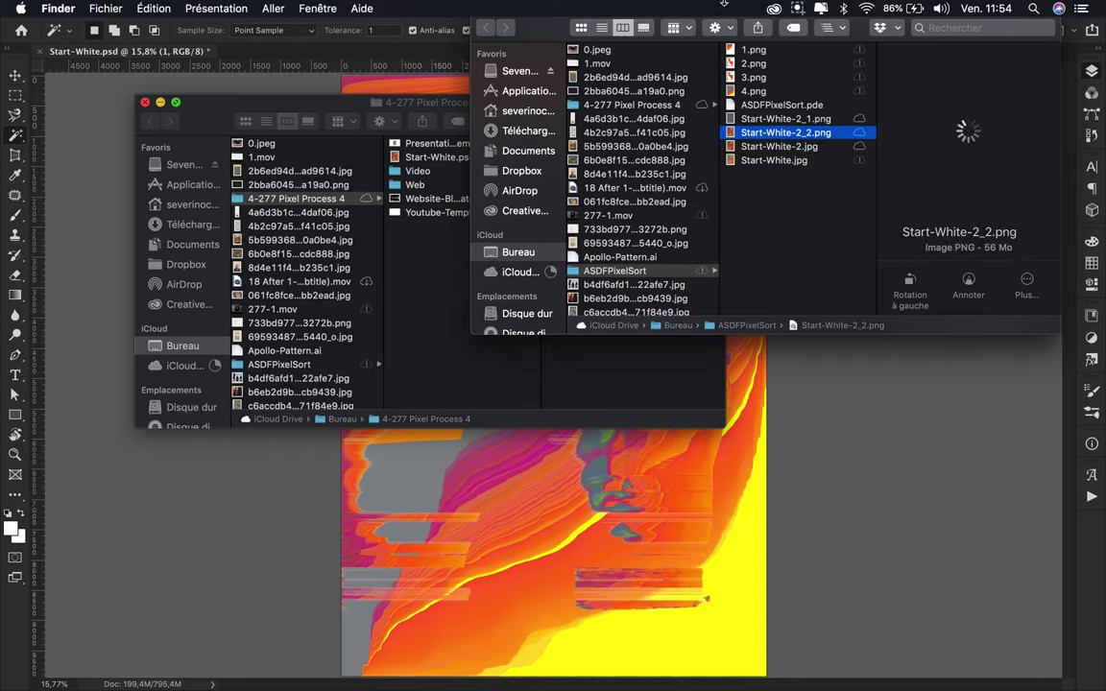
pyautogui.click(796, 10)
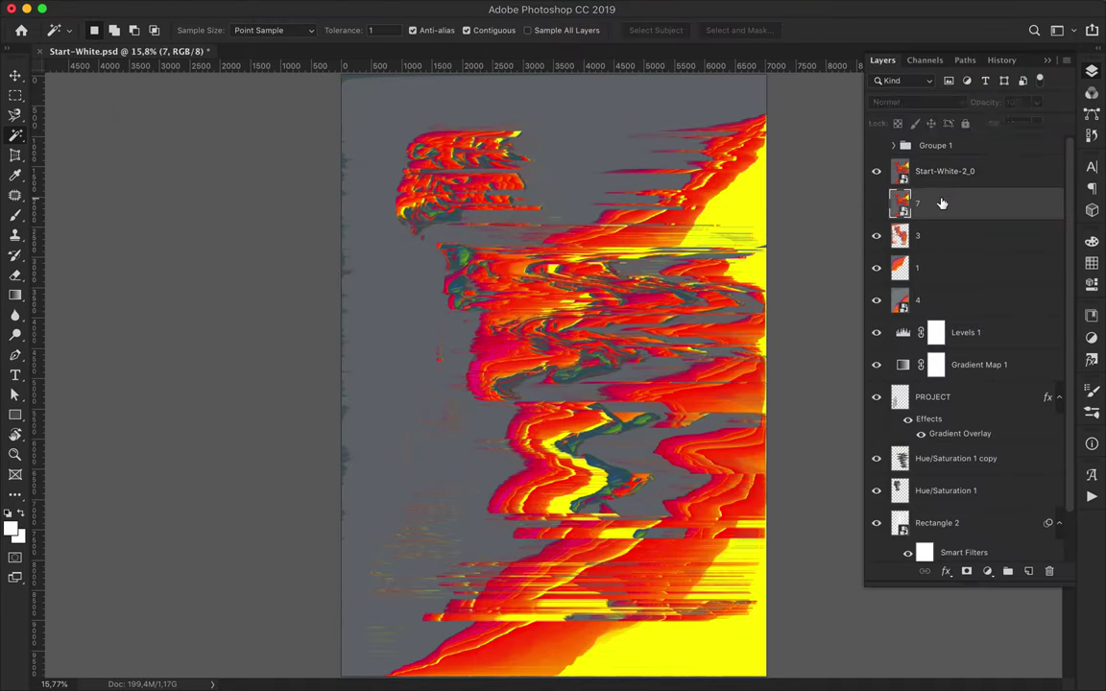
# Remove layer 7 from the stack and duplicate the Start-White-2_0 layer.
pyautogui.moveTo(942, 203); pyautogui.dragTo(419, 173)
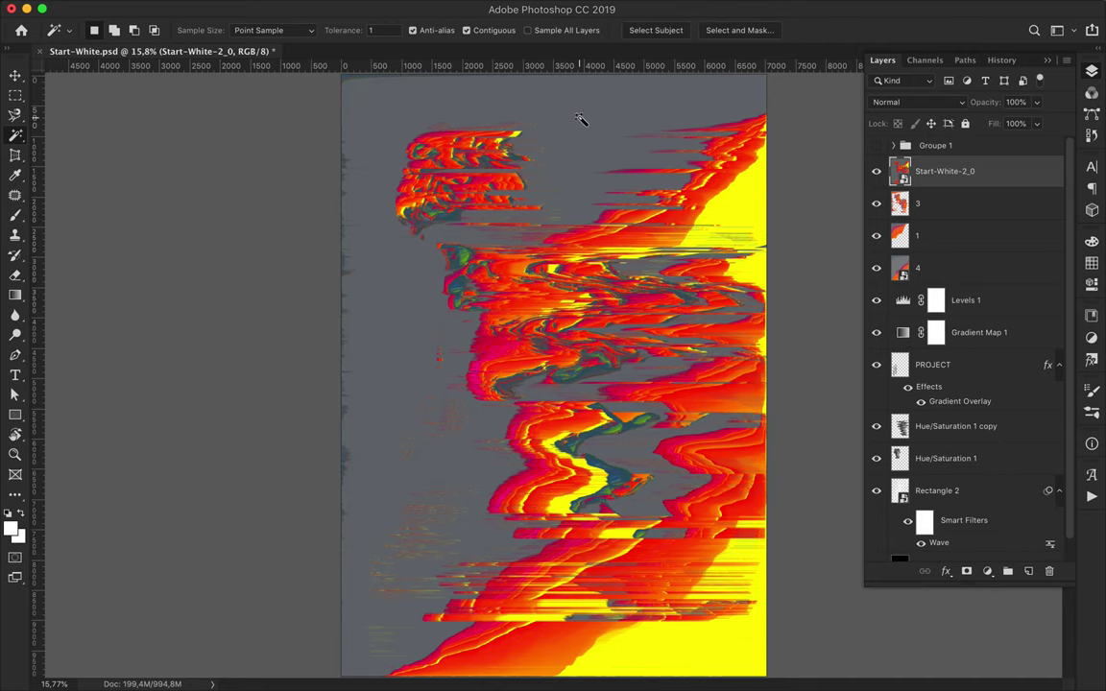
pyautogui.moveTo(1006, 166); pyautogui.dragTo(568, 168)
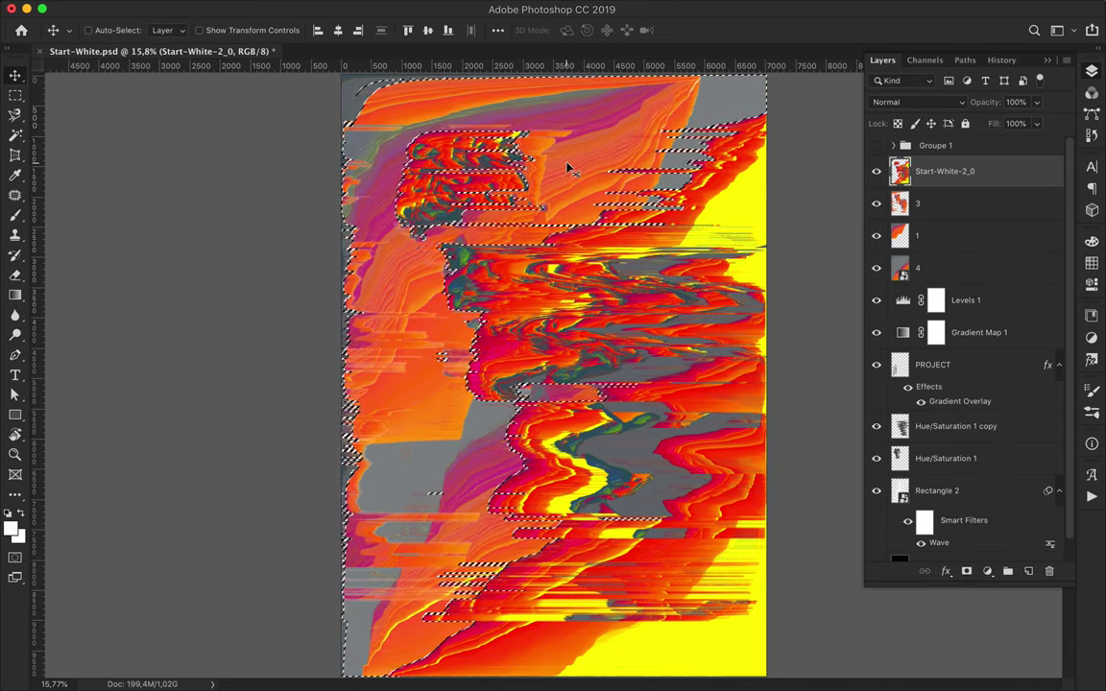
pyautogui.moveTo(963, 178); pyautogui.dragTo(963, 207)
# Set up a Gaussian Blur with radius about 76.6 on the copy.
pyautogui.click(334, 9)
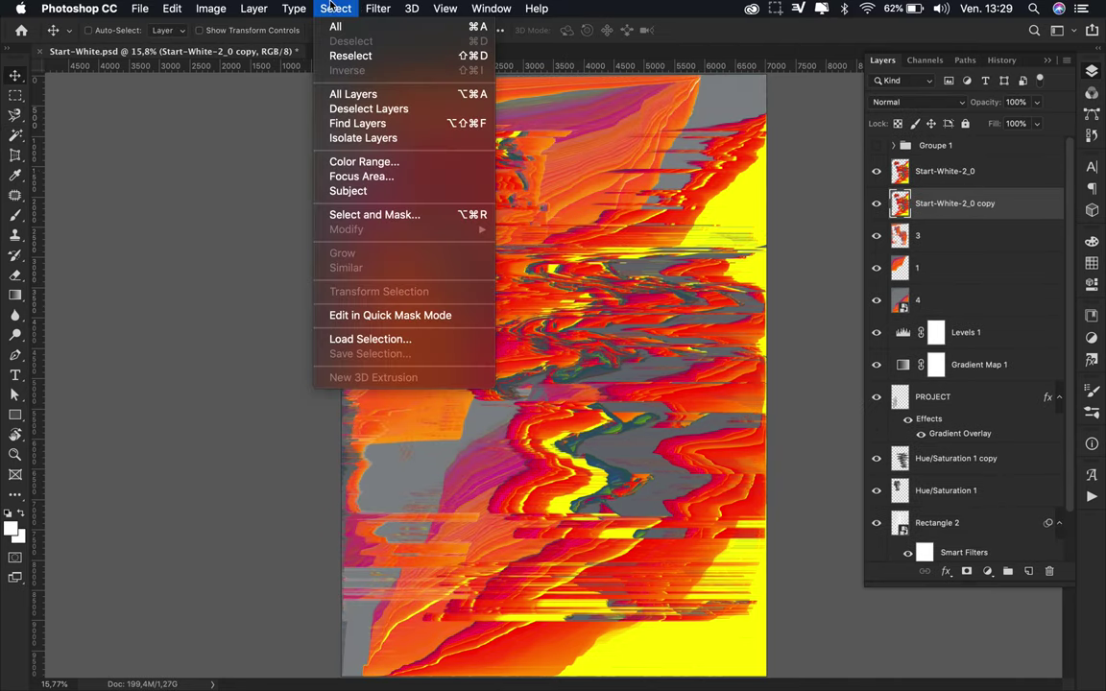
pyautogui.click(615, 264)
pyautogui.moveTo(752, 365); pyautogui.dragTo(775, 365)
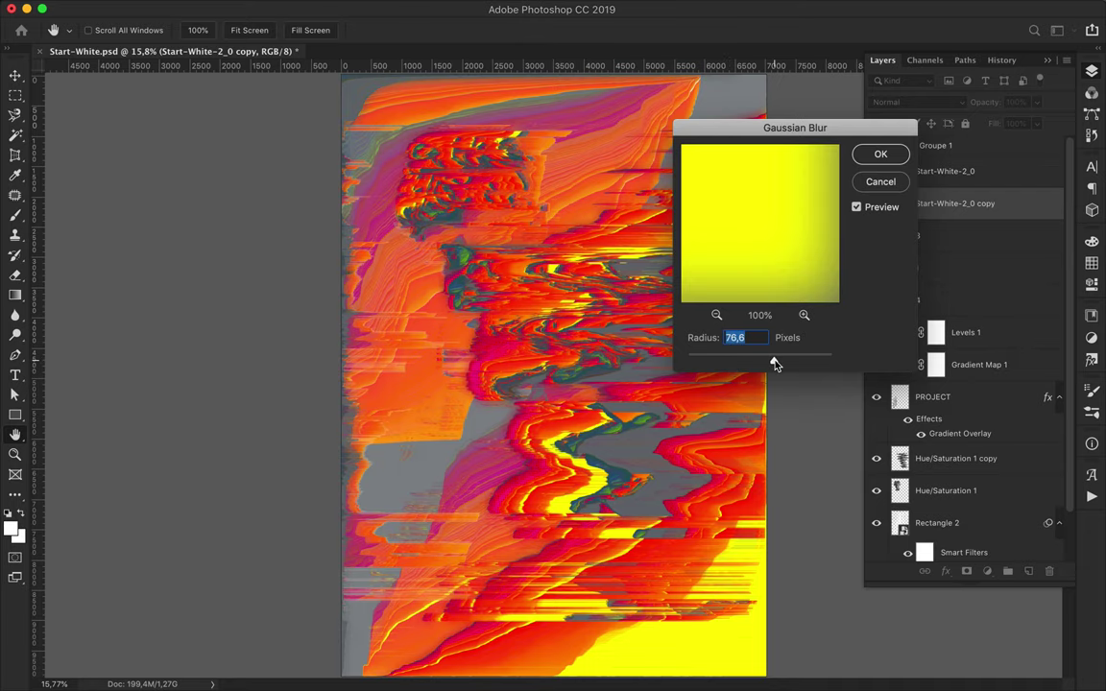
# Cancel the Gaussian Blur and nudge the Start-White-2_0 copy down and right.
pyautogui.click(881, 182)
pyautogui.click(336, 8)
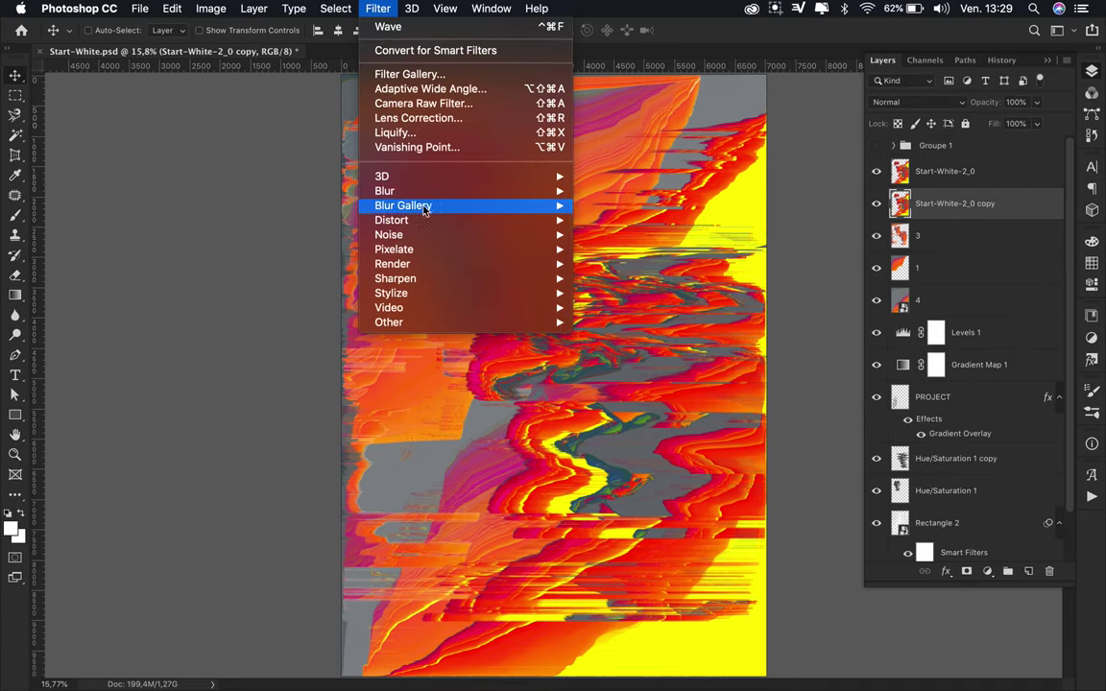
pyautogui.click(615, 240)
pyautogui.click(880, 182)
pyautogui.moveTo(484, 154)
pyautogui.mouseDown()
pyautogui.moveTo(509, 179)
pyautogui.moveTo(515, 286)
pyautogui.mouseUp()
# Leave the copy at Normal blend mode, hide it, and delete it.
pyautogui.click(918, 102)
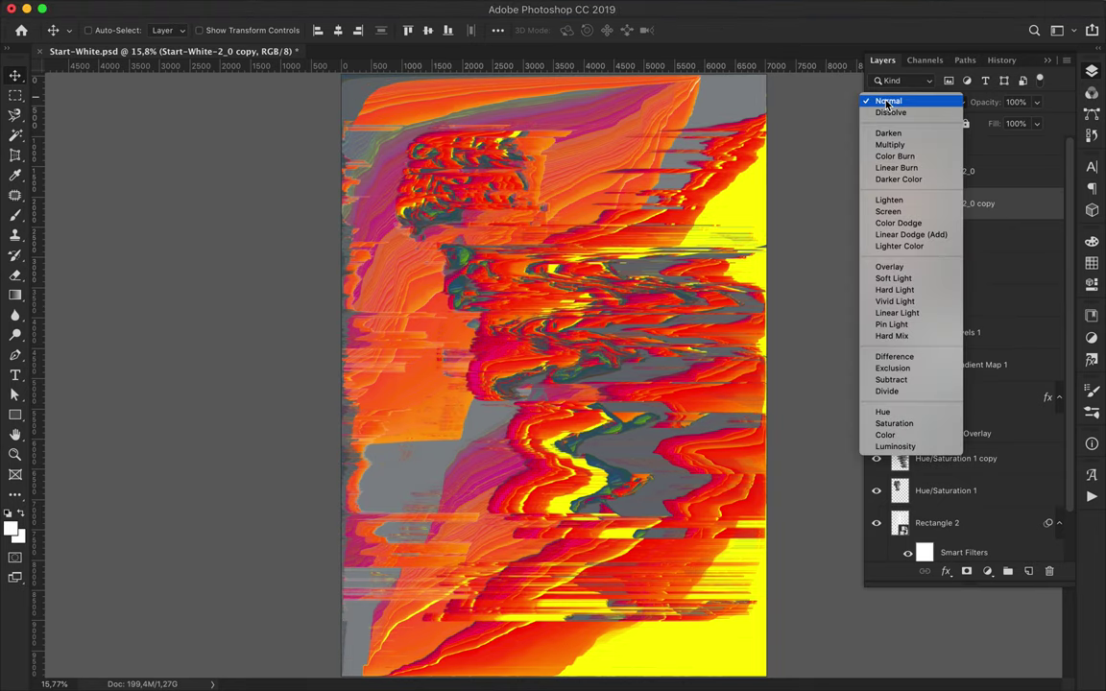
pyautogui.click(888, 101)
pyautogui.scroll(-2, 461, 254)
pyautogui.click(877, 204)
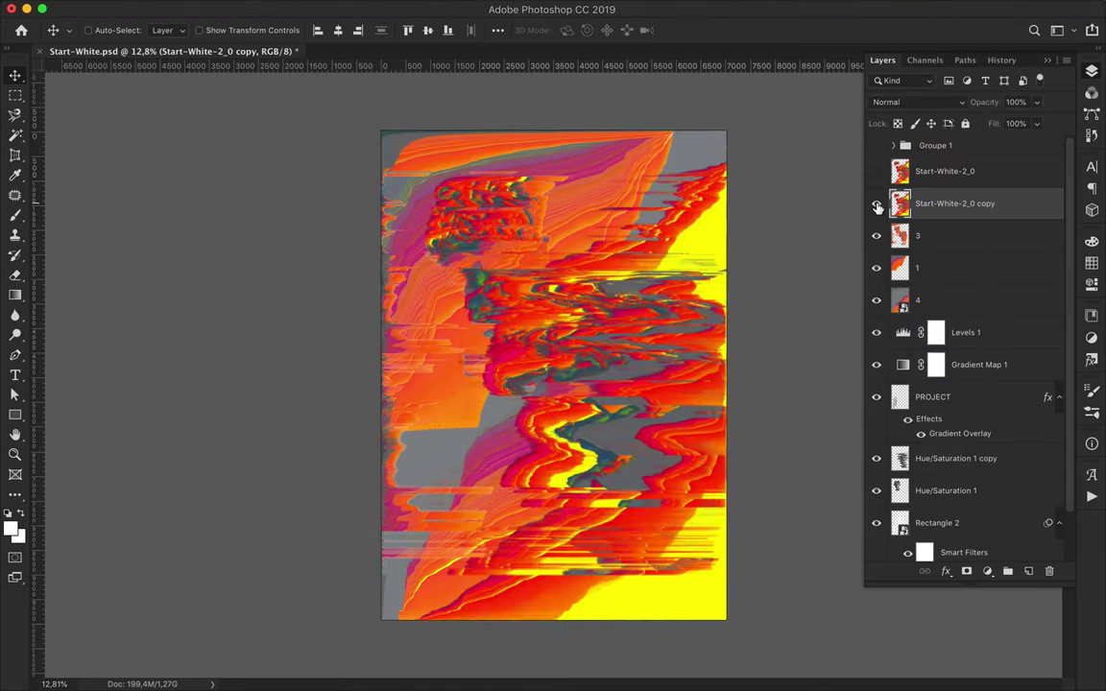
pyautogui.press('Delete')
# Hide layer 4 and move layers 1, 3 and Start-White-2_0 lower in the stack.
pyautogui.moveTo(943, 204); pyautogui.dragTo(946, 347)
pyautogui.click(922, 235)
pyautogui.click(876, 235)
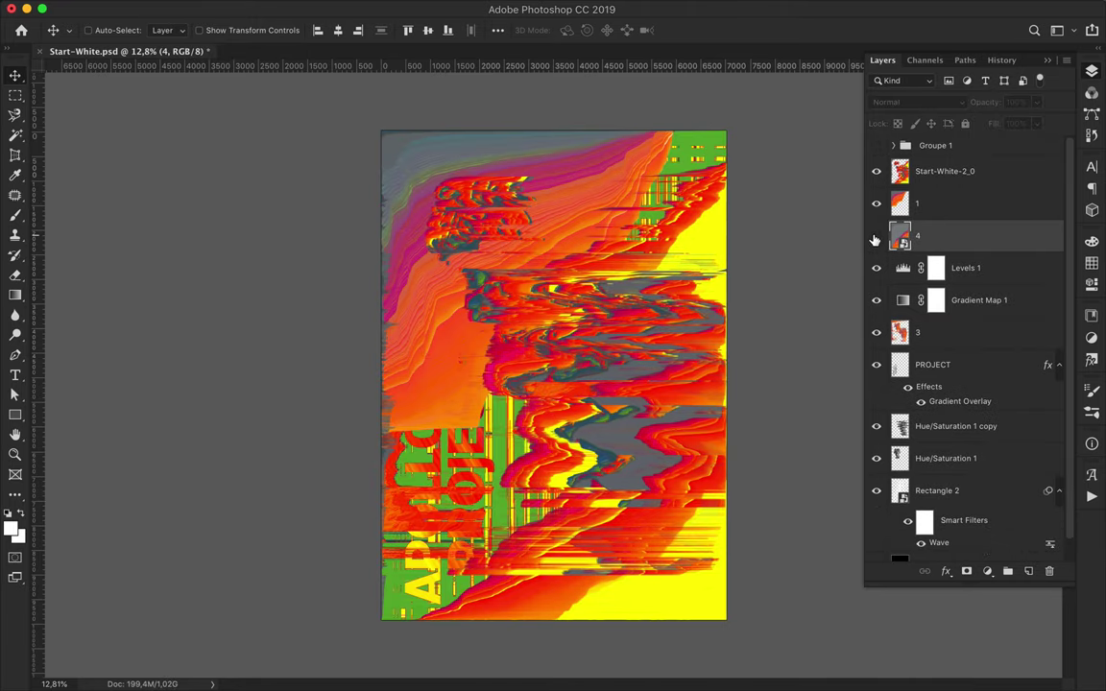
pyautogui.moveTo(945, 207); pyautogui.dragTo(920, 513)
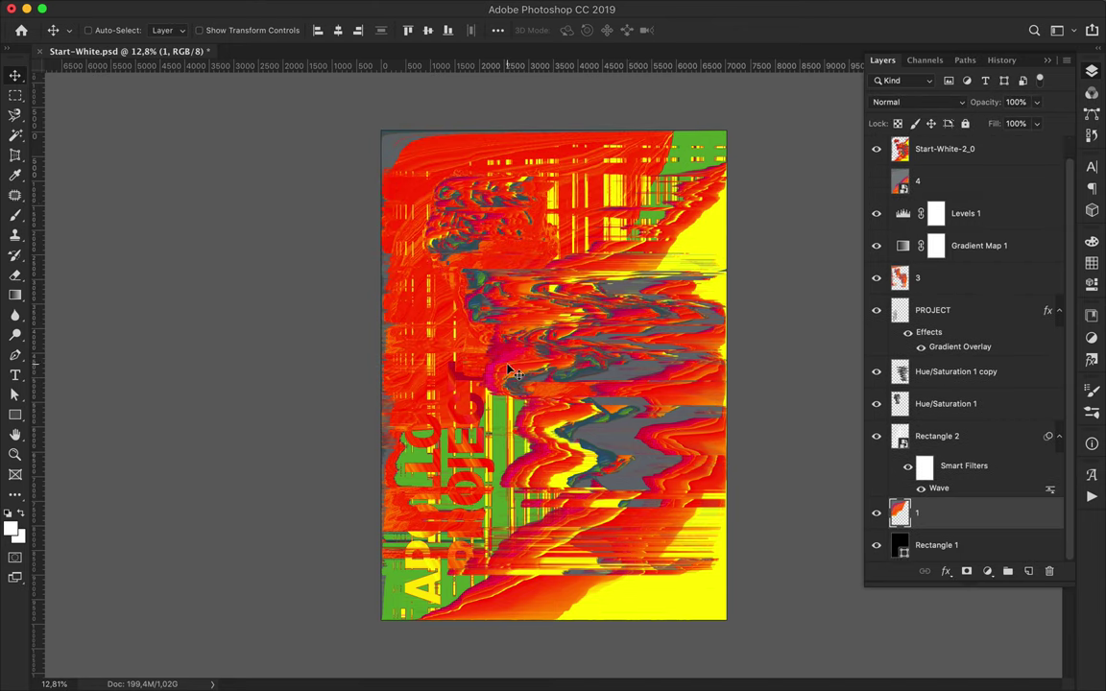
pyautogui.scroll(2, 509, 371)
pyautogui.moveTo(945, 148); pyautogui.dragTo(949, 515)
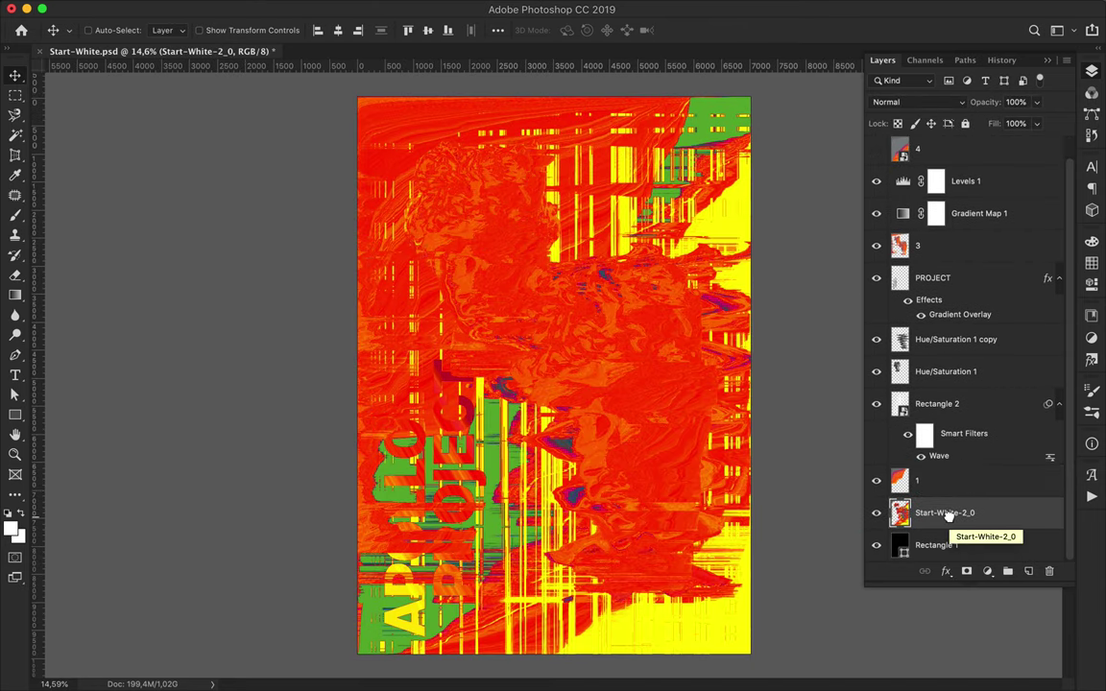
pyautogui.moveTo(945, 246)
pyautogui.mouseDown()
pyautogui.moveTo(946, 317)
pyautogui.moveTo(956, 305)
pyautogui.mouseUp()
# Shift the wave shape, scale it to about 47%, and raise Hue/Saturation 1 above layer 3.
pyautogui.moveTo(527, 280)
pyautogui.mouseDown()
pyautogui.moveTo(651, 368)
pyautogui.moveTo(695, 369)
pyautogui.mouseUp()
pyautogui.hotkey('ctrl', 't')
pyautogui.moveTo(678, 232); pyautogui.dragTo(663, 432)
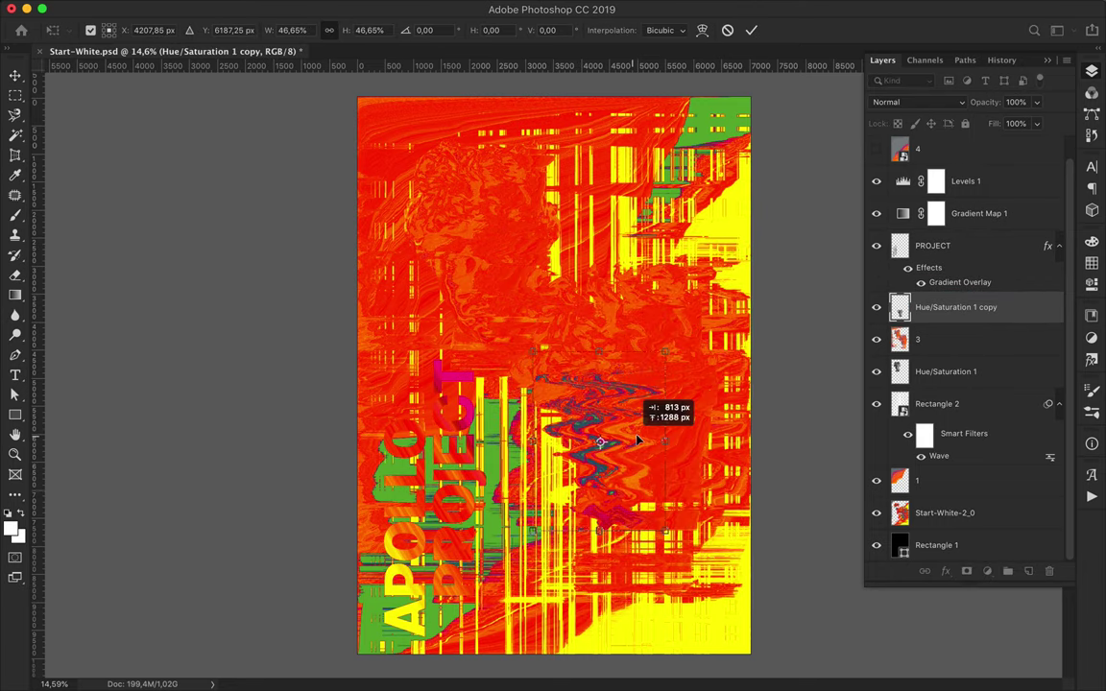
pyautogui.moveTo(931, 374); pyautogui.dragTo(932, 331)
pyautogui.click(917, 101)
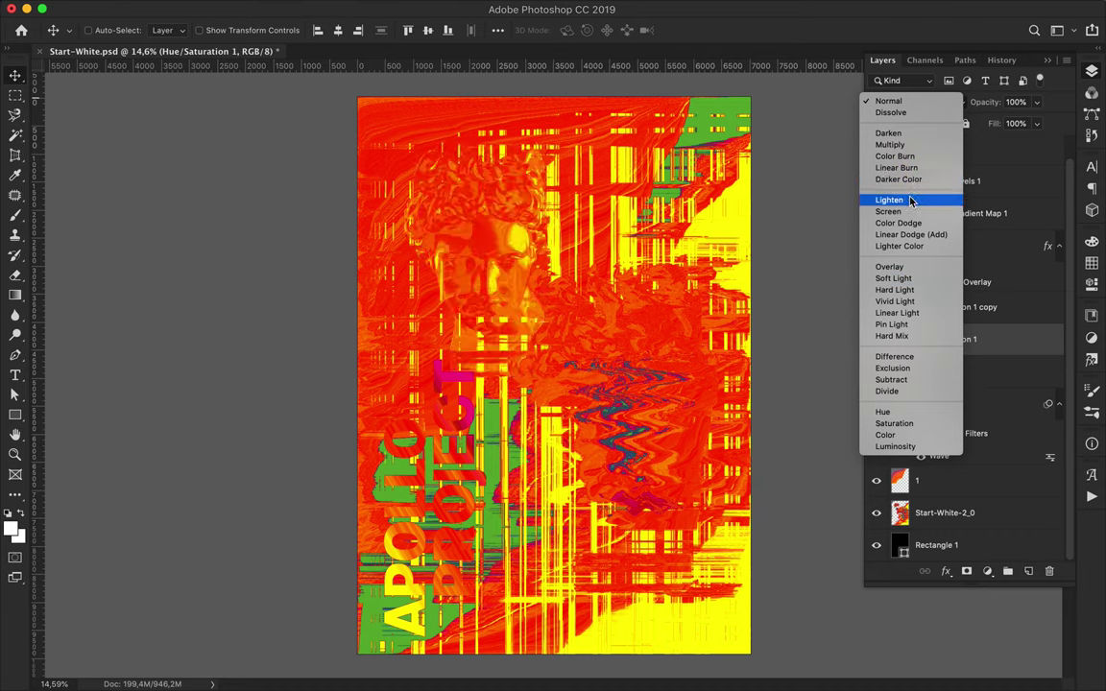
pyautogui.press('Escape')
# Delete layer 4 and show the Groupe 1 text group.
pyautogui.moveTo(922, 154); pyautogui.dragTo(961, 541)
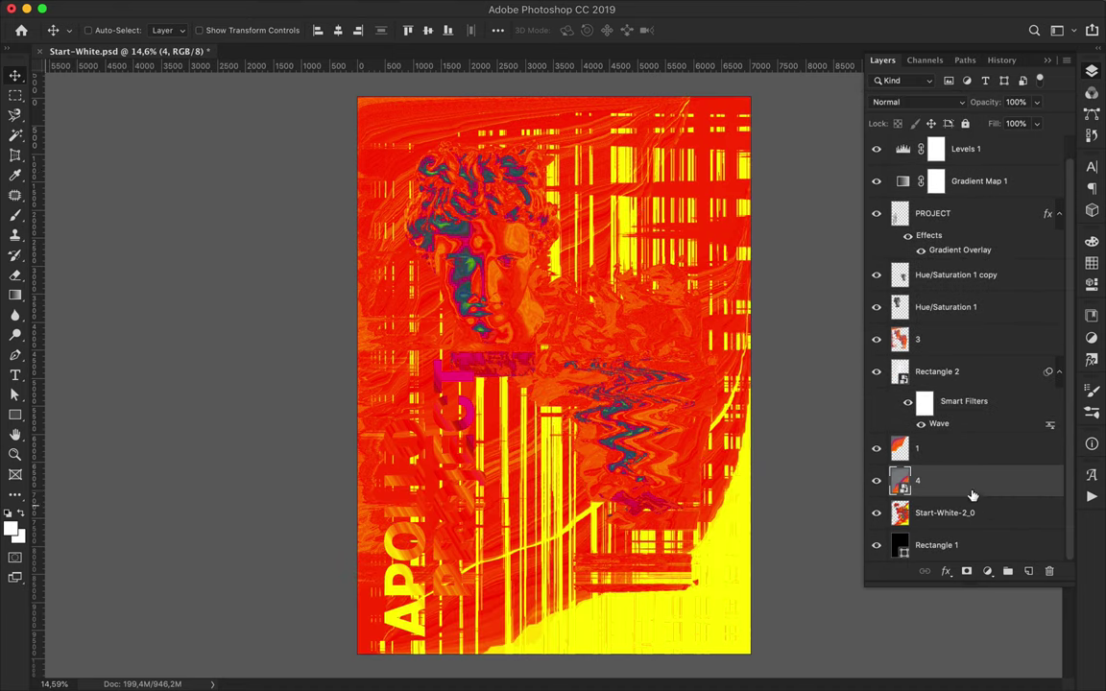
pyautogui.press('Delete')
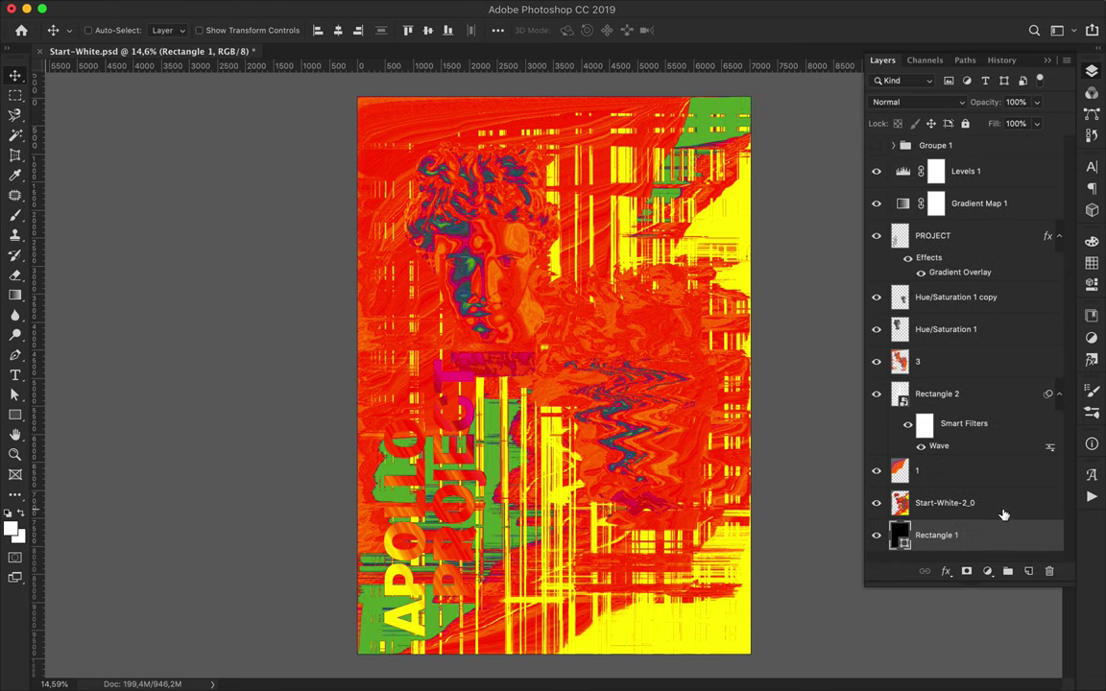
pyautogui.click(876, 146)
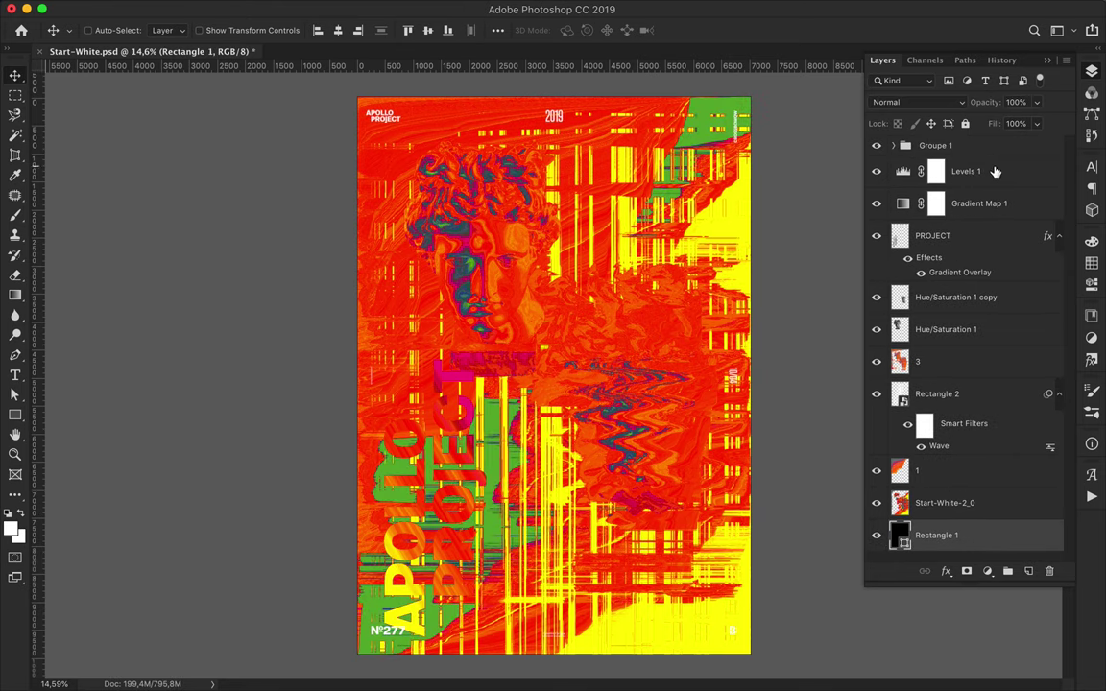
# Move Groupe 1 below Gradient Map 1, convert it to a Smart Object, and warp it.
pyautogui.moveTo(927, 145); pyautogui.dragTo(893, 209)
pyautogui.rightClick(893, 210)
pyautogui.click(898, 264)
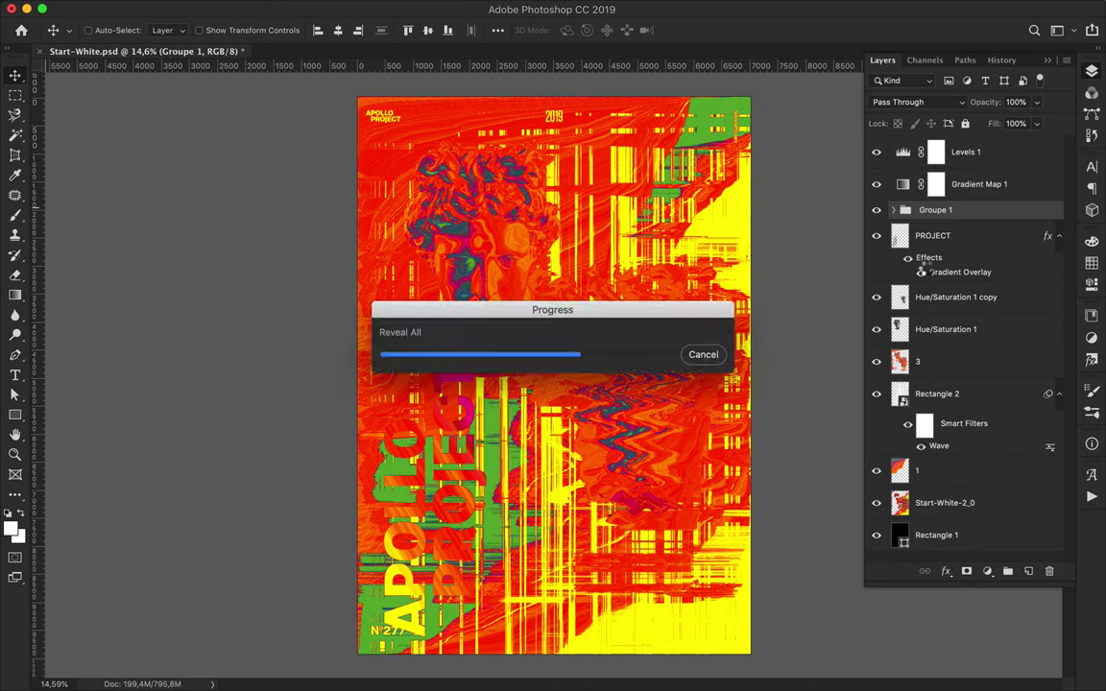
pyautogui.hotkey('ctrl', 't')
pyautogui.rightClick(491, 127)
pyautogui.click(514, 242)
pyautogui.moveTo(624, 125); pyautogui.dragTo(711, 163)
pyautogui.moveTo(736, 637); pyautogui.dragTo(717, 597)
pyautogui.moveTo(365, 637); pyautogui.dragTo(381, 644)
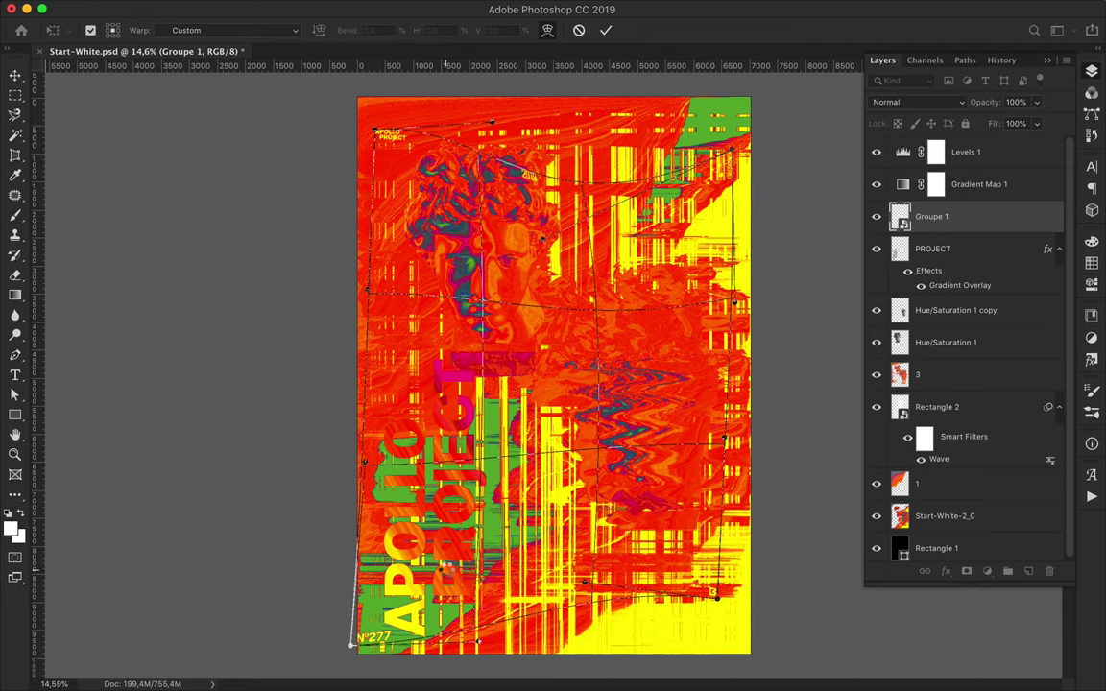
pyautogui.press('Return')
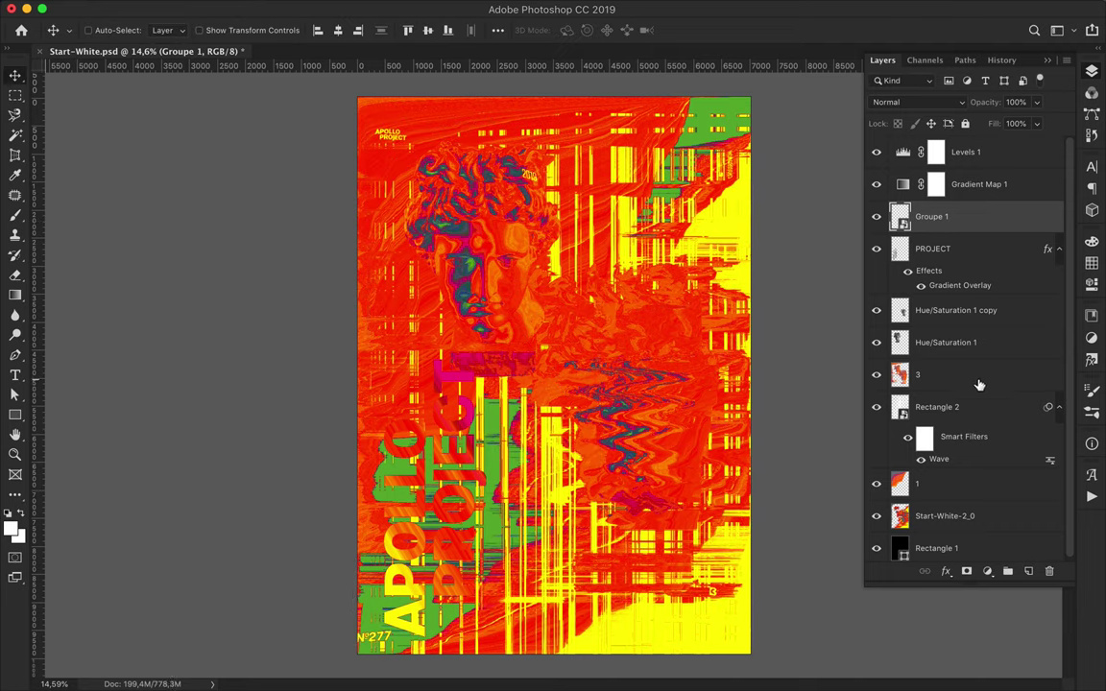
# Set layer 1's blend mode to Pin Light.
pyautogui.click(960, 485)
pyautogui.click(876, 484)
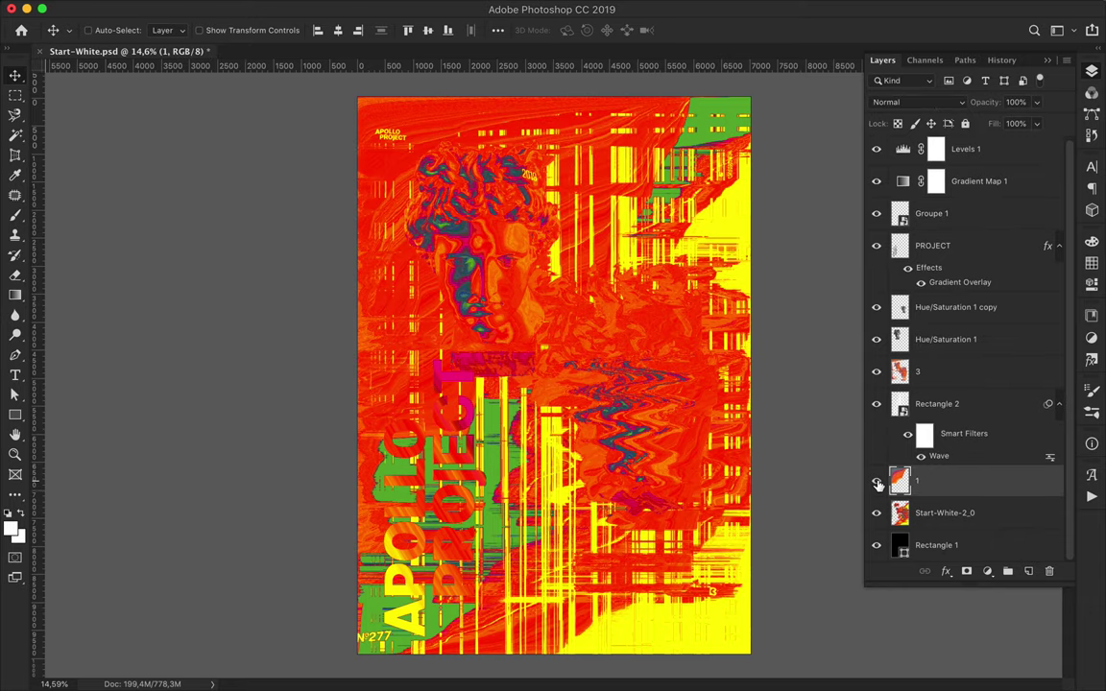
pyautogui.click(917, 102)
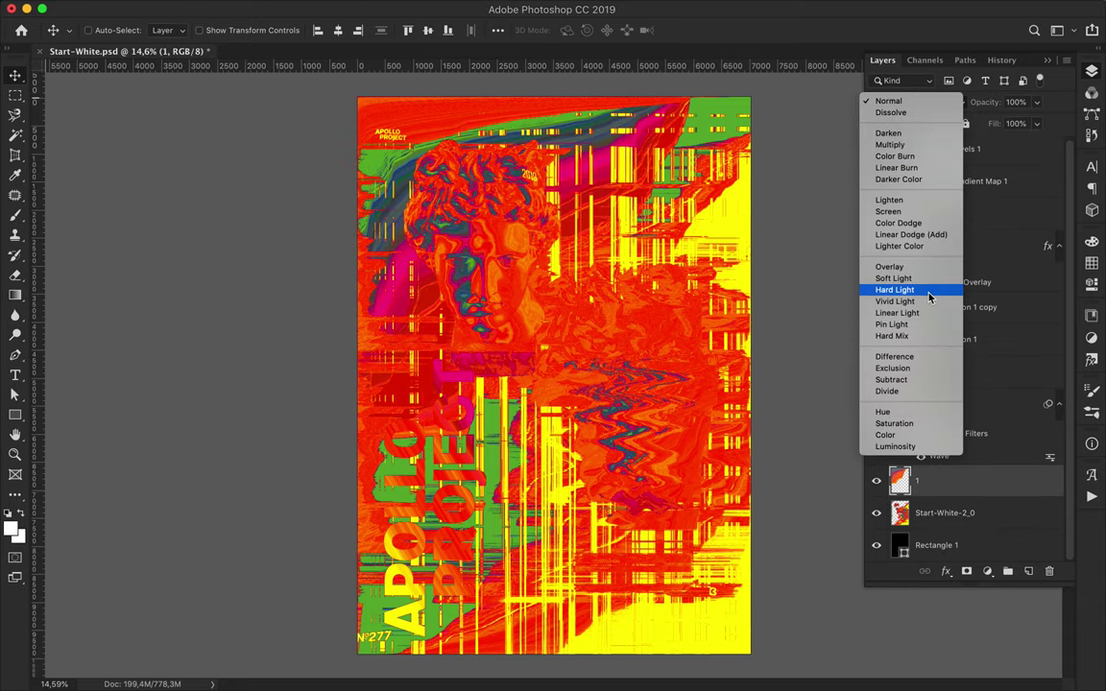
pyautogui.click(893, 324)
pyautogui.press('i')
# Draw a thin vertical bar and set Rectangle 4 to Linear Light.
pyautogui.press('m')
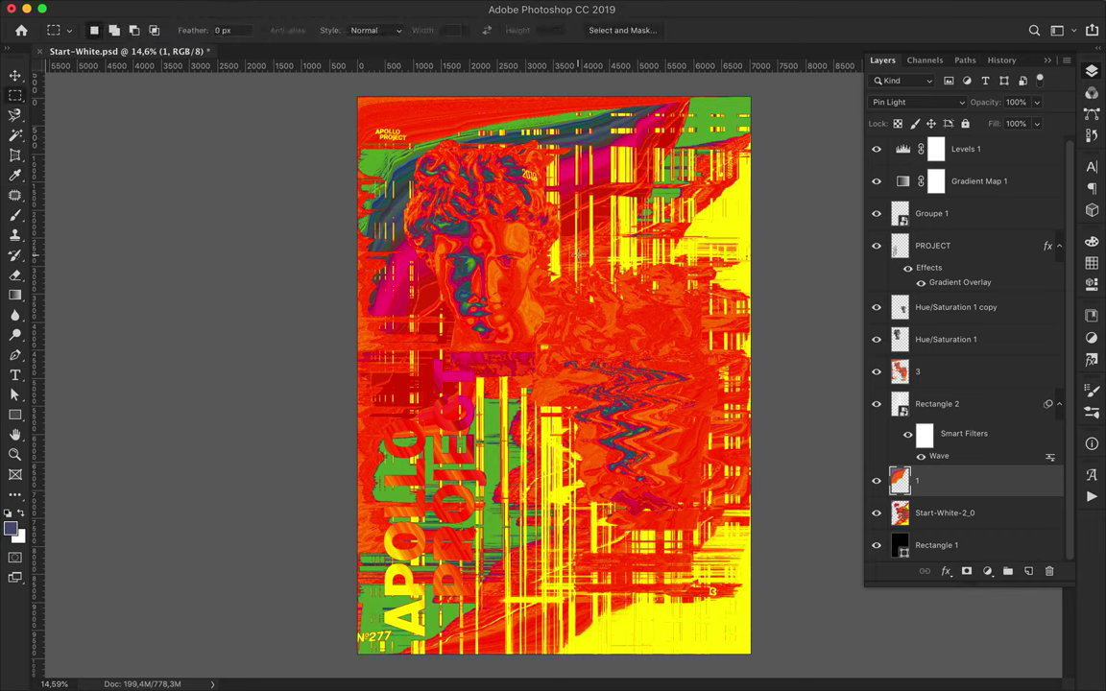
pyautogui.press('u')
pyautogui.moveTo(595, 190); pyautogui.dragTo(600, 282)
pyautogui.press('v')
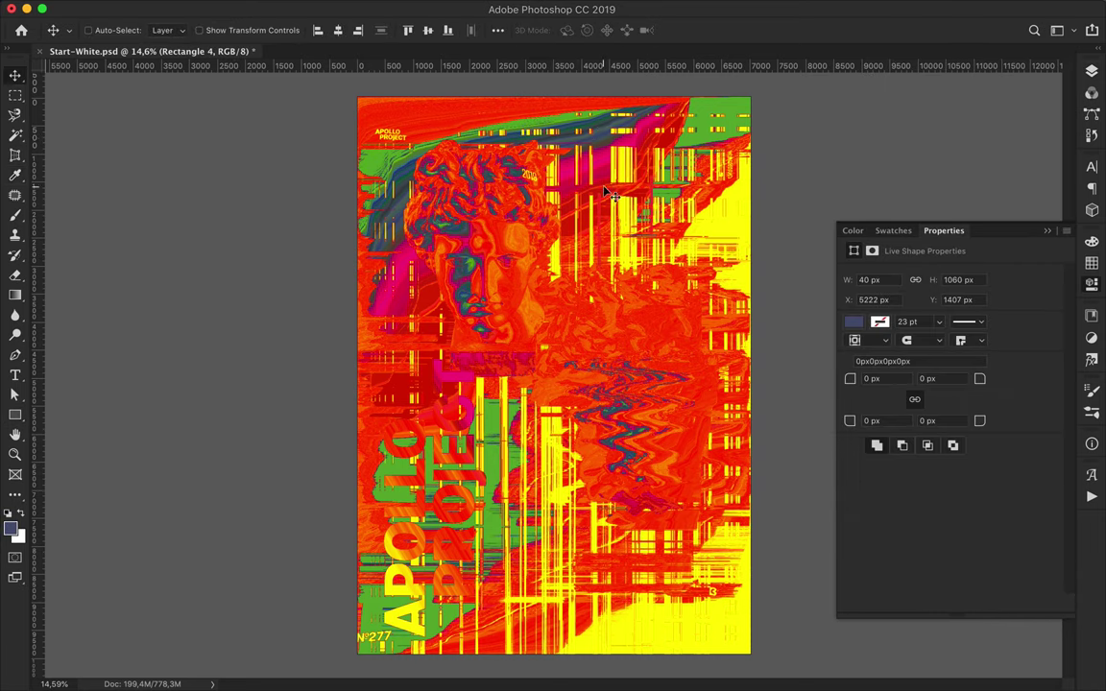
pyautogui.click(1092, 70)
pyautogui.click(903, 102)
pyautogui.click(919, 324)
# Set Rectangle 3 to Linear Light and add another thin Linear Light vertical bar.
pyautogui.press('m')
pyautogui.press('v')
pyautogui.click(936, 513)
pyautogui.click(903, 101)
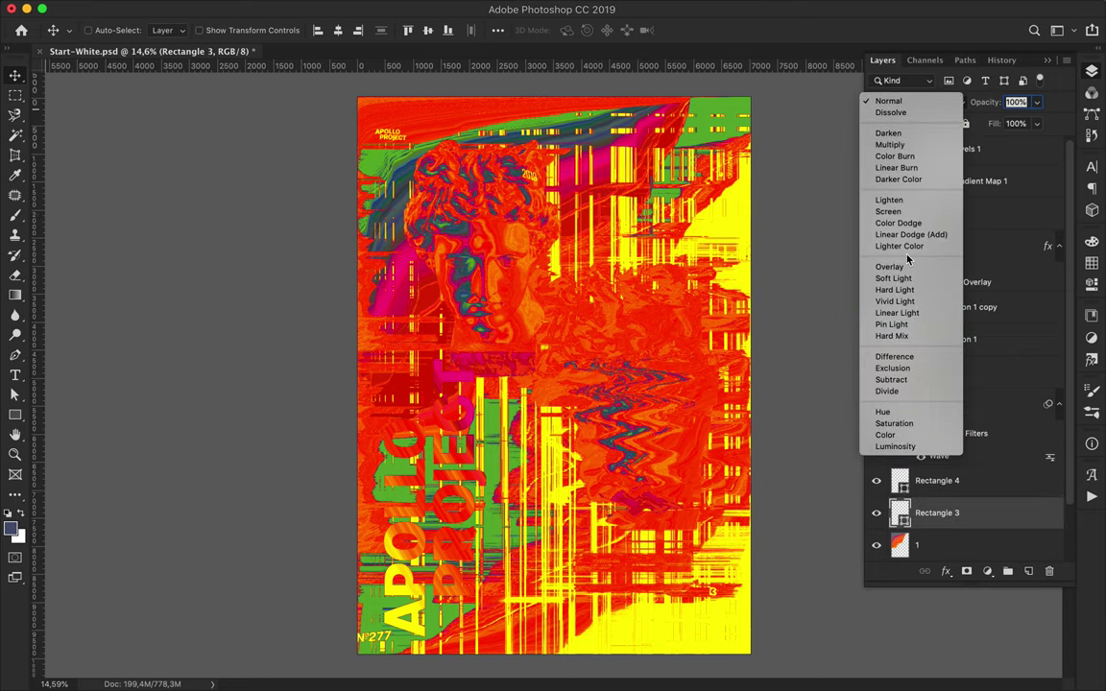
pyautogui.click(897, 313)
pyautogui.press('u')
pyautogui.moveTo(532, 420); pyautogui.dragTo(551, 580)
pyautogui.click(1092, 70)
pyautogui.click(902, 102)
pyautogui.click(897, 313)
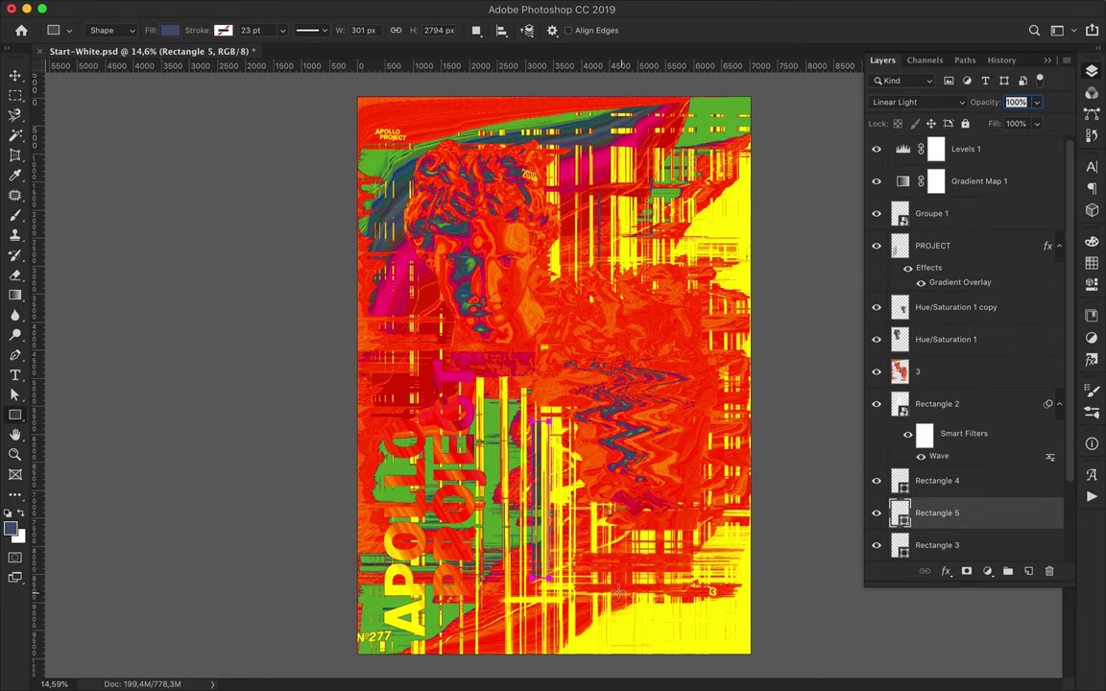
# Draw a thin horizontal Linear Light bar and stretch it upward into a tall block.
pyautogui.moveTo(535, 533); pyautogui.dragTo(645, 553)
pyautogui.click(1091, 70)
pyautogui.click(903, 101)
pyautogui.click(897, 313)
pyautogui.press('v')
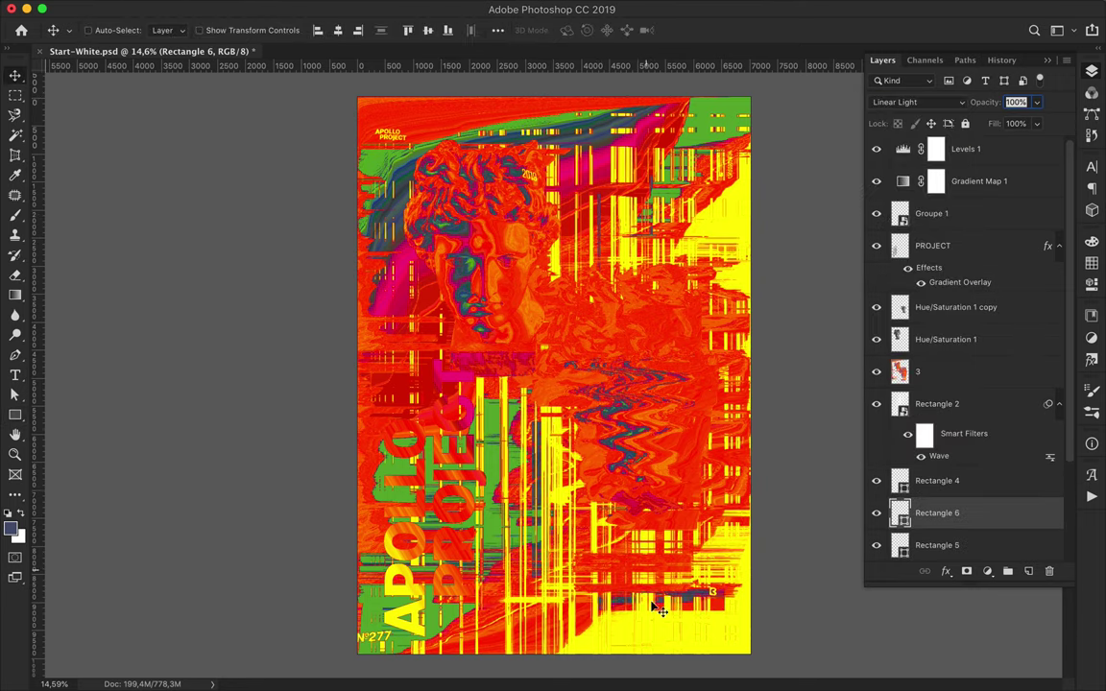
pyautogui.hotkey('ctrl', 't')
pyautogui.moveTo(659, 612); pyautogui.dragTo(659, 221)
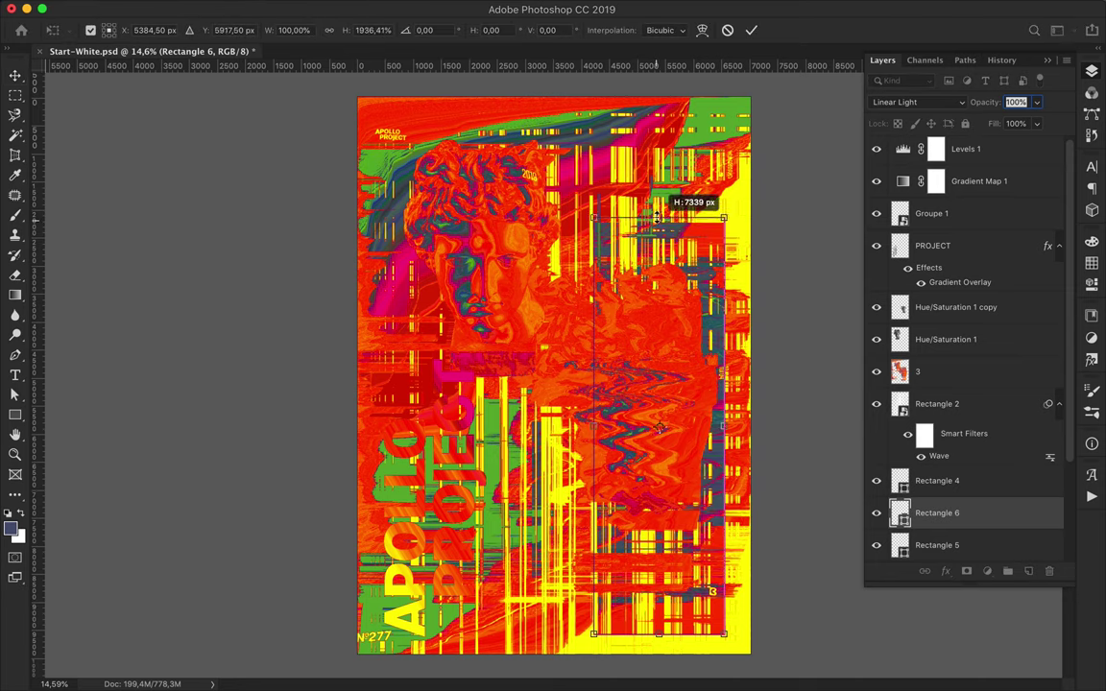
pyautogui.press('Return')
# Duplicate Groupe 1 with a slight offset and apply Transform Again.
pyautogui.scroll(-2, 492, 339)
pyautogui.scroll(3, 491, 339)
pyautogui.click(403, 127)
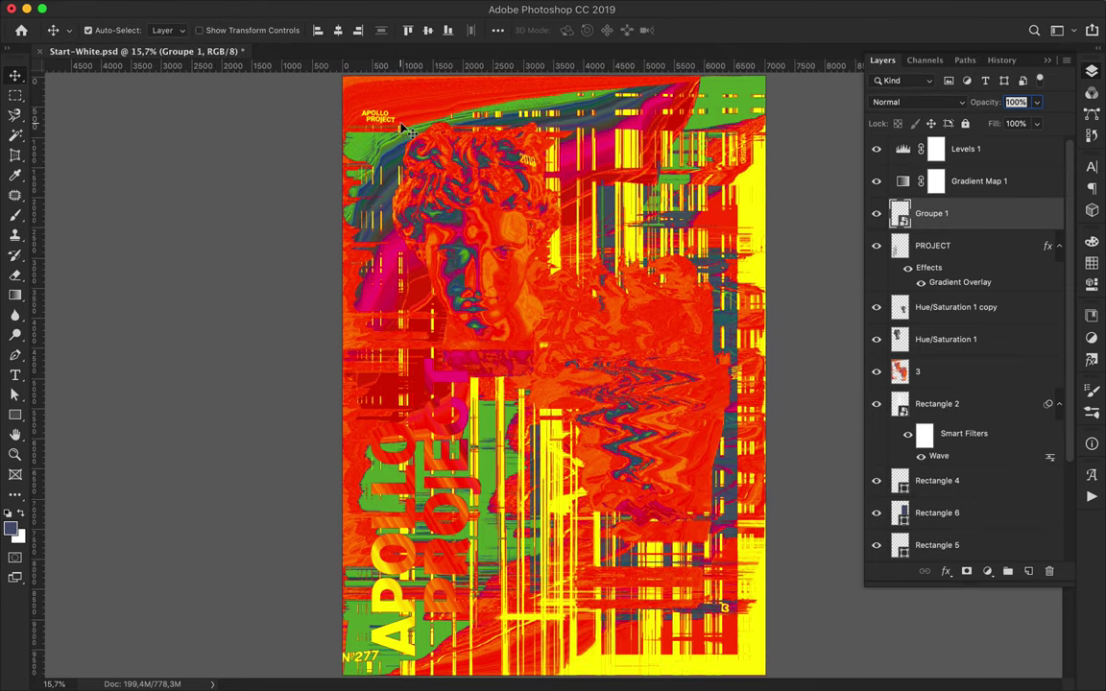
pyautogui.moveTo(403, 128); pyautogui.dragTo(411, 118)
pyautogui.hotkey('ctrl', 'shift', 'alt', 't')
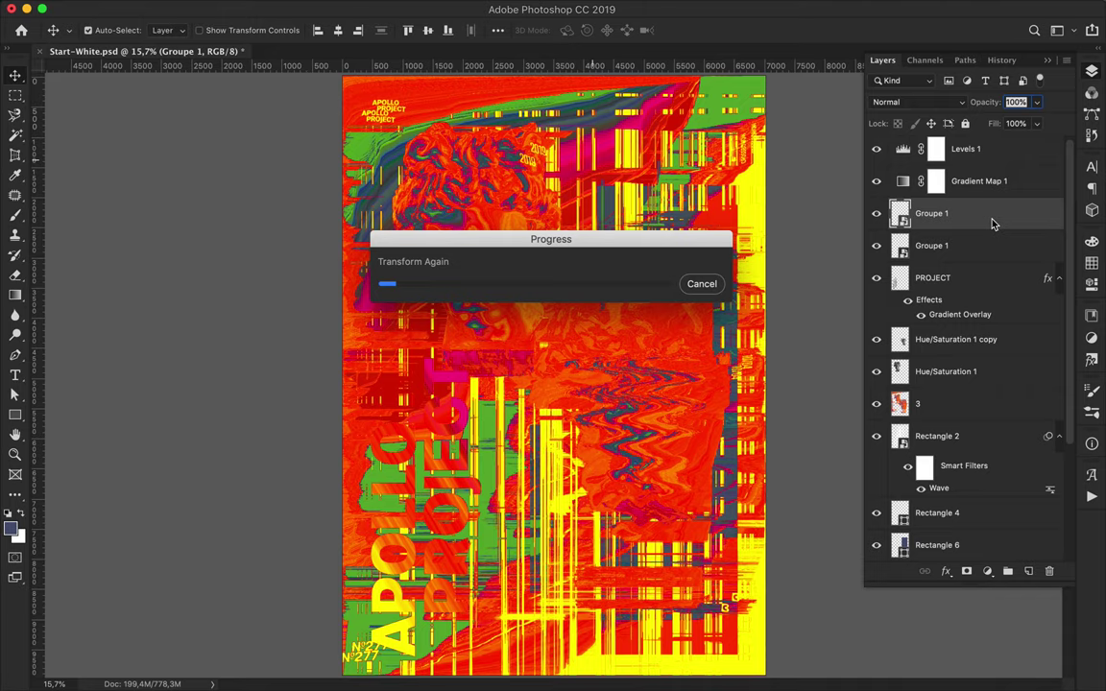
# Return to the Photoshop poster and select the bust layer.
pyautogui.click(395, 665)
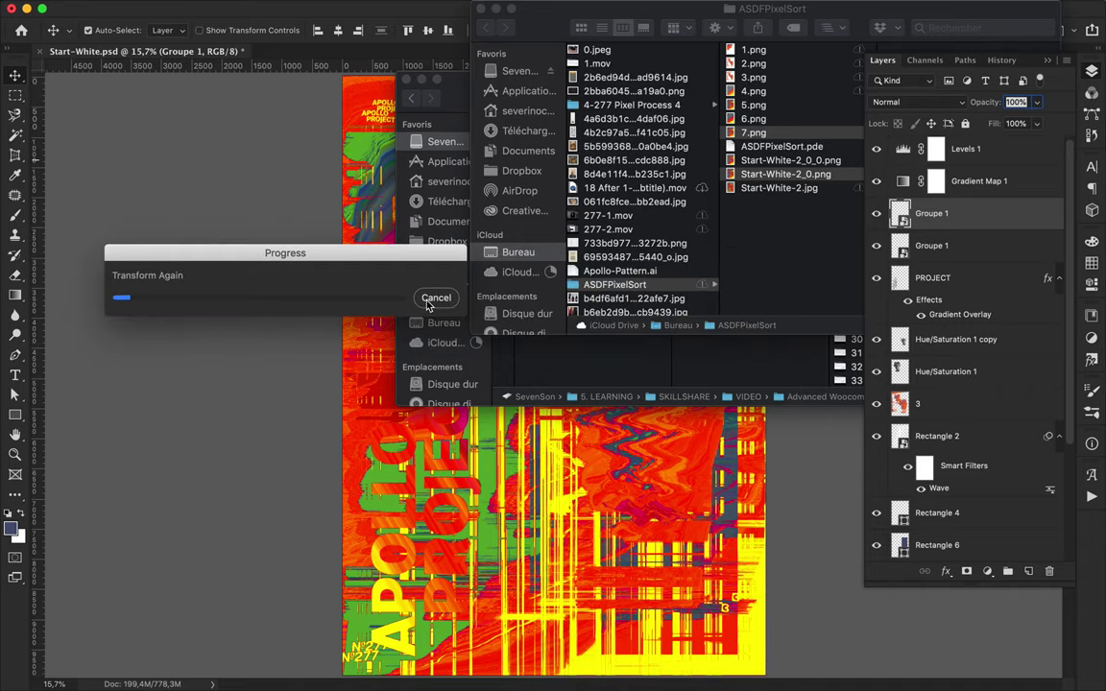
pyautogui.click(434, 11)
pyautogui.click(440, 677)
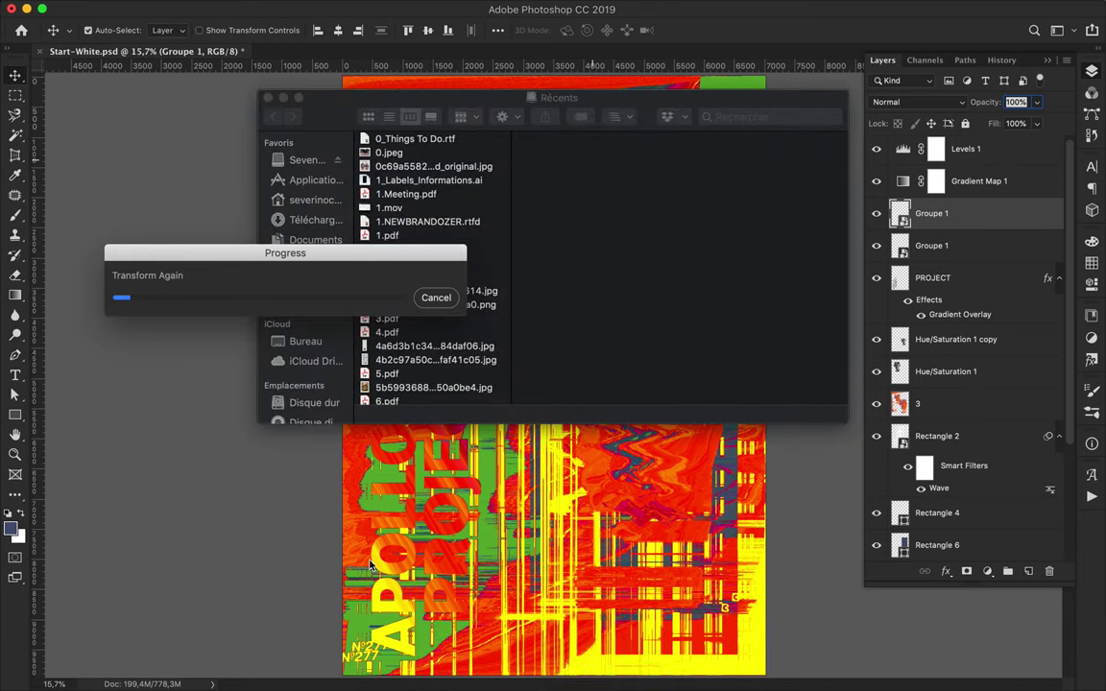
pyautogui.click(506, 666)
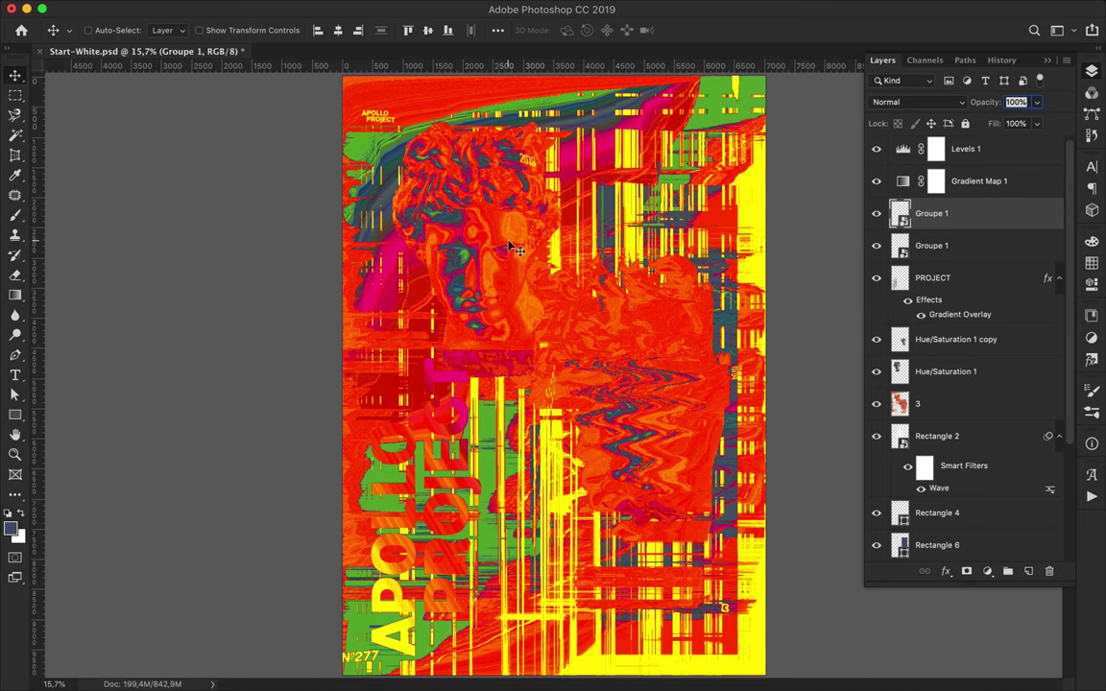
pyautogui.click(946, 372)
# Duplicate the bust layer beneath the original and fill the copy's shape with black.
pyautogui.moveTo(946, 372); pyautogui.dragTo(908, 404)
pyautogui.press('b')
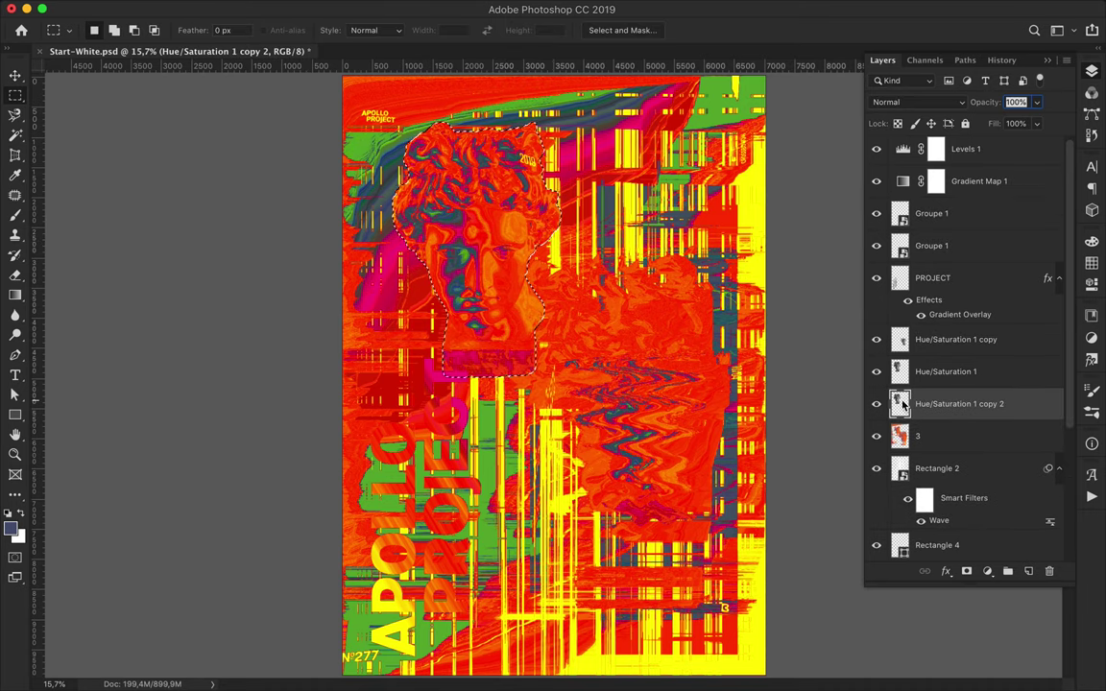
pyautogui.click(38, 30)
pyautogui.click(11, 526)
pyautogui.press('Escape')
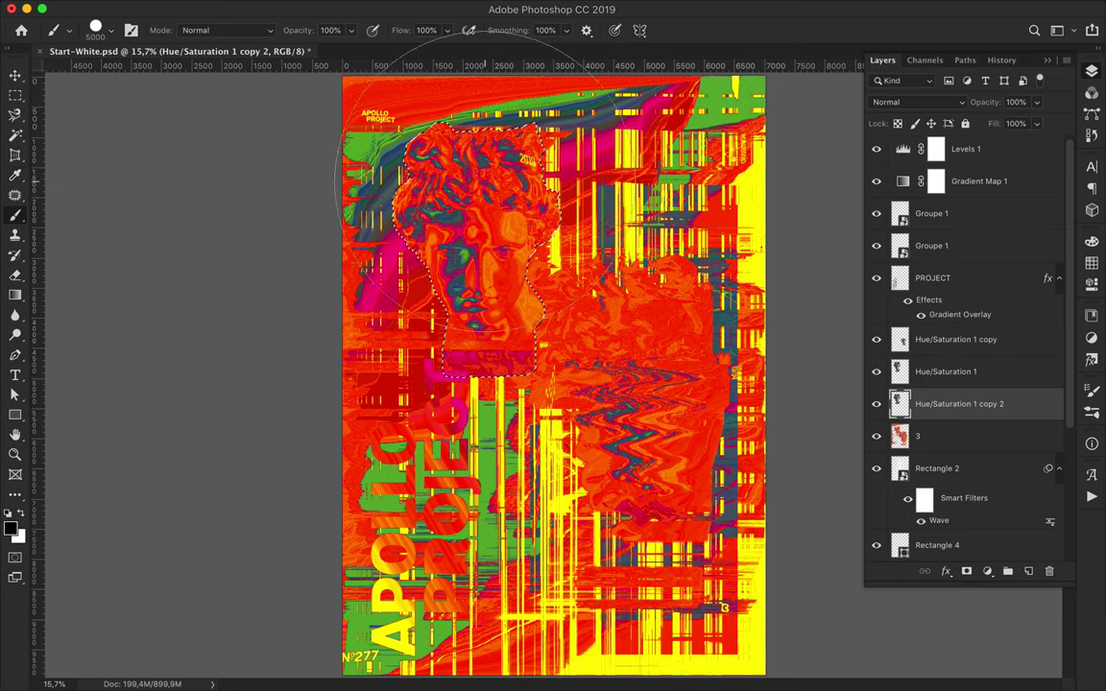
pyautogui.press('v')
pyautogui.press('m')
# Apply a 37,4 px Gaussian Blur to the black bust copy.
pyautogui.click(481, 7)
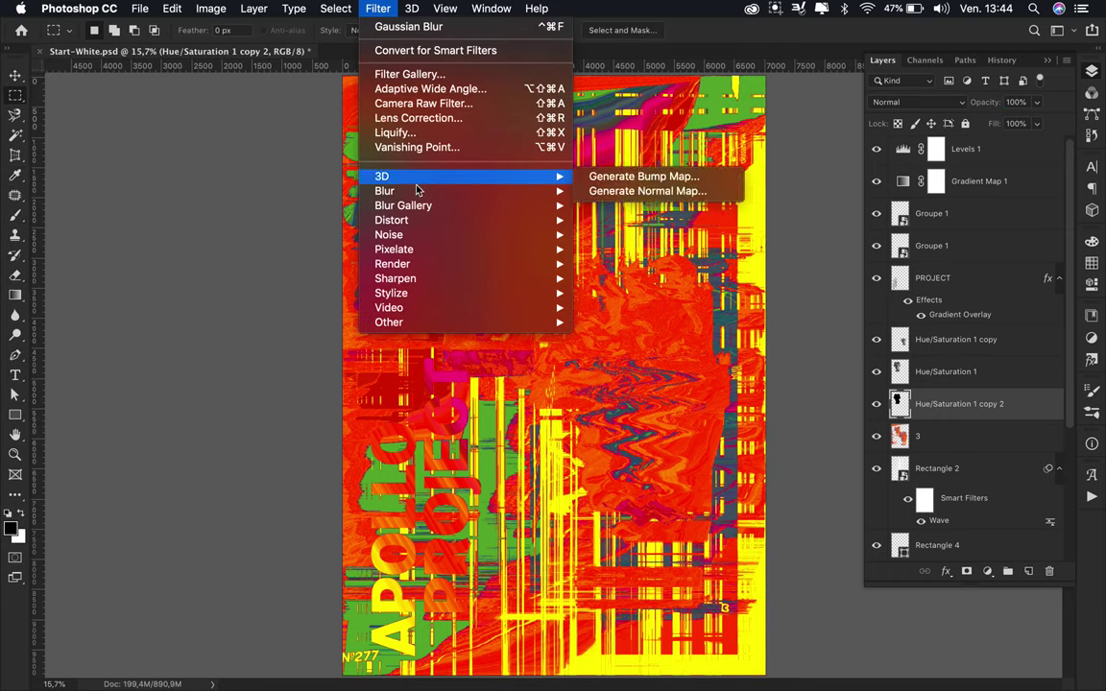
pyautogui.click(614, 247)
pyautogui.moveTo(750, 365)
pyautogui.mouseDown()
pyautogui.moveTo(775, 372)
pyautogui.moveTo(807, 360)
pyautogui.mouseUp()
pyautogui.press('Return')
# Duplicate and offset the blurred bust, moving Hue/Saturation 1 copy 3 below Rectangle 3.
pyautogui.hotkey('ctrl', 'j')
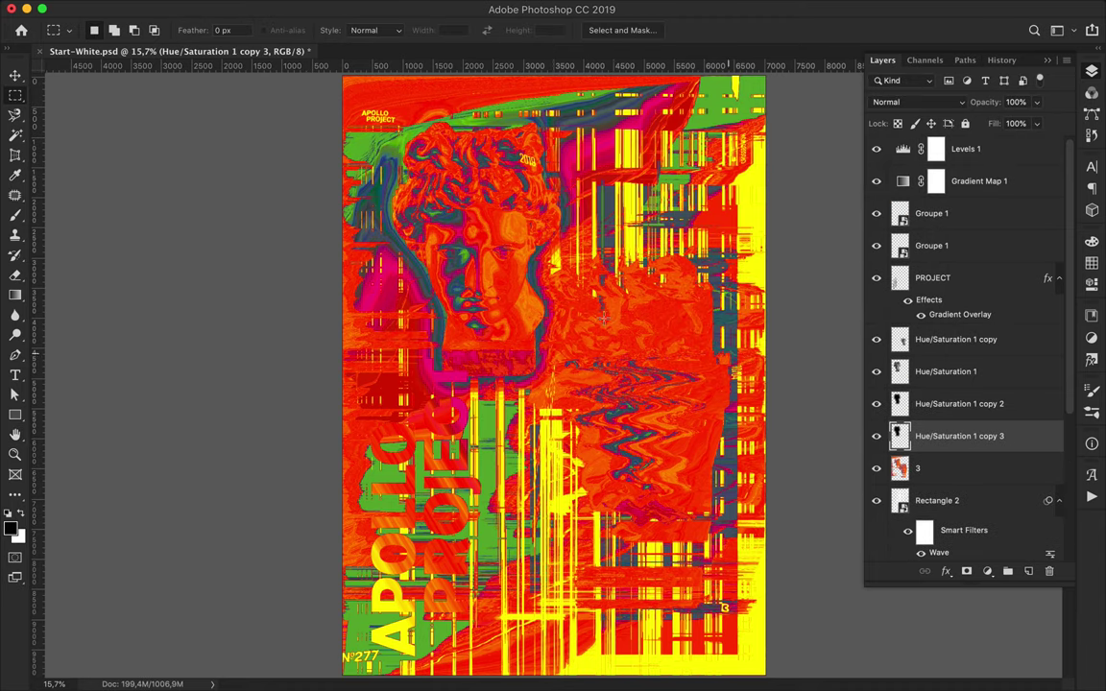
pyautogui.press('v')
pyautogui.moveTo(528, 229); pyautogui.dragTo(626, 341)
pyautogui.moveTo(950, 436); pyautogui.dragTo(951, 447)
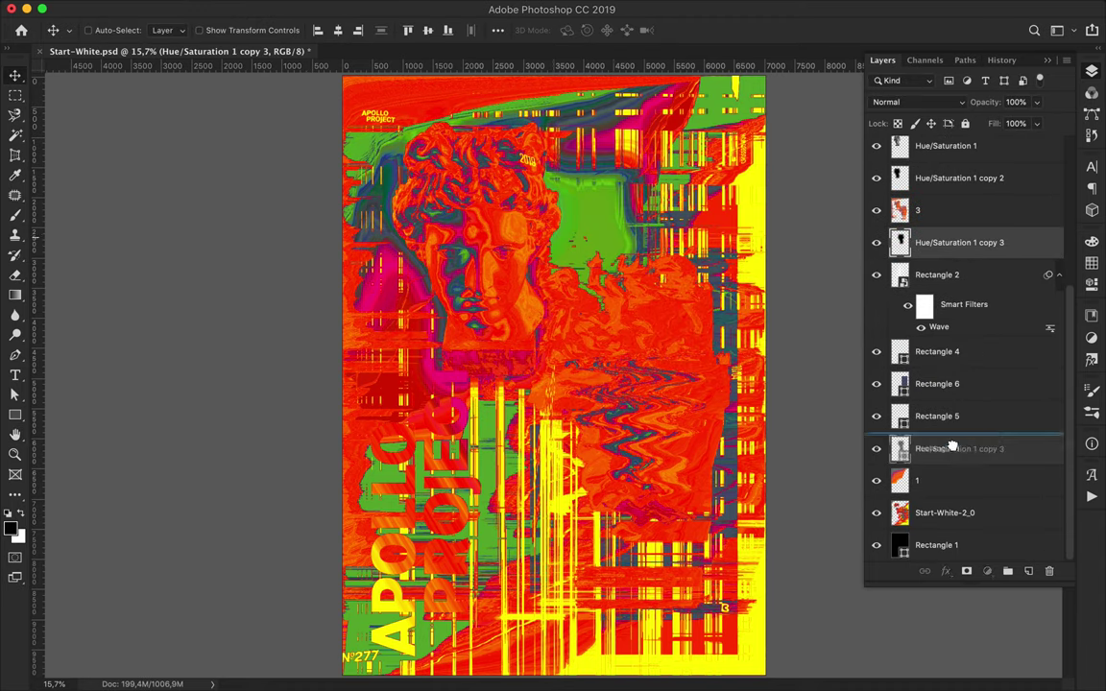
pyautogui.moveTo(593, 217); pyautogui.dragTo(841, 279)
# Create Layer 1 filled with teal from a loaded selection, placed below layer 3.
pyautogui.click(917, 211)
pyautogui.hotkey('ctrl', 'shift', 'alt', 'n')
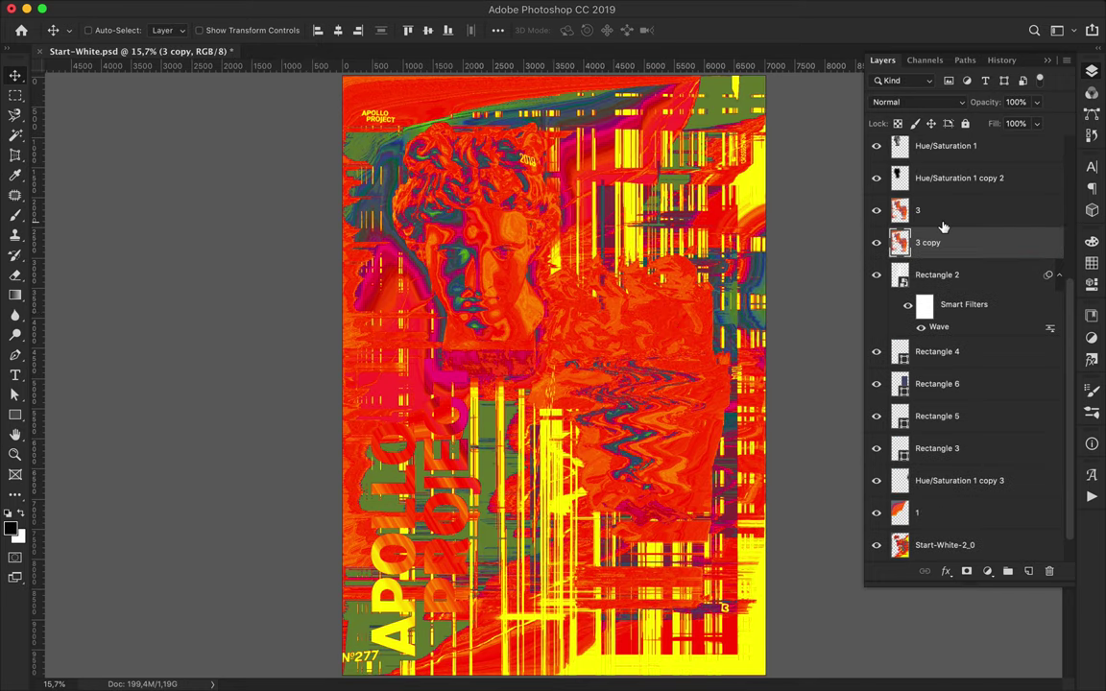
pyautogui.keyDown('ctrl'); pyautogui.click(900, 242); pyautogui.keyUp('ctrl')
pyautogui.press('b')
pyautogui.hotkey('alt', 'BackSpace')
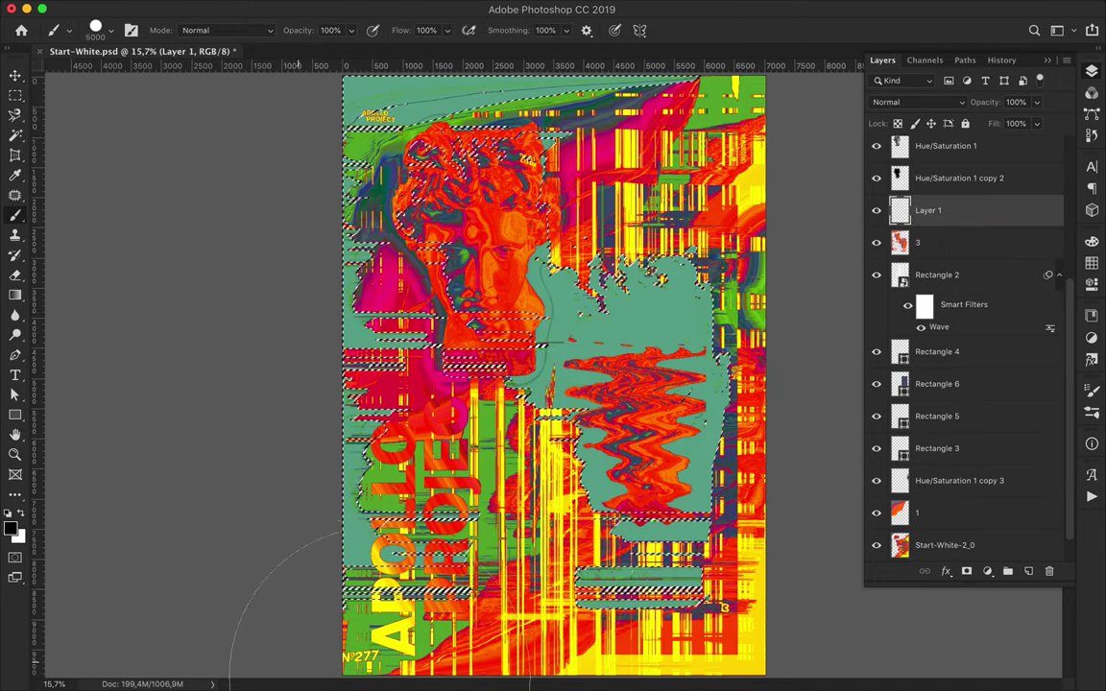
pyautogui.press('v')
pyautogui.moveTo(1049, 213); pyautogui.dragTo(1049, 248)
# Re-run the Gaussian Blur on the teal layer and shift it across the poster.
pyautogui.press('m')
pyautogui.click(374, 9)
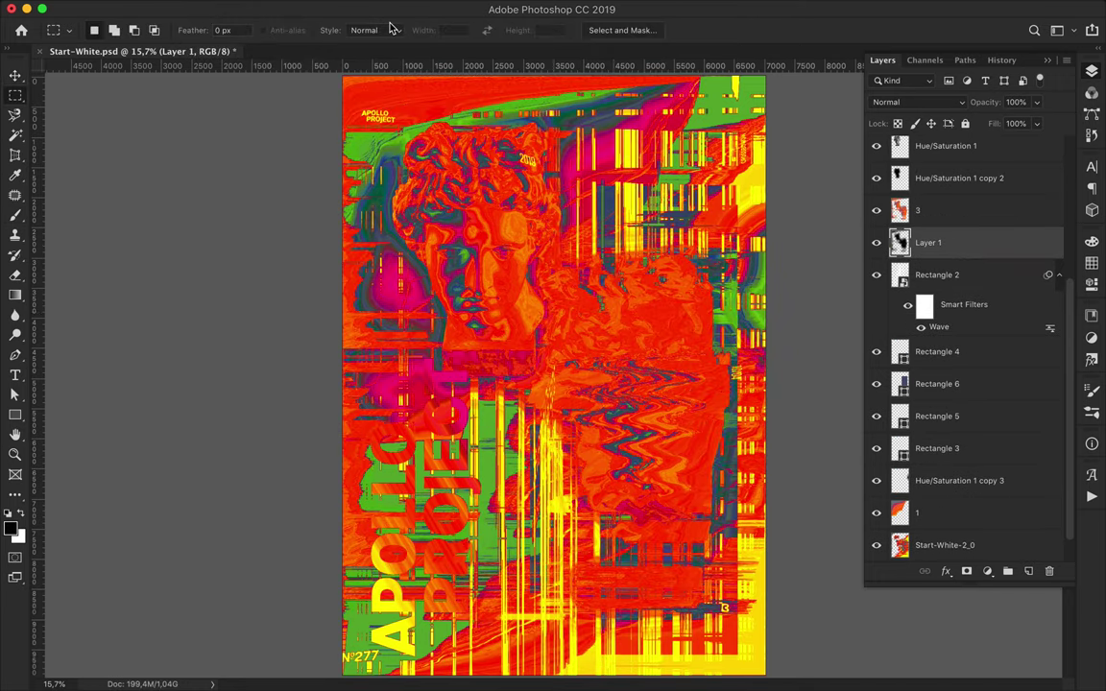
pyautogui.press('v')
pyautogui.moveTo(338, 197); pyautogui.dragTo(472, 210)
# Select tall and thin rectangular strips around the bust for the glitch blocks.
pyautogui.press('m')
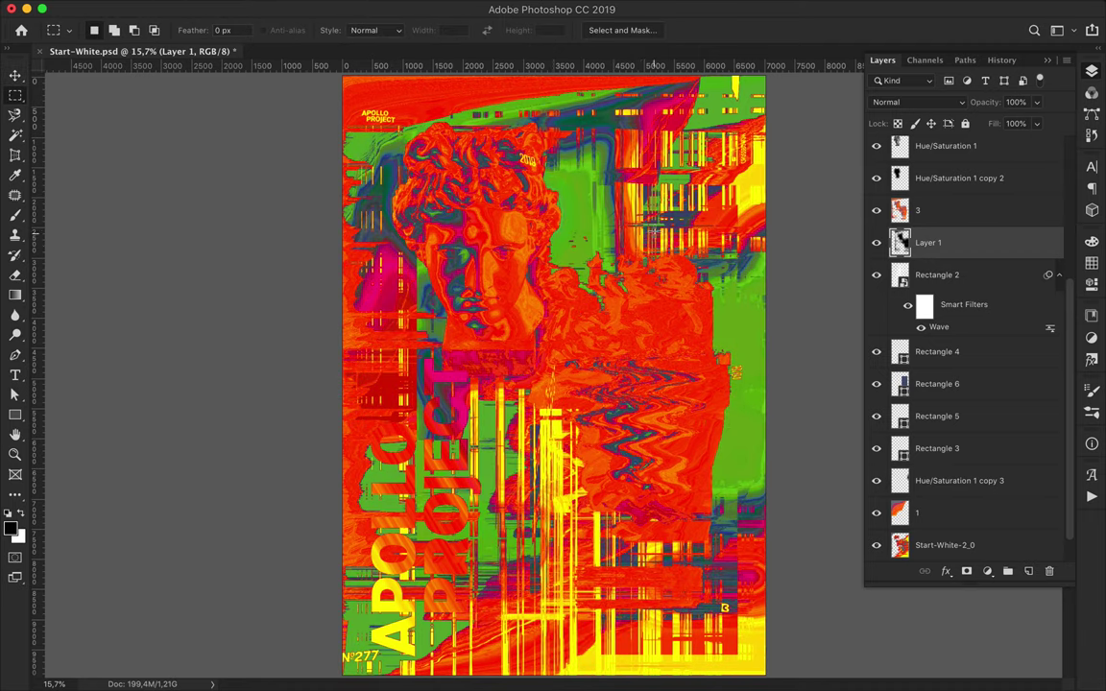
pyautogui.moveTo(641, 192); pyautogui.dragTo(765, 618)
pyautogui.moveTo(518, 178); pyautogui.dragTo(630, 185)
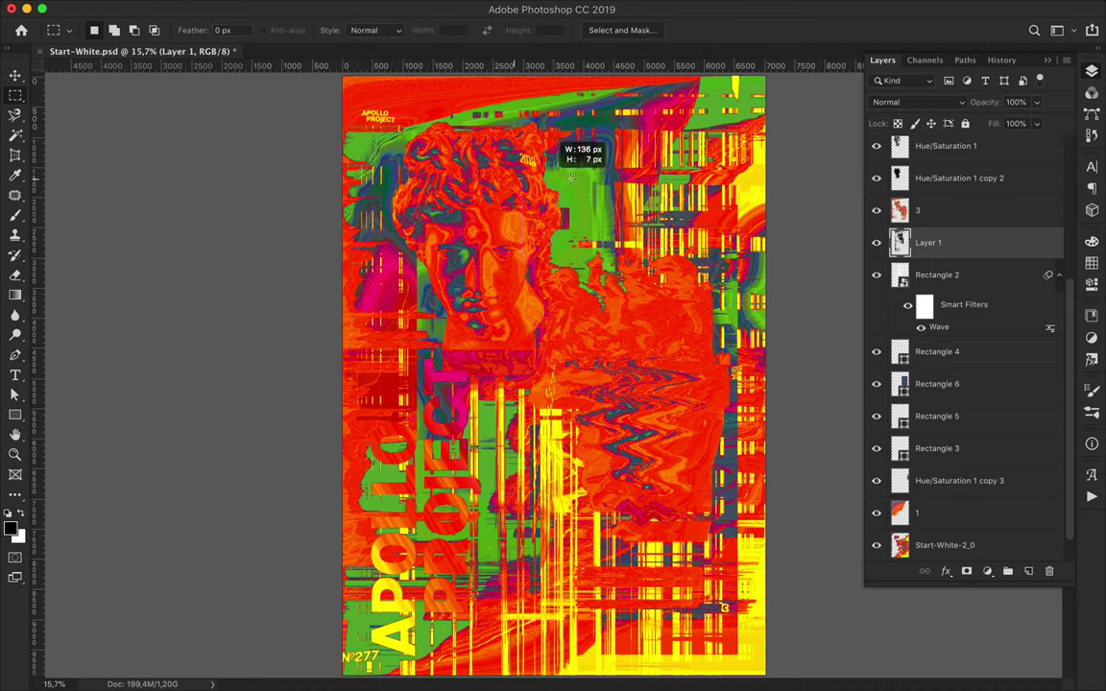
pyautogui.moveTo(563, 135); pyautogui.dragTo(572, 314)
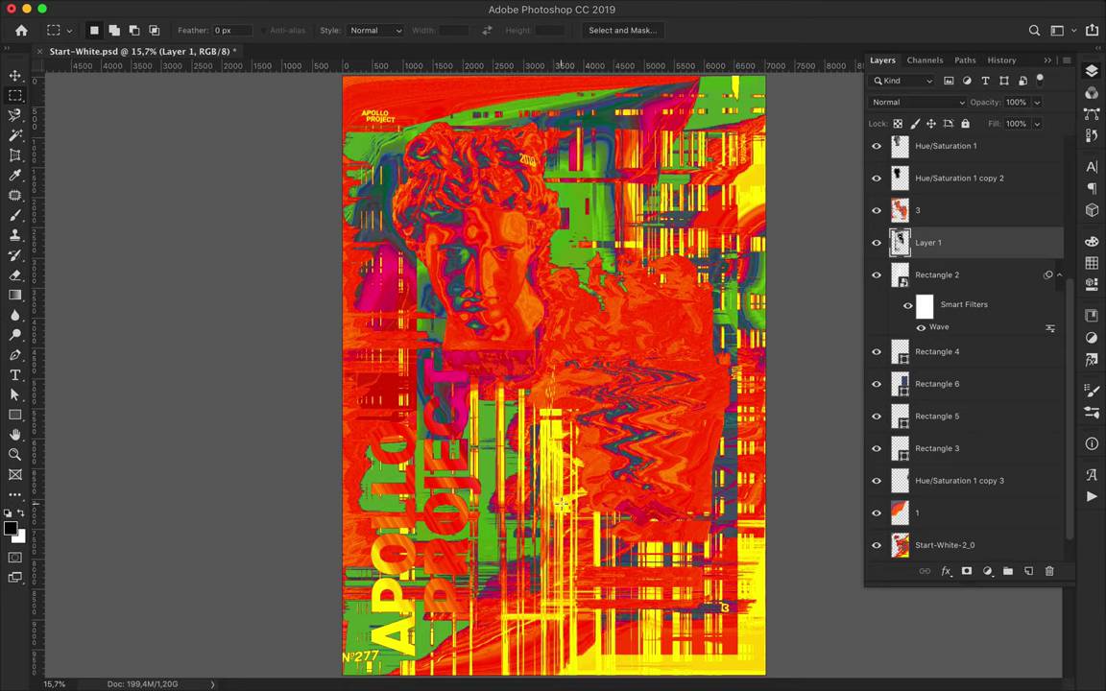
pyautogui.press('v')
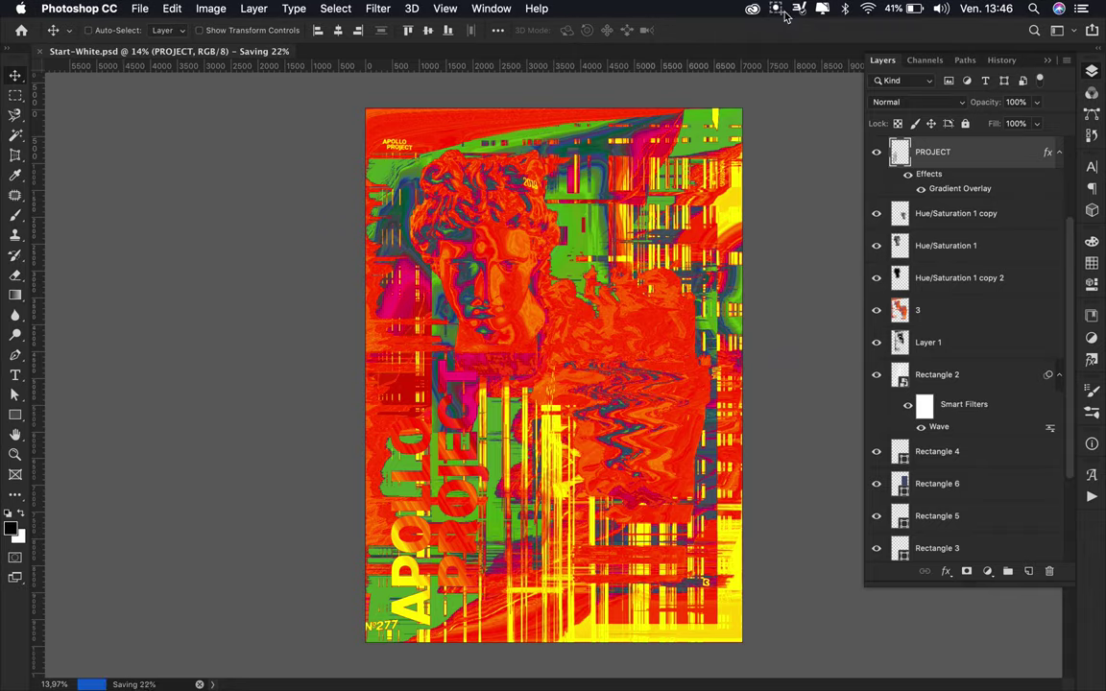